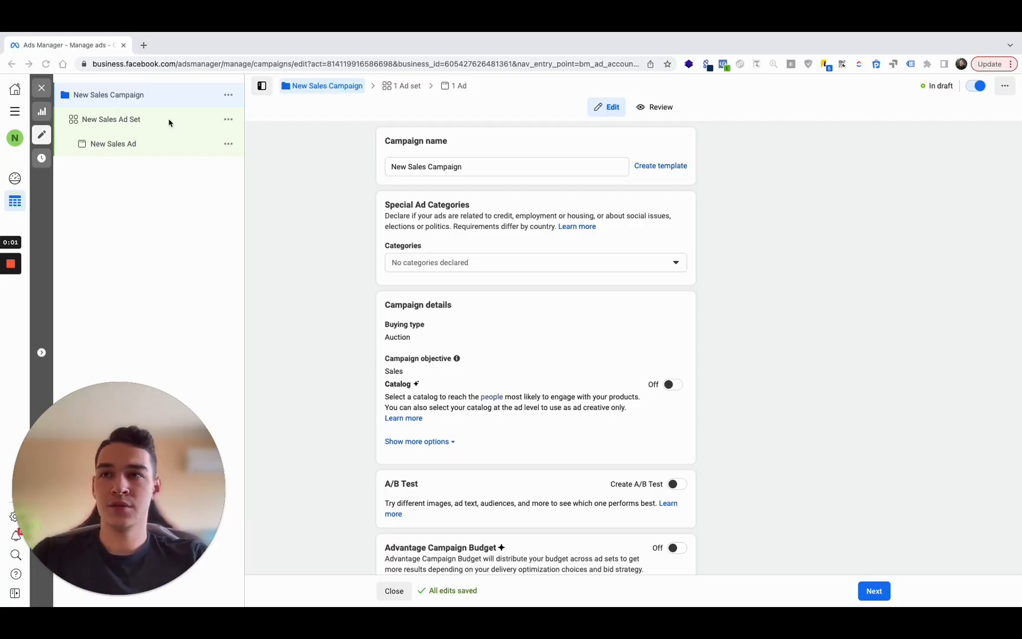
Step: Close the New Sales Campaign editor and clear the campaign's selection in the campaign list
left_click(42, 89)
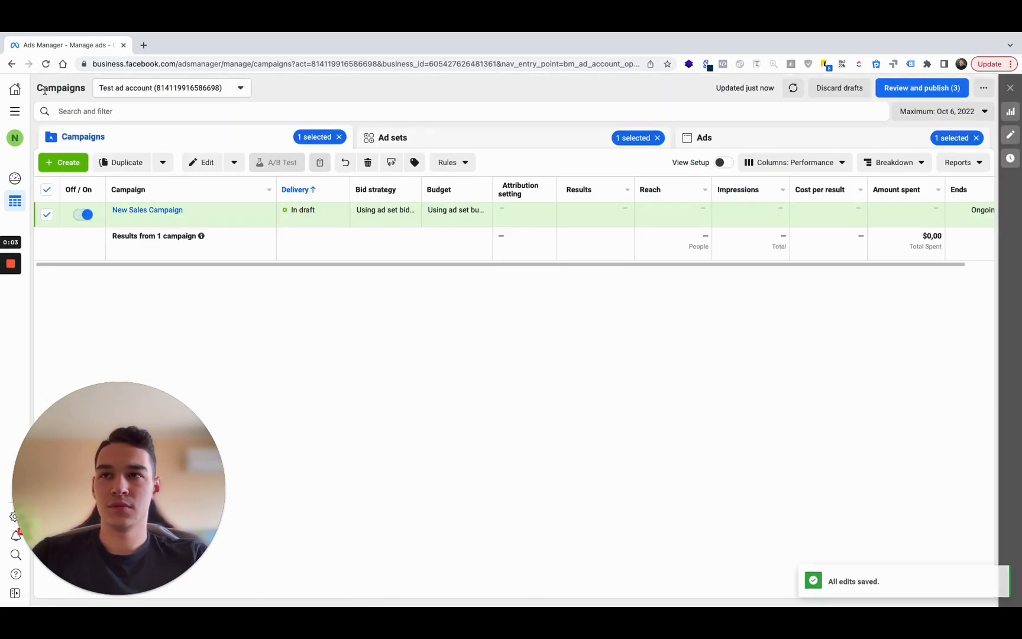
left_click(47, 214)
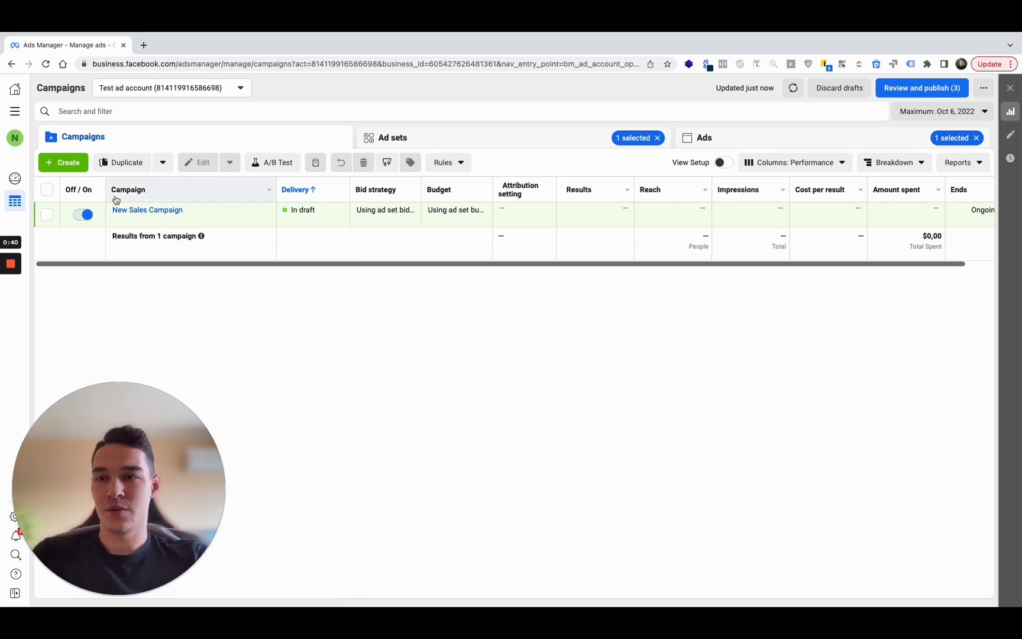
left_click(63, 162)
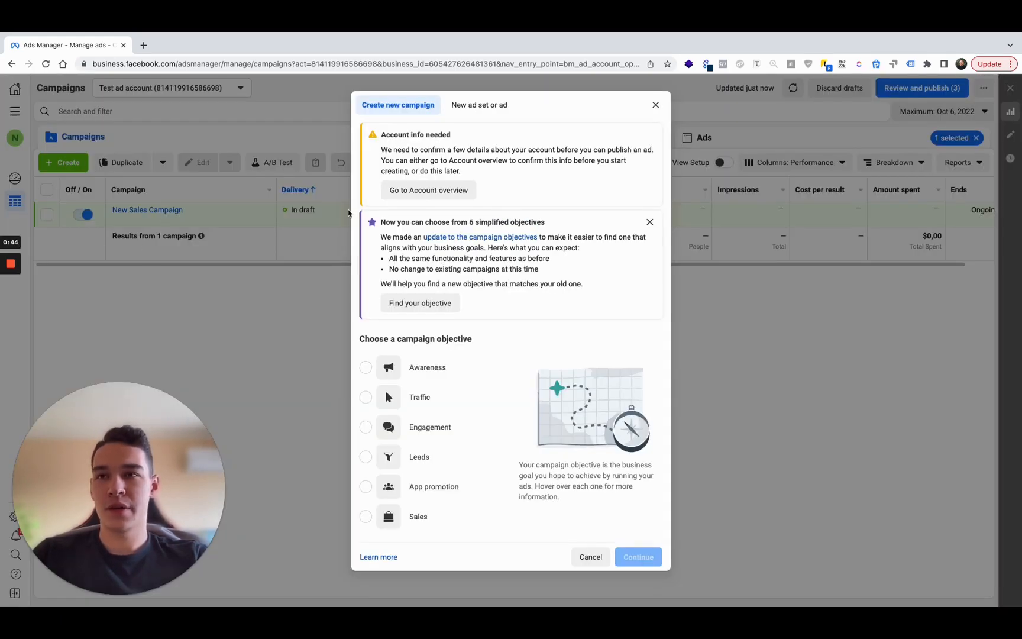
left_click(655, 104)
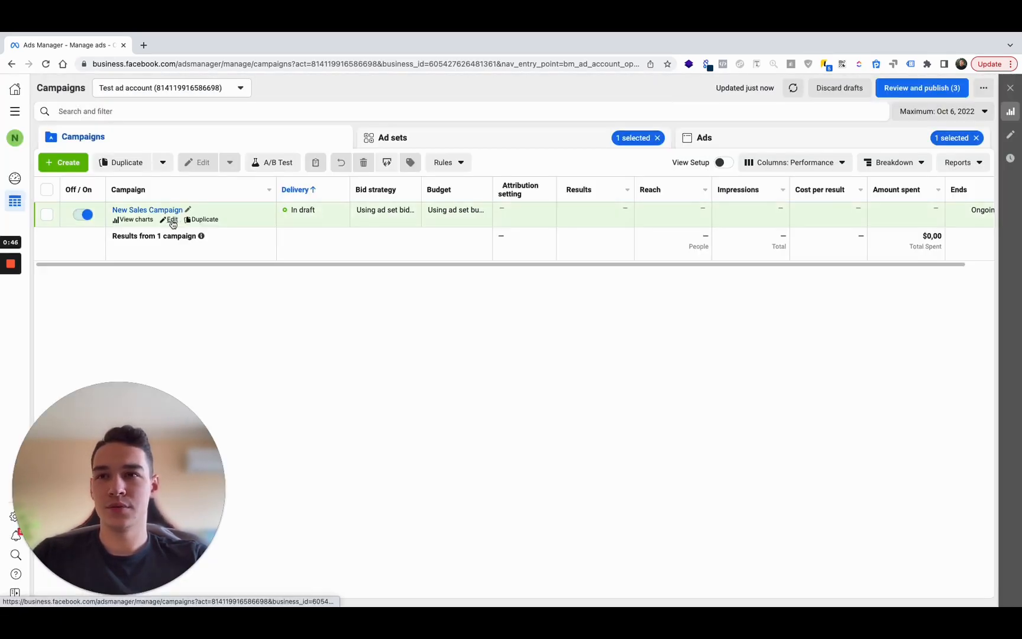
scroll(547, 407, "down", 3)
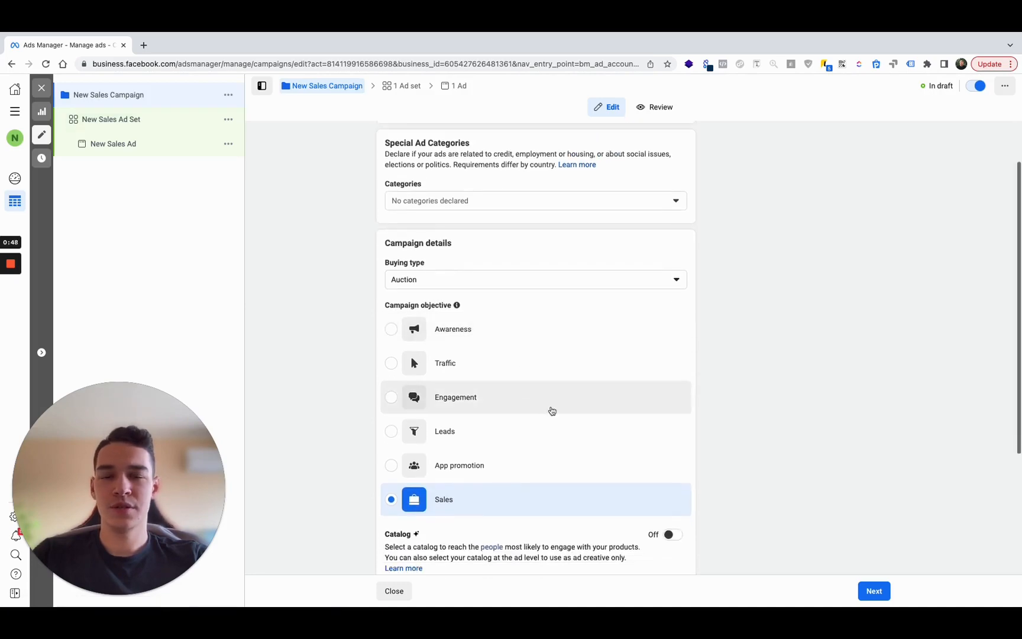
left_click(38, 89)
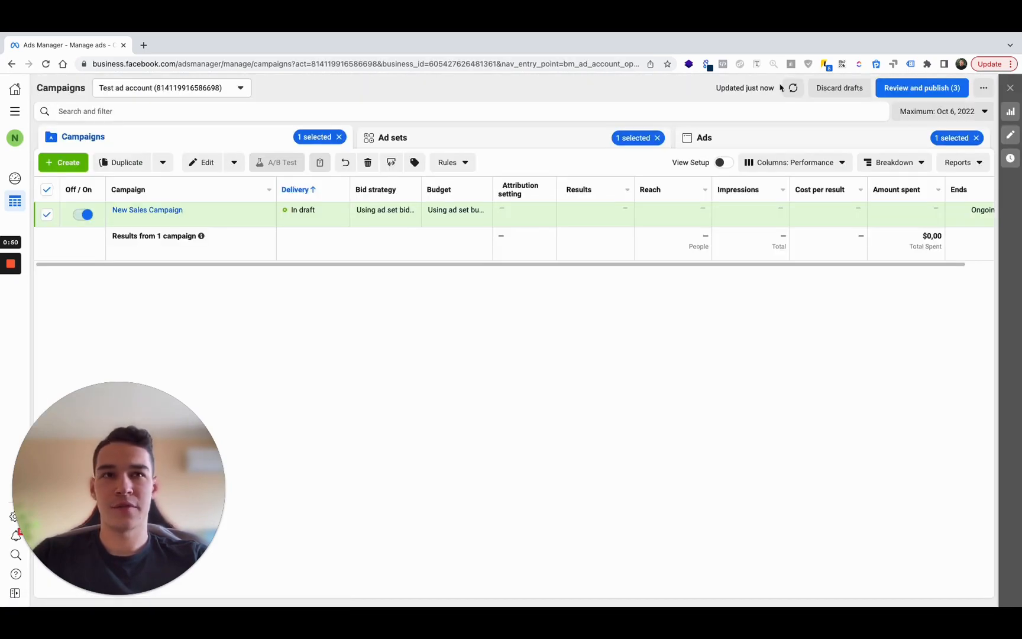
Step: Discard all unpublished drafts in the ad account and confirm the removal
left_click(837, 89)
left_click(584, 291)
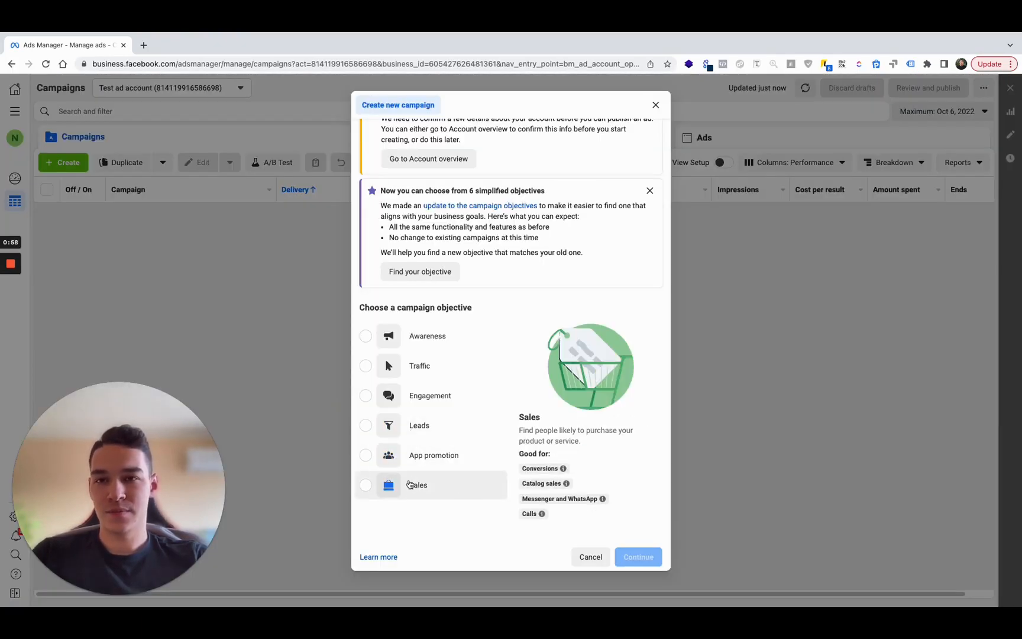
Step: Create a new campaign with the Sales objective, dismissing the notice about simplified objectives
left_click(434, 425)
left_click(416, 485)
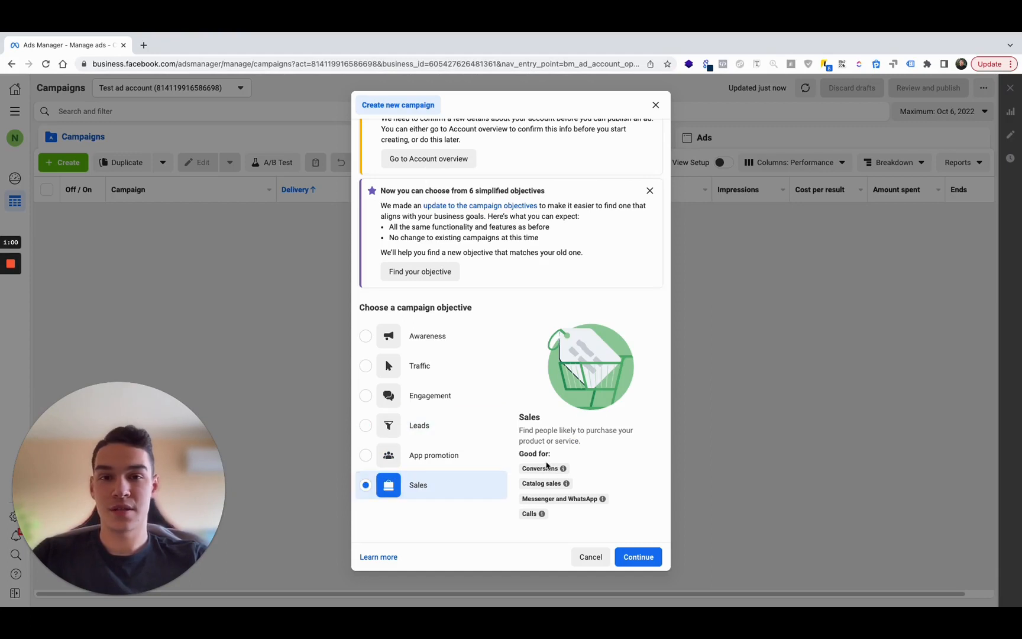
left_click(649, 168)
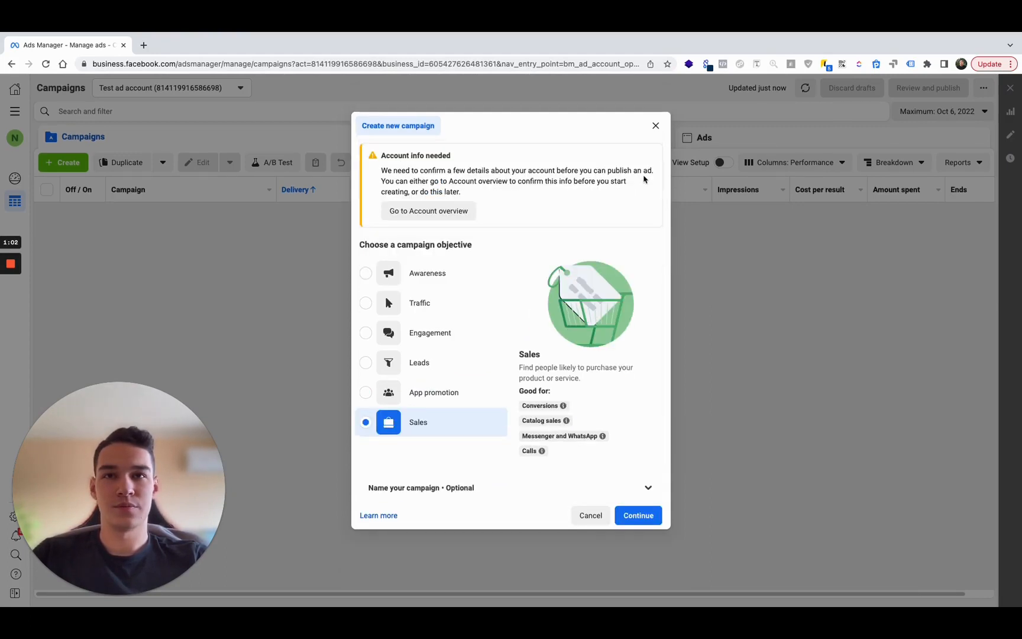
left_click(642, 510)
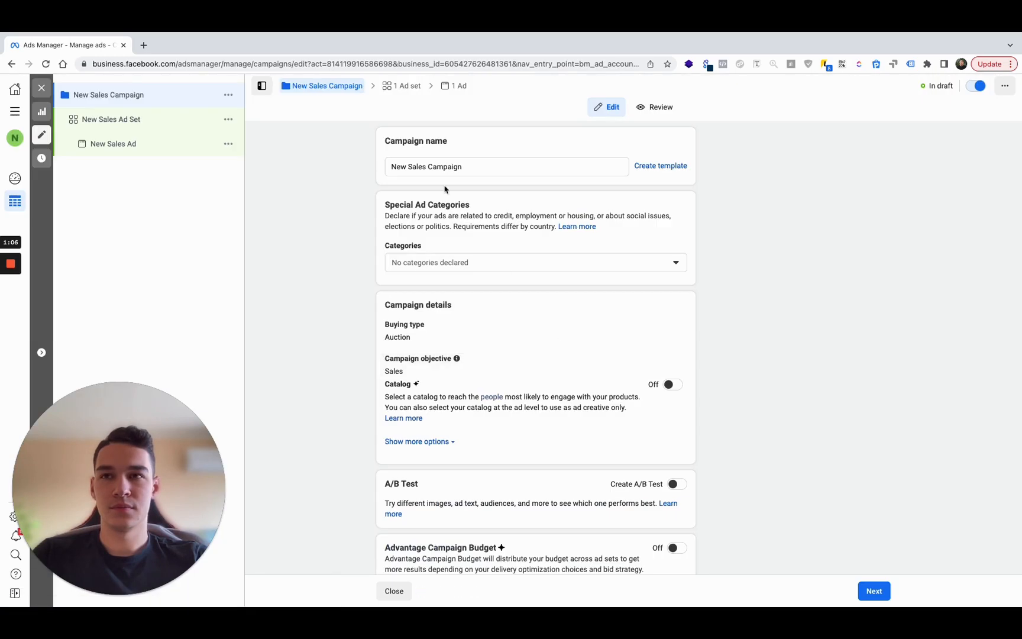
Step: View the options for declaring Special Ad Categories on the new campaign
scroll(484, 333, "down", 1)
left_click(437, 137)
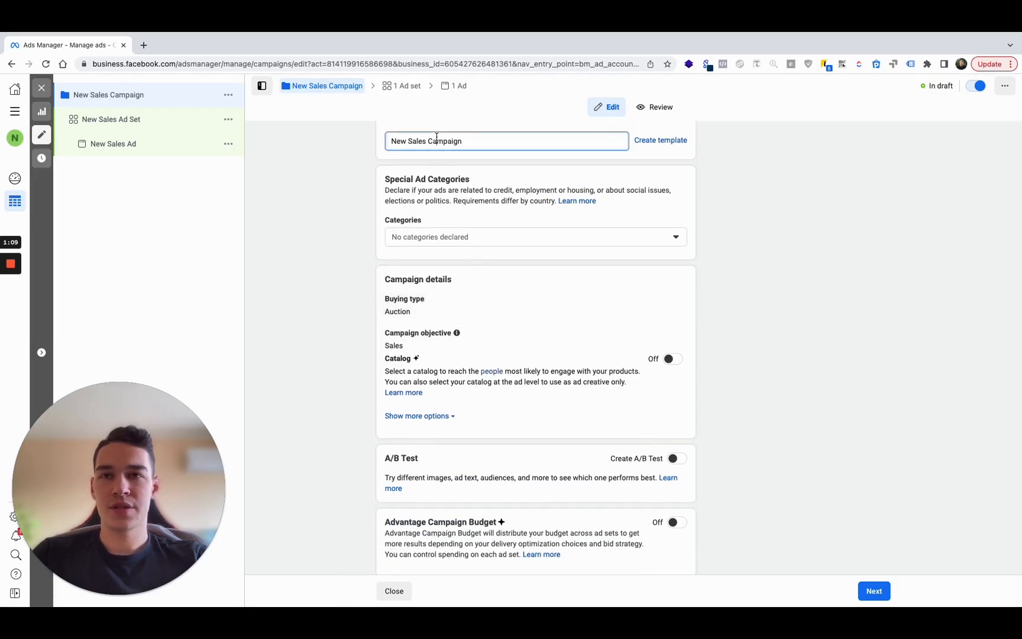
key("shift+super+Left")
left_click(437, 137)
left_click(424, 237)
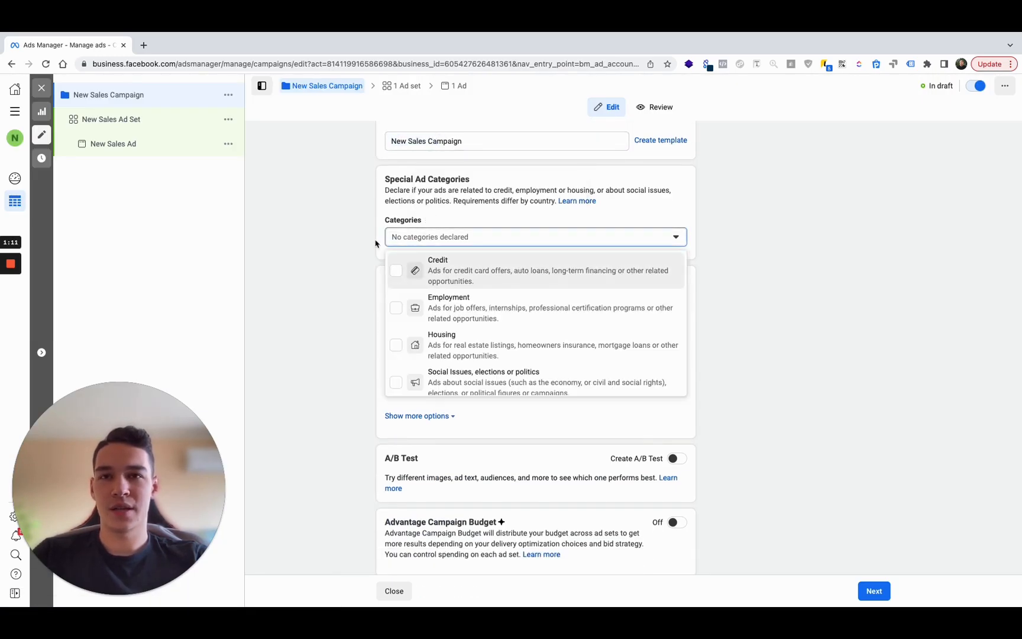
left_click(364, 259)
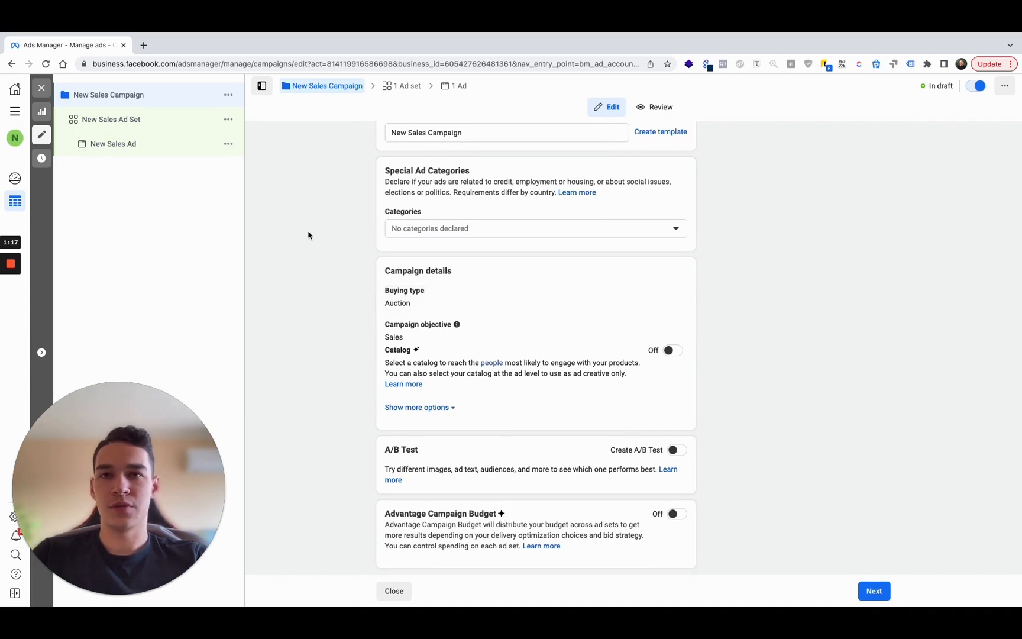
Step: Rename the campaign as TOF
scroll(309, 249, "up", 1)
left_click_drag(477, 171, 322, 166)
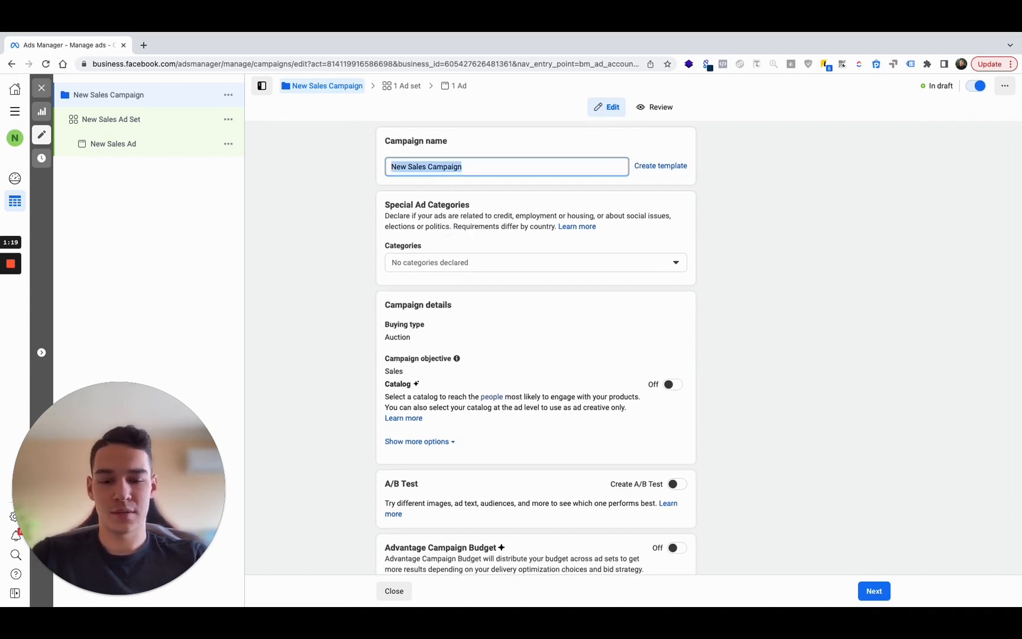
type("TOF")
left_click(300, 193)
Step: Open the New Sales Ad Set for editing and keep Website as its conversion location
scroll(288, 180, "down", 1)
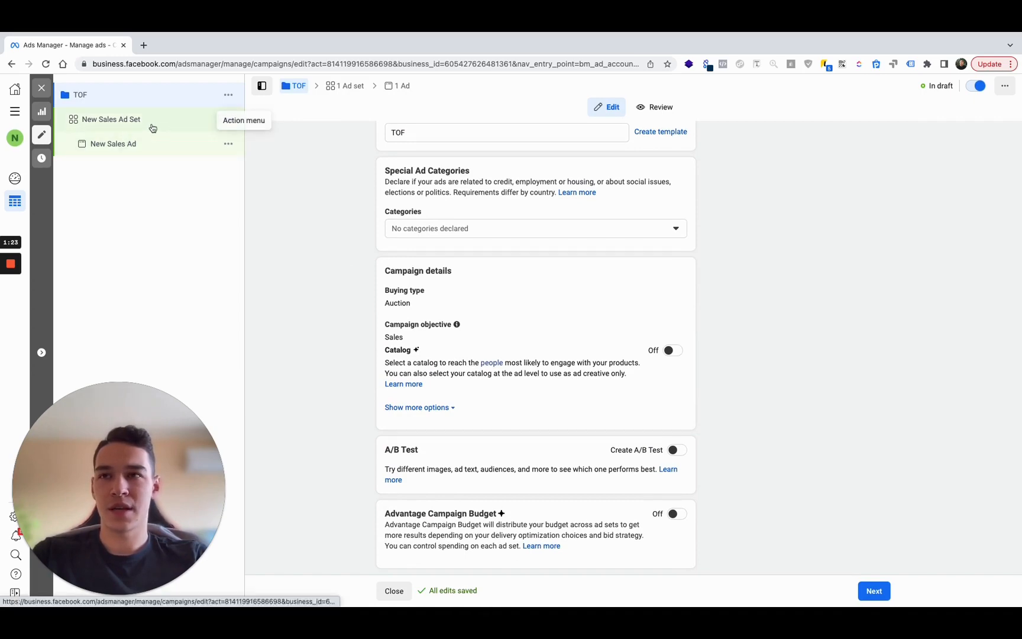
left_click(228, 119)
scroll(450, 296, "down", 1)
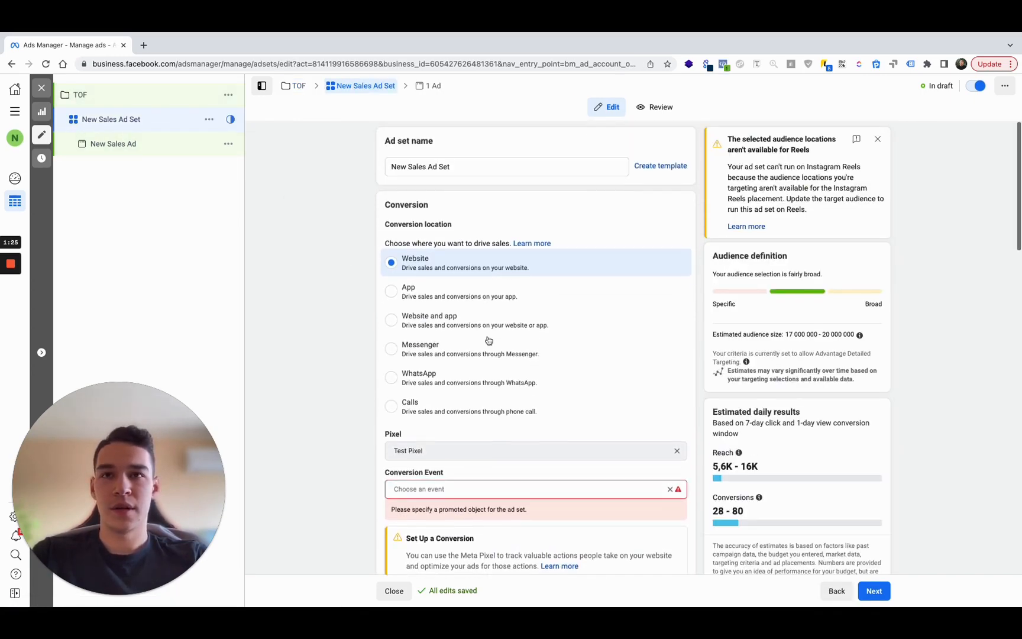
left_click(392, 248)
scroll(438, 323, "down", 2)
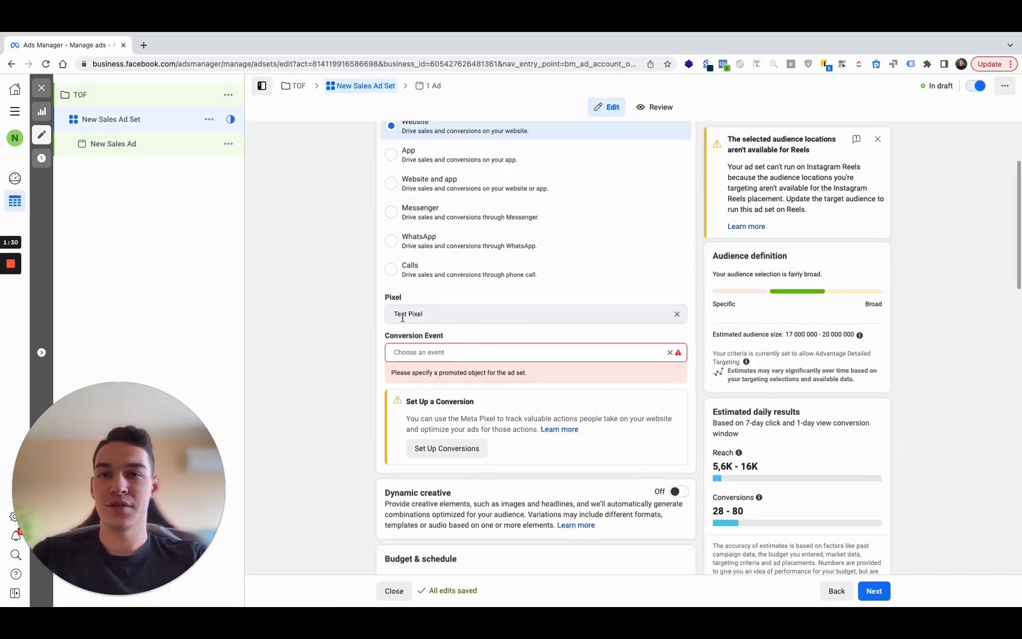
Step: Choose Purchase as the ad set's conversion event for the Test Pixel
left_click(424, 353)
scroll(491, 333, "down", 2)
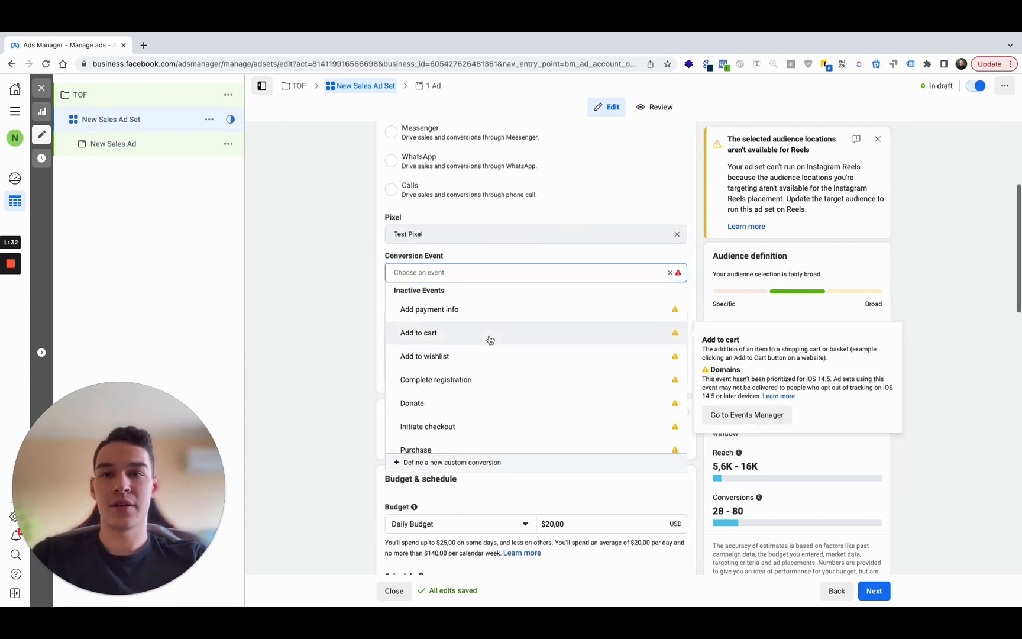
scroll(491, 355, "down", 2)
left_click(448, 401)
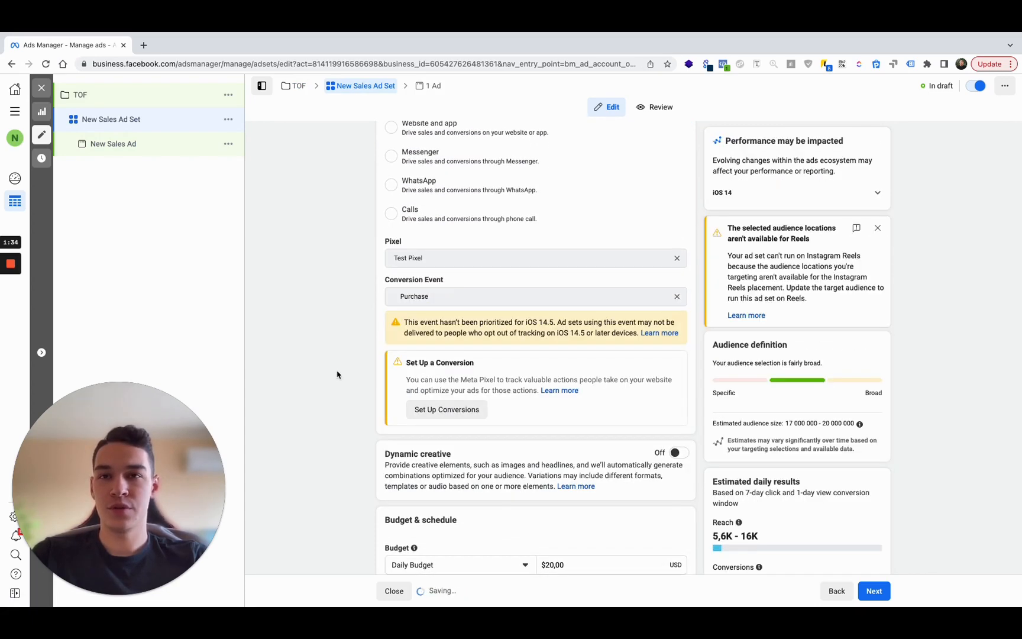
Step: Clear the conversion event and choose View content instead
left_click(677, 295)
left_click(541, 293)
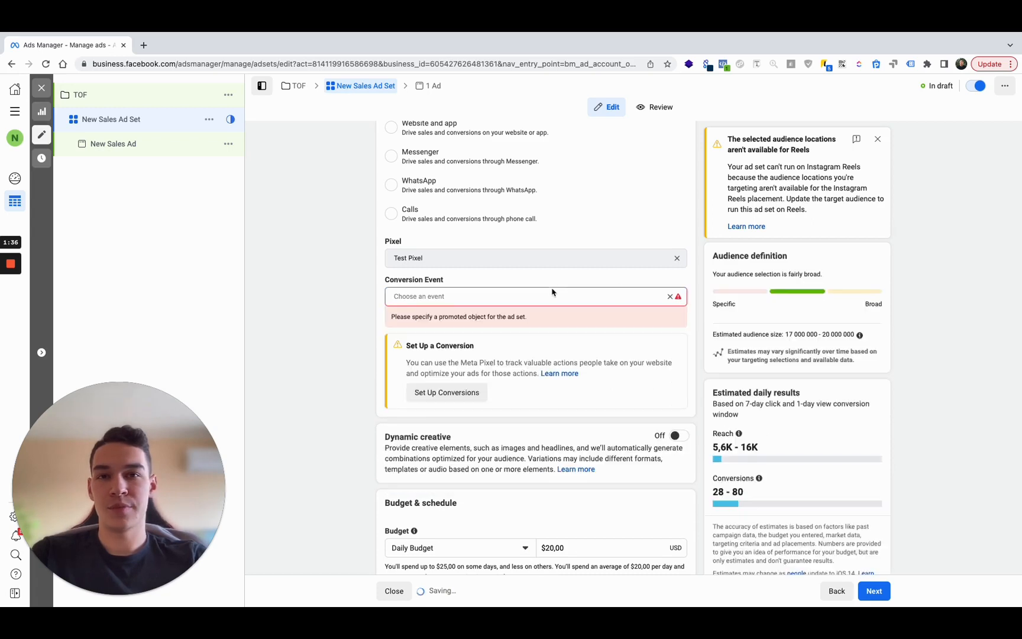
left_click(538, 294)
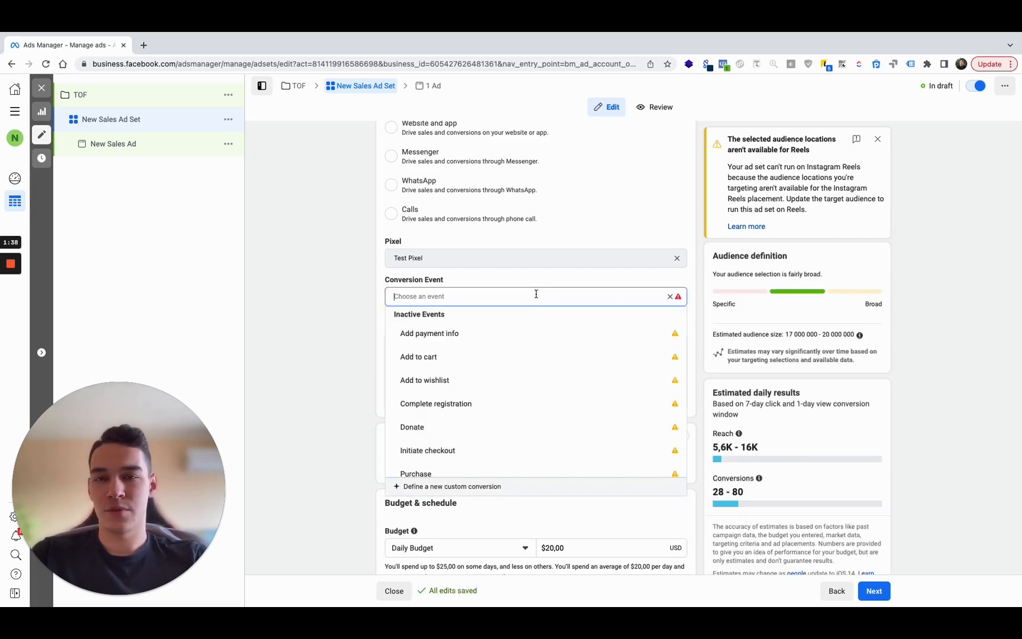
scroll(504, 363, "down", 4)
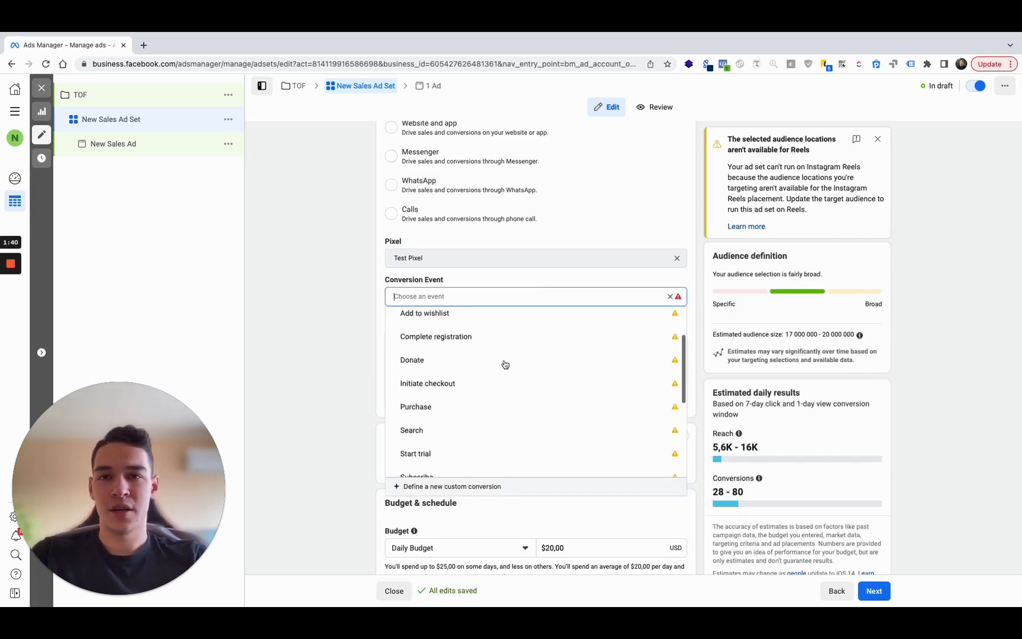
scroll(495, 400, "down", 3)
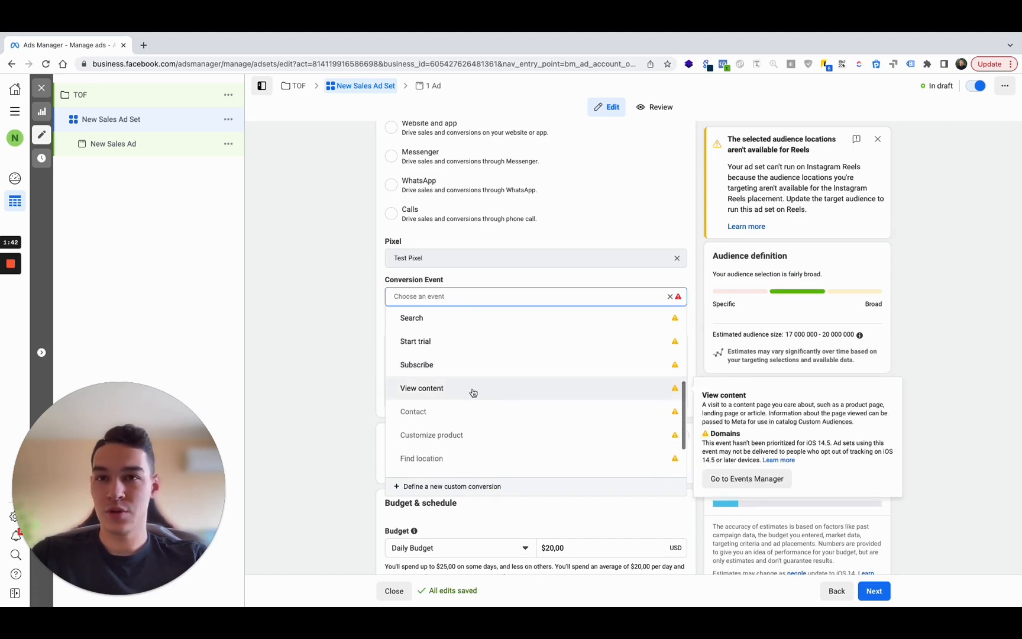
left_click(472, 389)
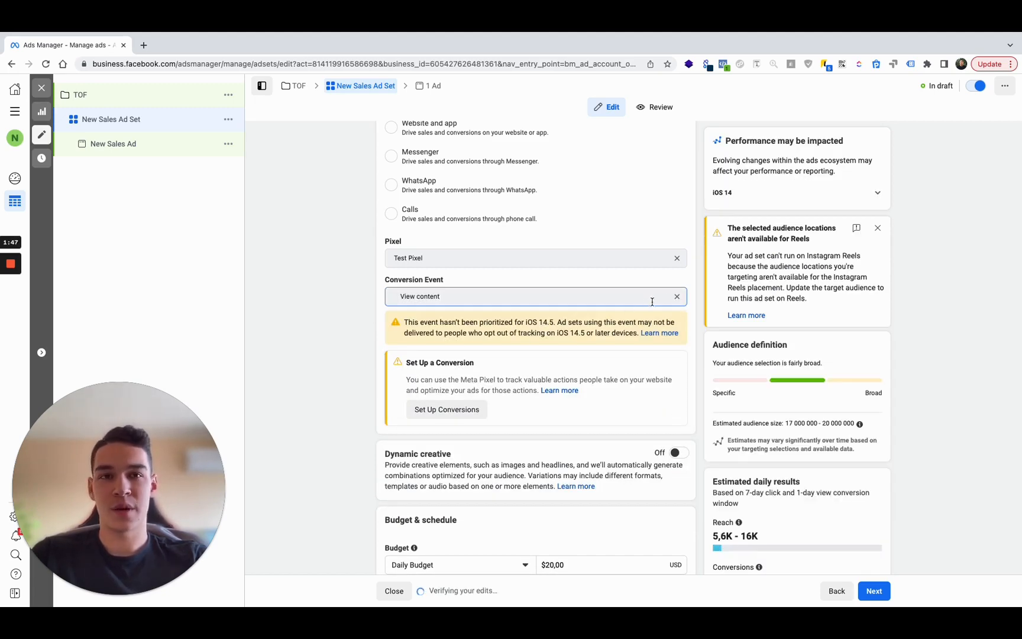
Step: Switch the ad set's conversion event to Add to cart
left_click(676, 296)
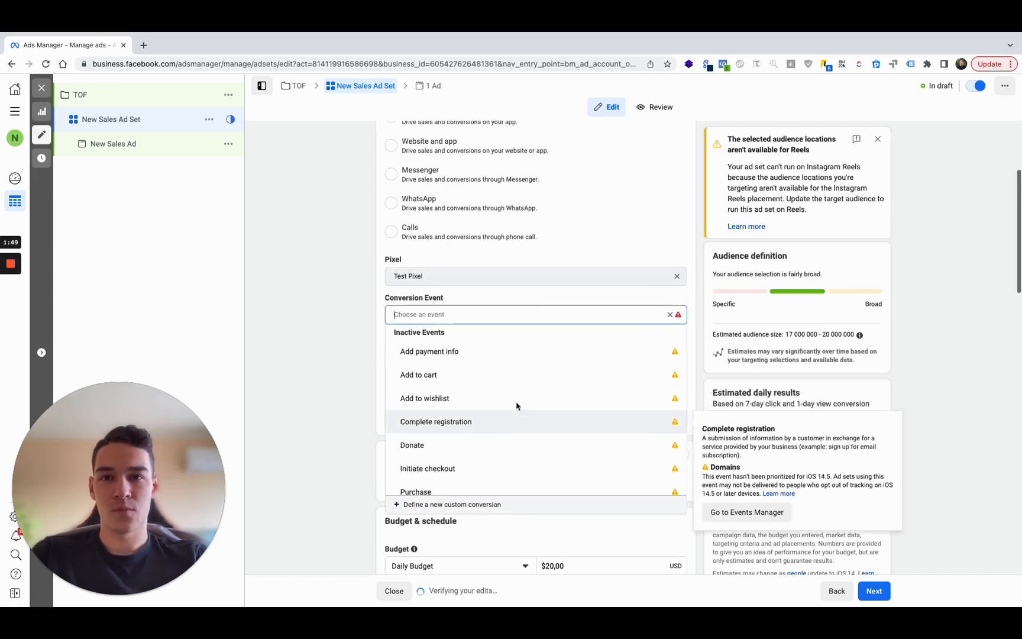
scroll(515, 407, "down", 1)
left_click(499, 370)
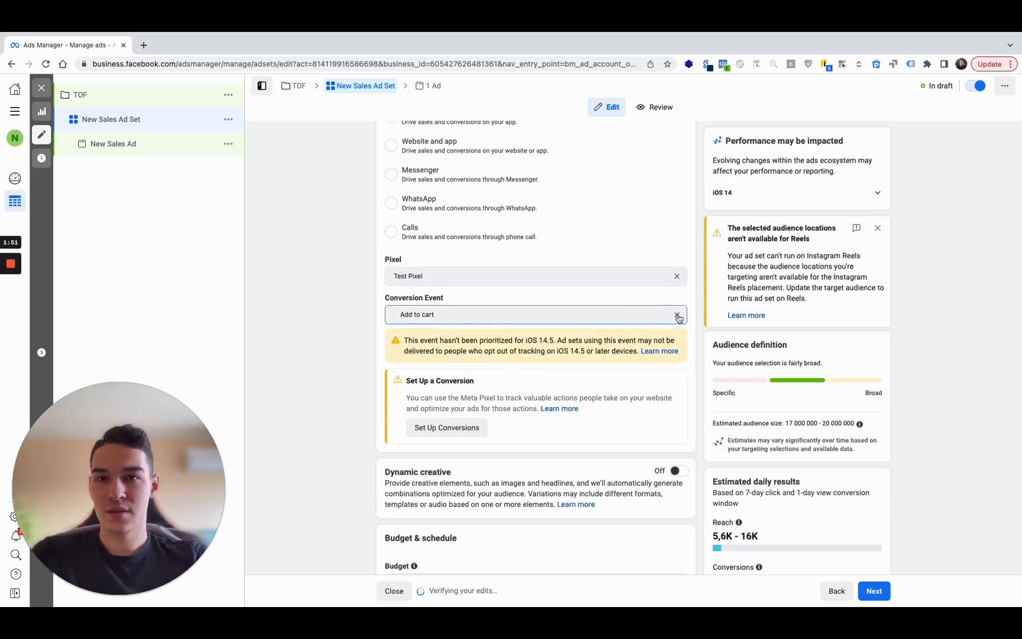
Step: Clear the current conversion event and set it to Purchase
left_click(670, 314)
scroll(503, 415, "down", 1)
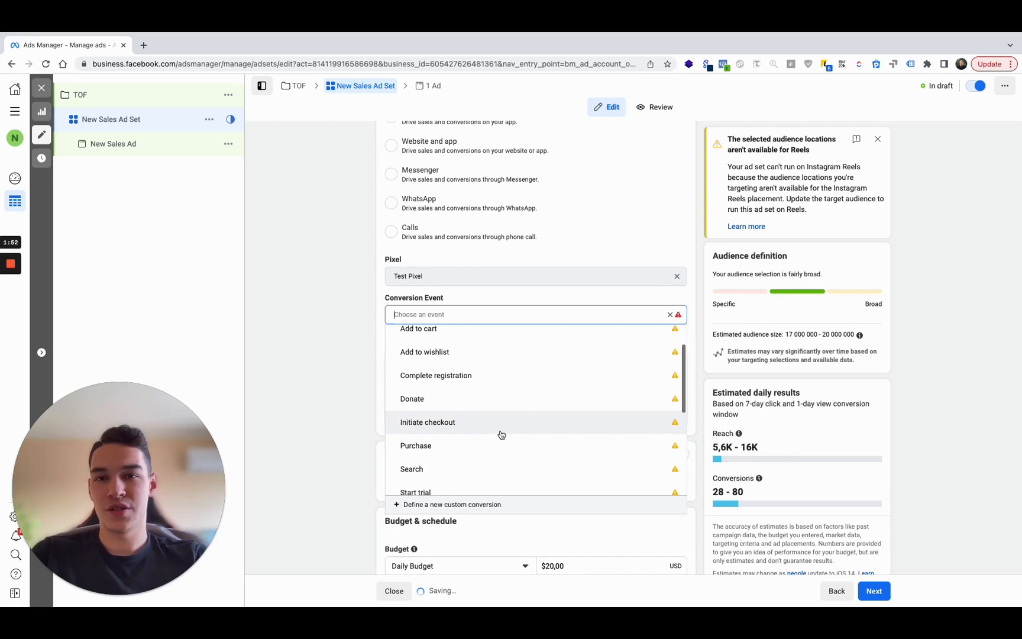
left_click(470, 450)
Step: Examine the ad set's conversion event, budget and schedule settings, and the explanation of daily and weekly spending
scroll(493, 355, "down", 3)
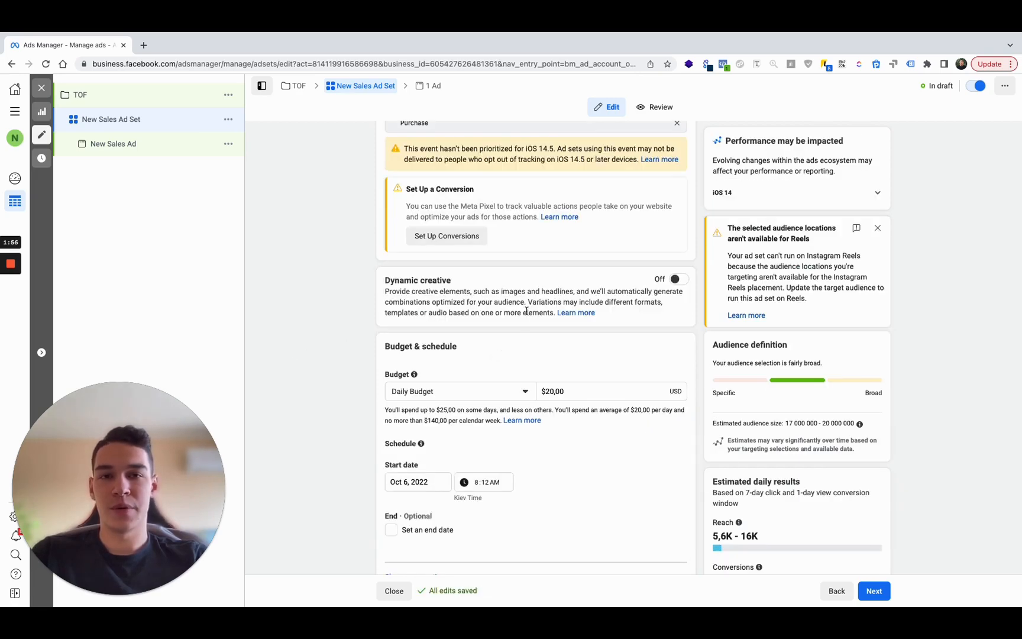
scroll(567, 333, "down", 3)
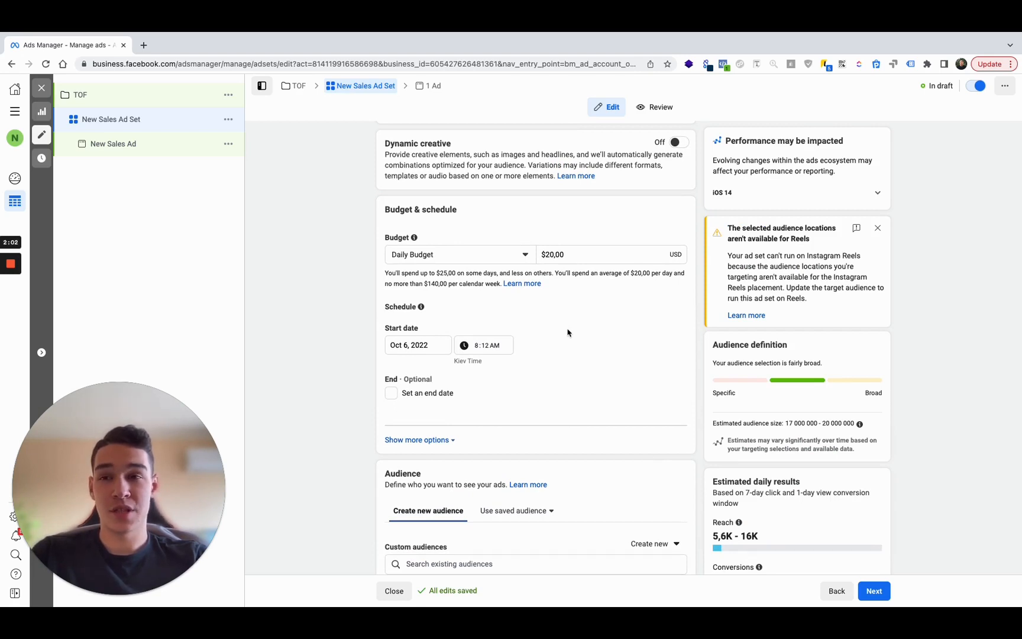
scroll(568, 333, "up", 6)
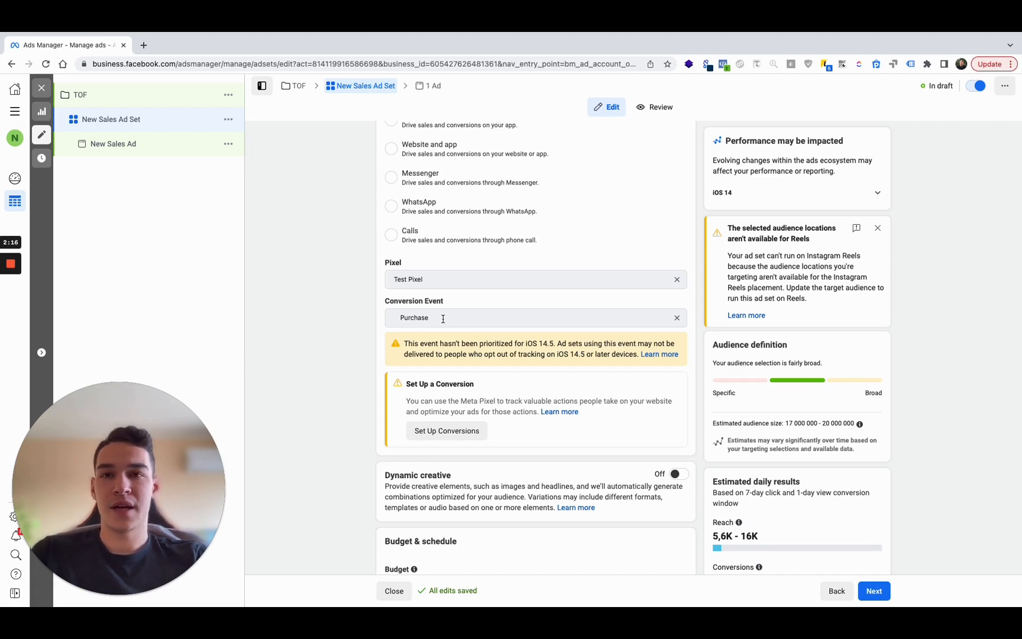
double_click(417, 317)
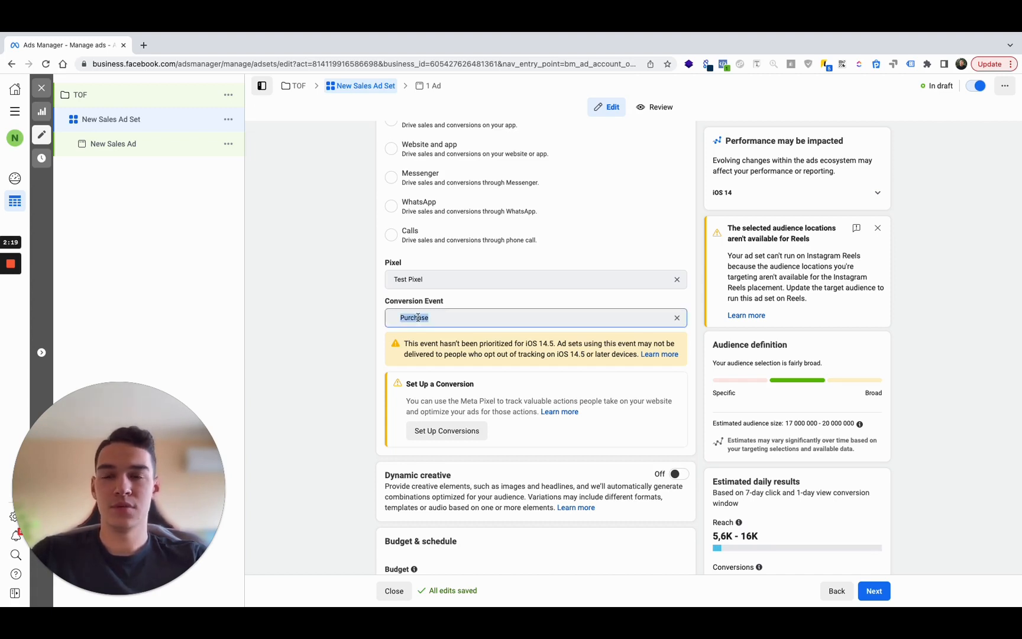
left_click(437, 296)
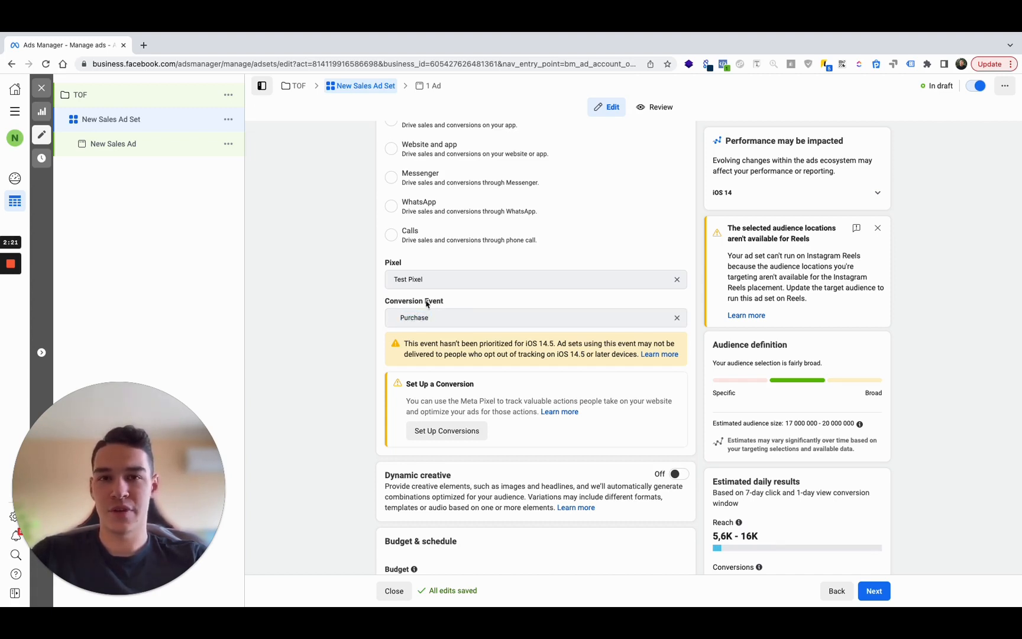
scroll(579, 373, "down", 5)
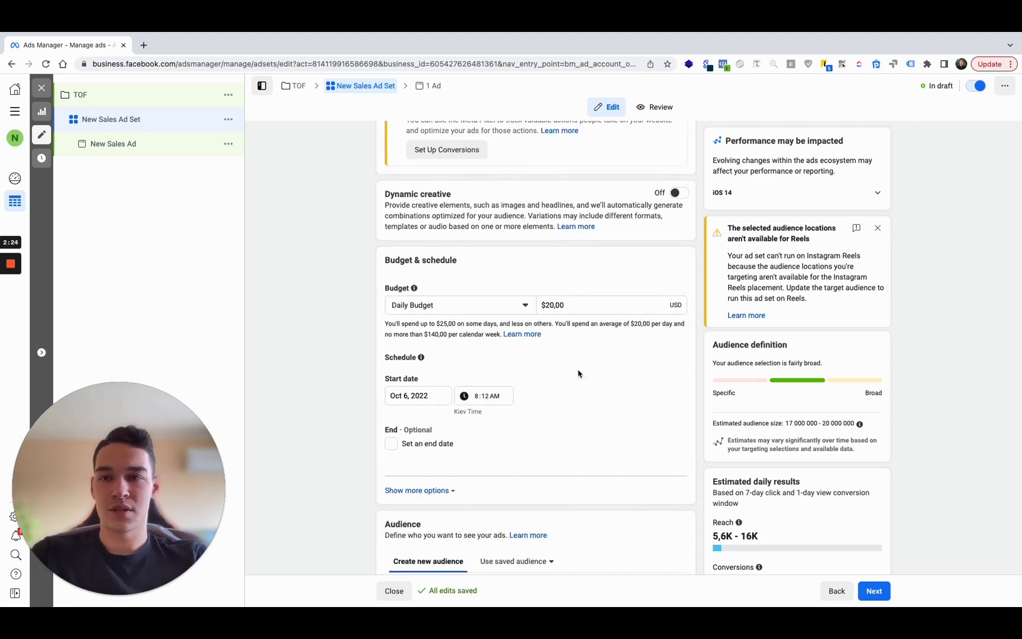
scroll(579, 373, "up", 1)
left_click_drag(377, 342, 503, 351)
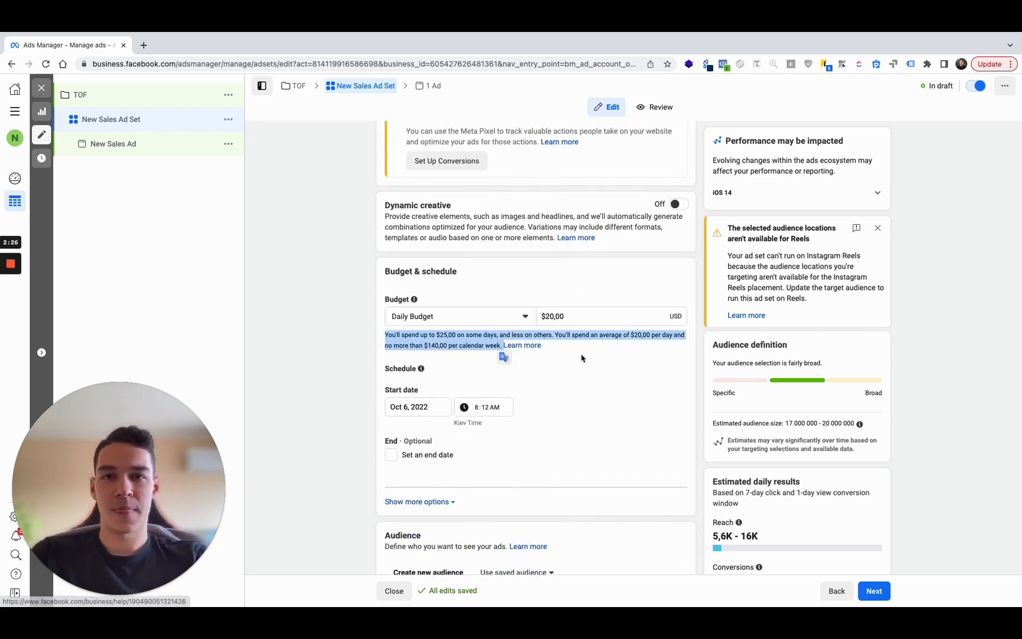
left_click(598, 363)
Step: Compare the ad set's daily budget with the TOF campaign's Advantage Campaign Budget option, and return to the ad set
left_click(468, 323)
left_click(494, 318)
left_click(562, 315)
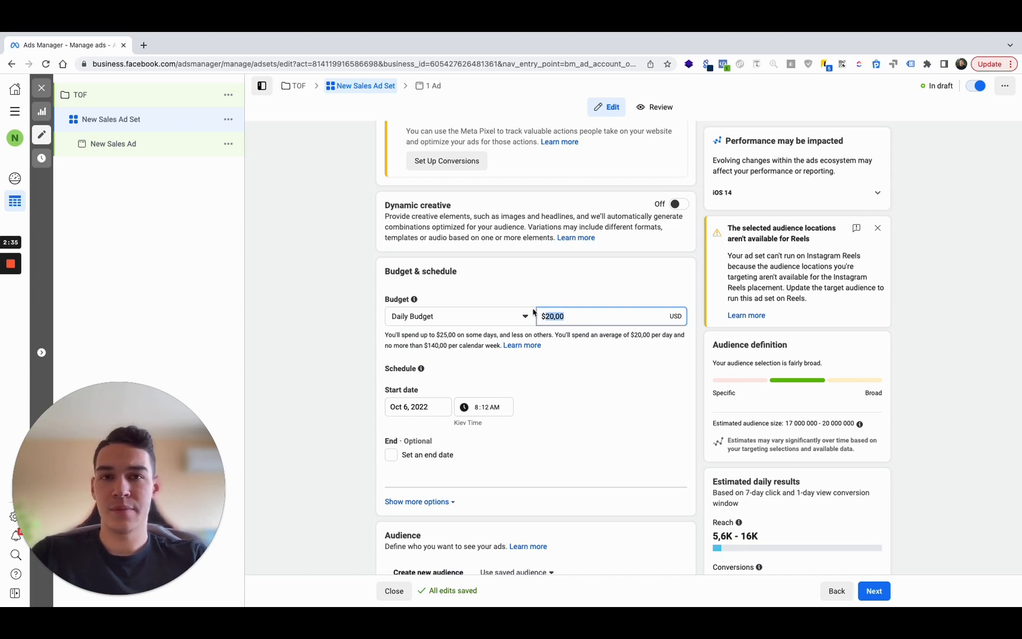
left_click(552, 313)
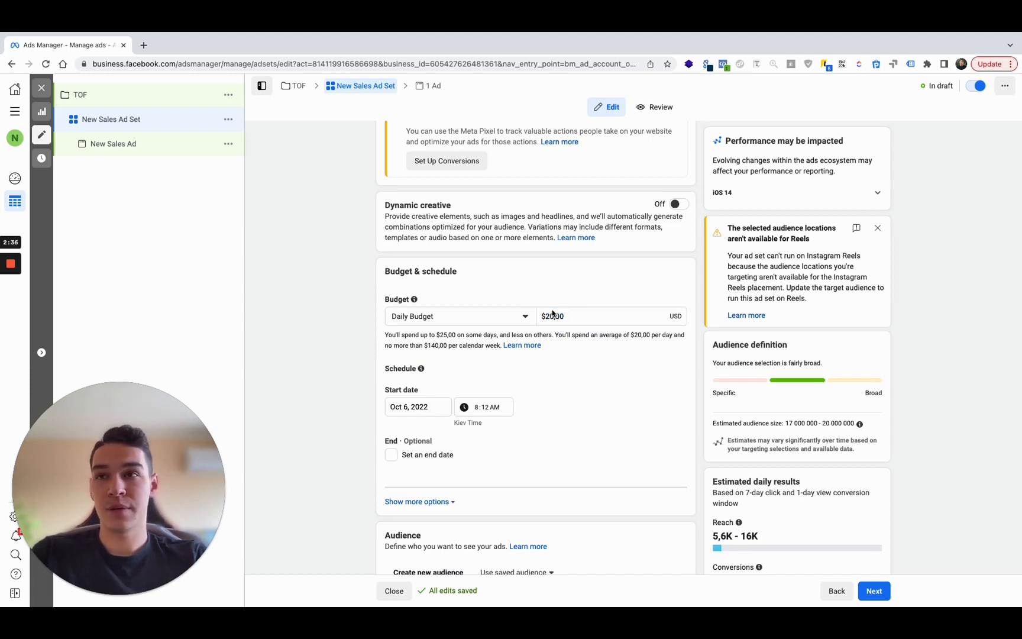
left_click(76, 94)
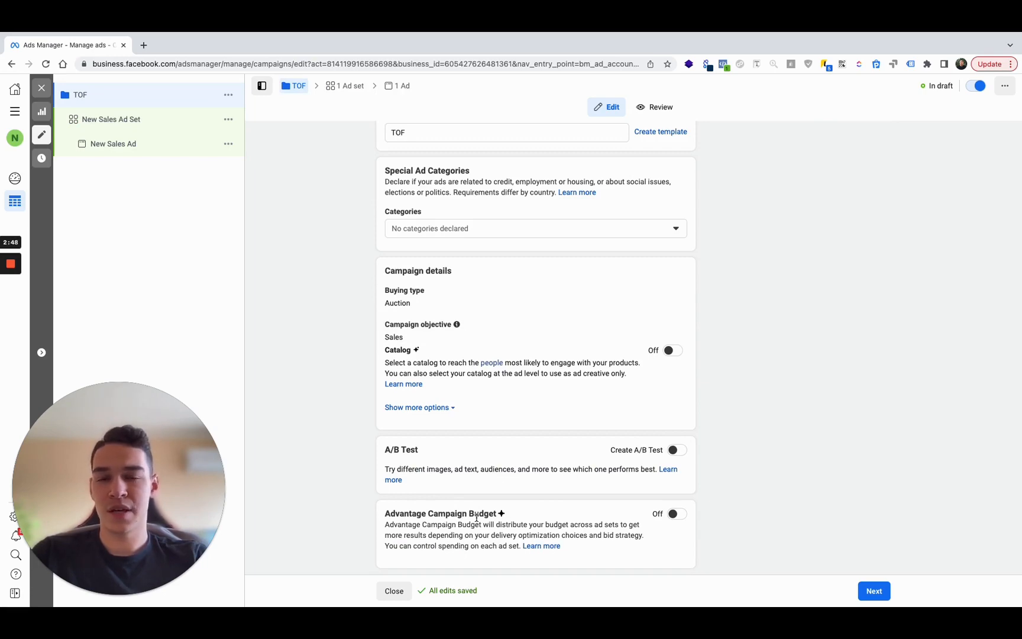
scroll(477, 518, "up", 1)
left_click(110, 126)
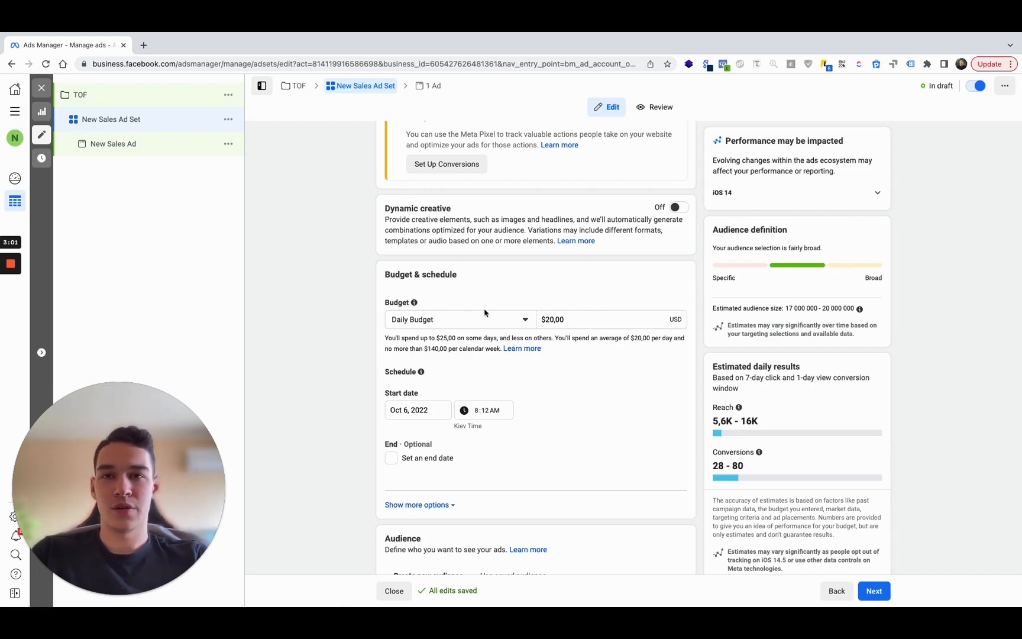
Step: Set the ad set's daily budget to $10
double_click(562, 319)
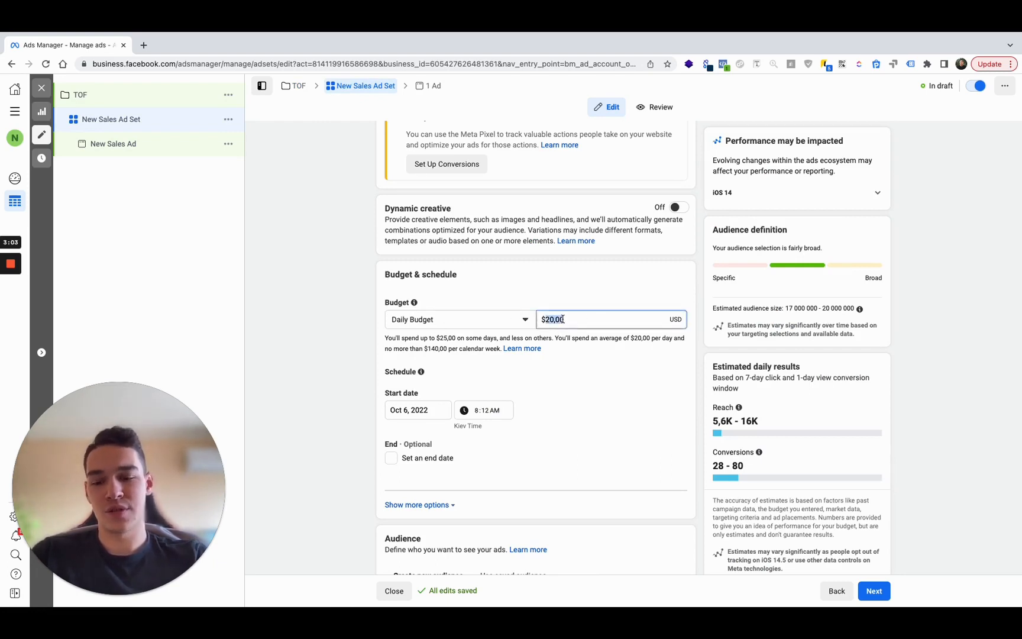
type("10")
left_click(538, 265)
scroll(584, 347, "down", 3)
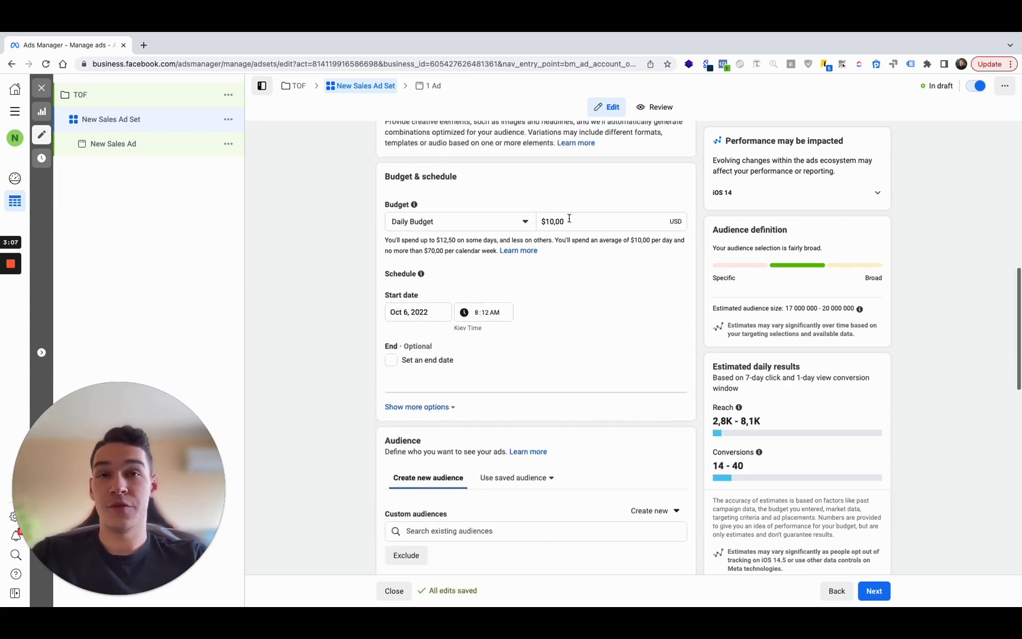
Step: Examine the ad set's daily budget, schedule and audience settings, including locations, age, gender and detailed targeting
left_click_drag(570, 221, 540, 221)
left_click(540, 193)
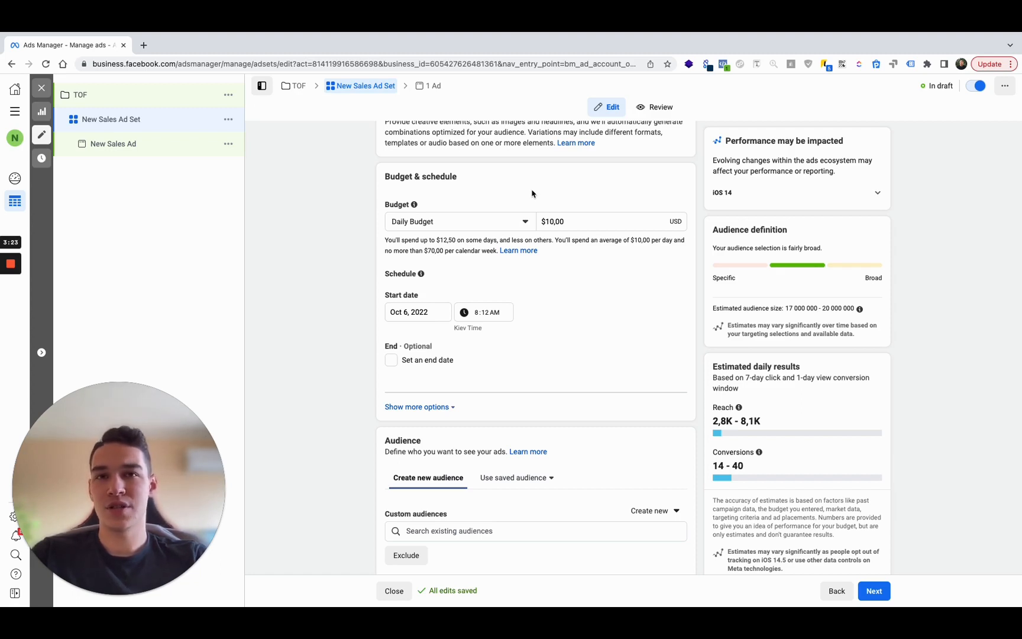
left_click_drag(593, 222, 534, 222)
left_click(540, 197)
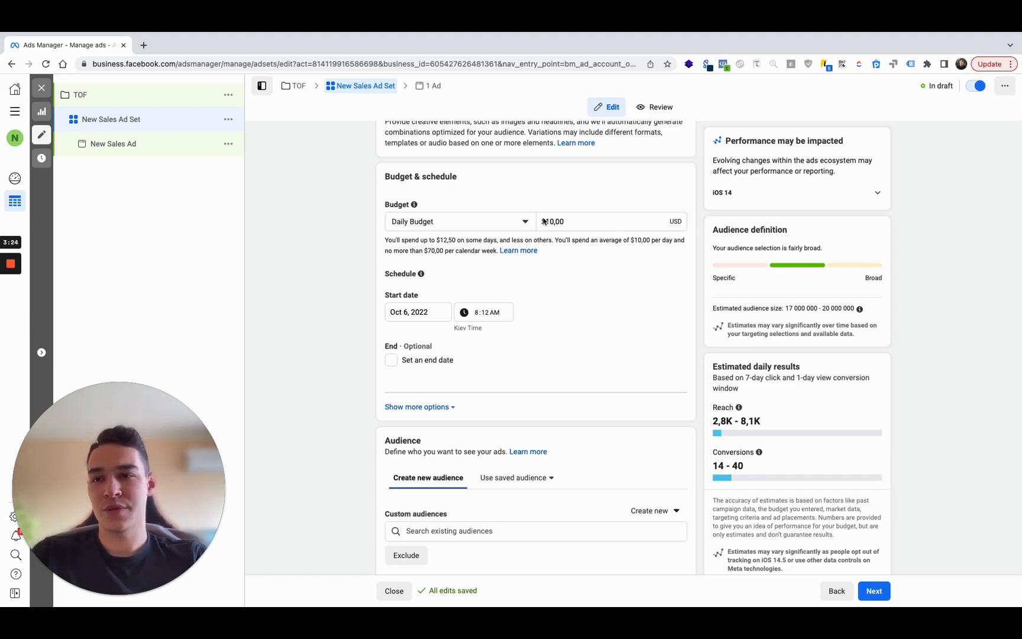
scroll(548, 349, "down", 2)
scroll(548, 349, "up", 3)
left_click(561, 236)
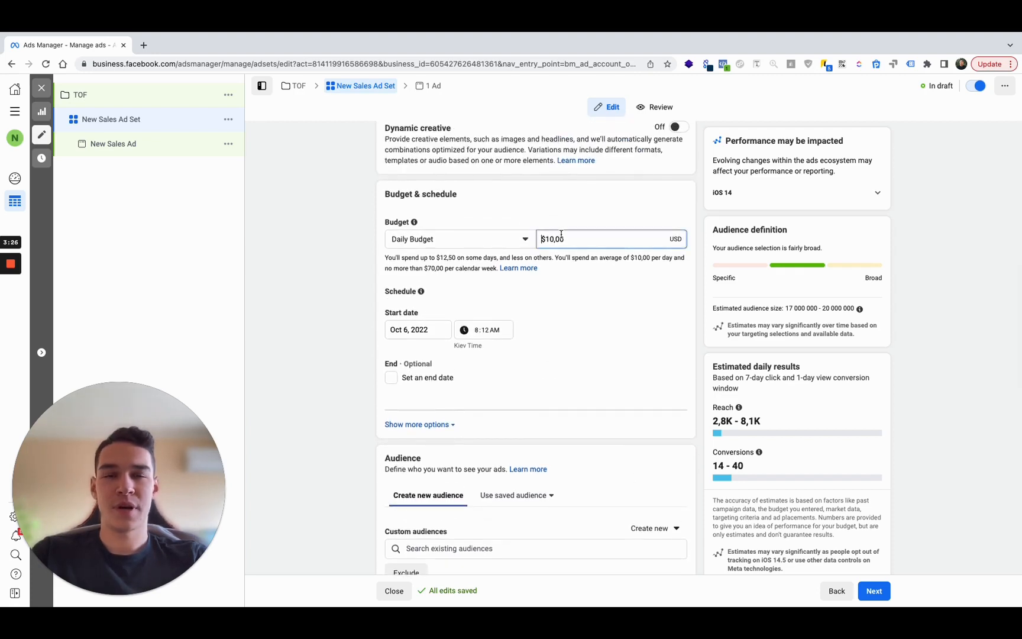
scroll(575, 301, "down", 1)
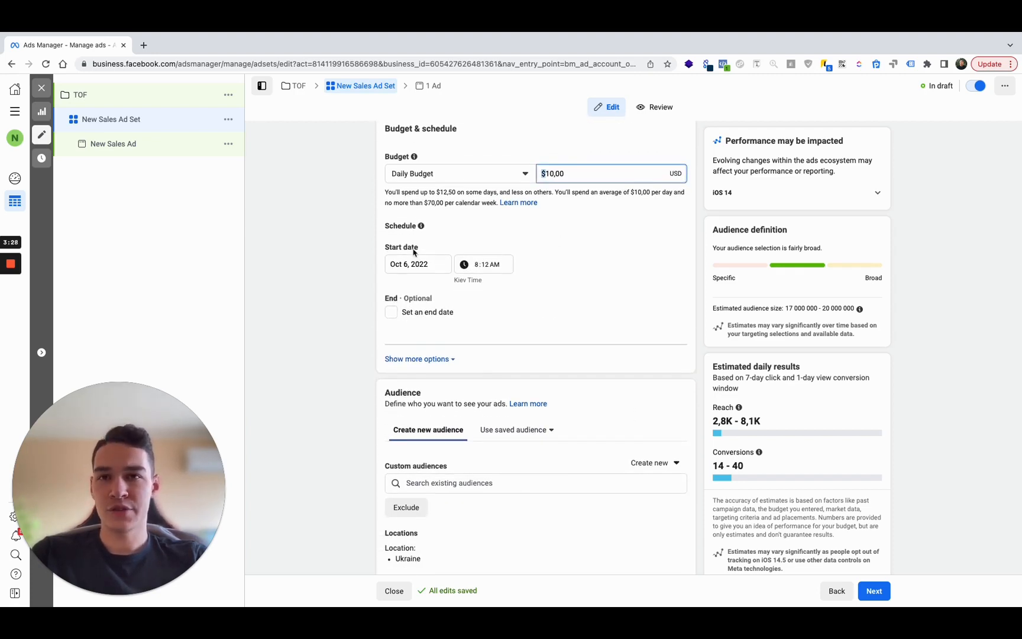
scroll(538, 298, "down", 1)
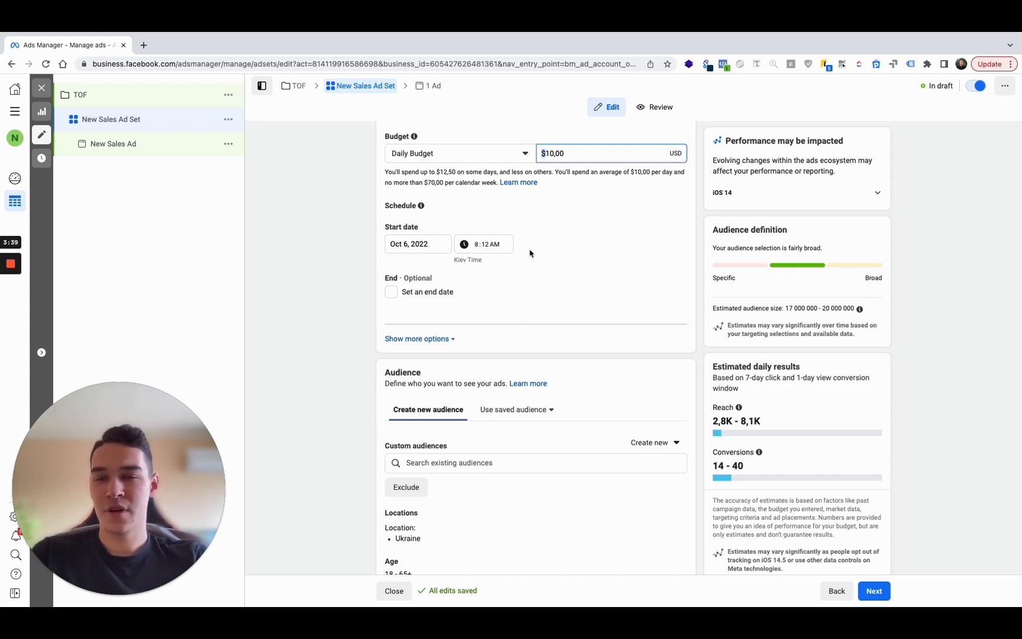
scroll(548, 242, "down", 2)
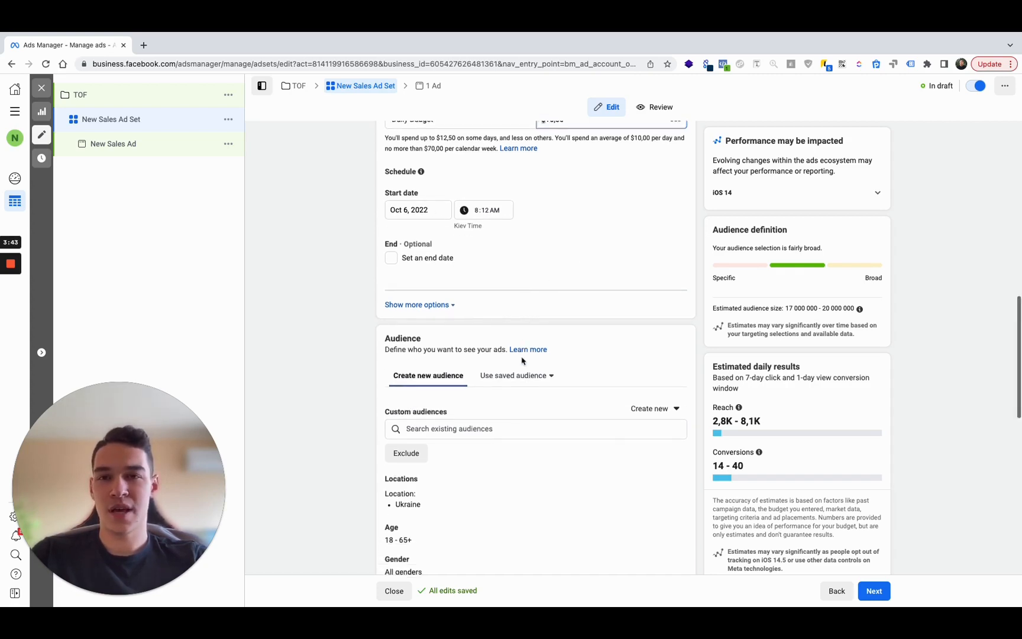
scroll(523, 360, "down", 5)
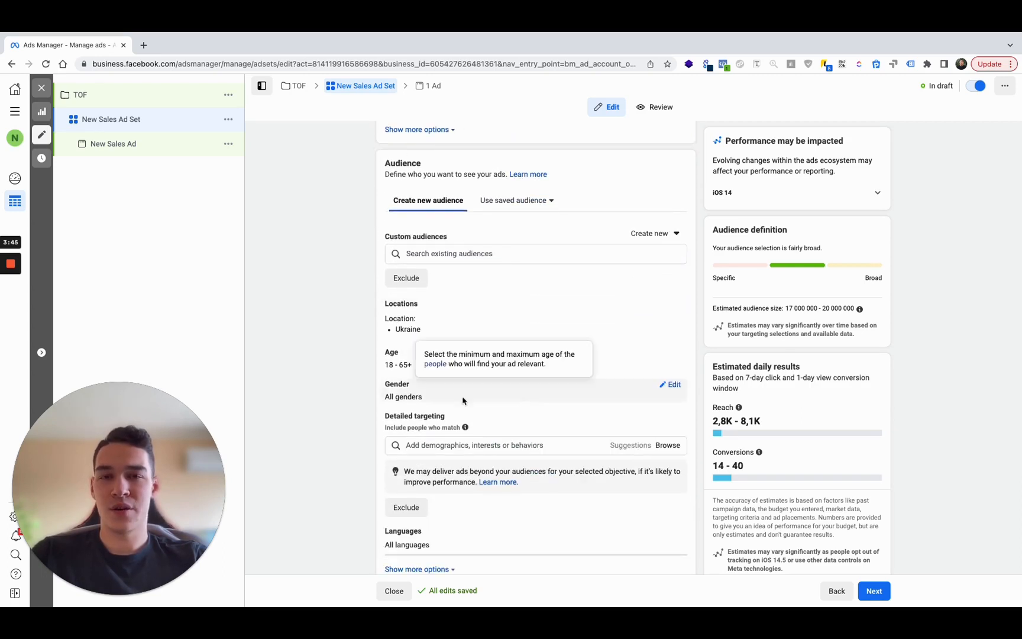
scroll(582, 275, "down", 1)
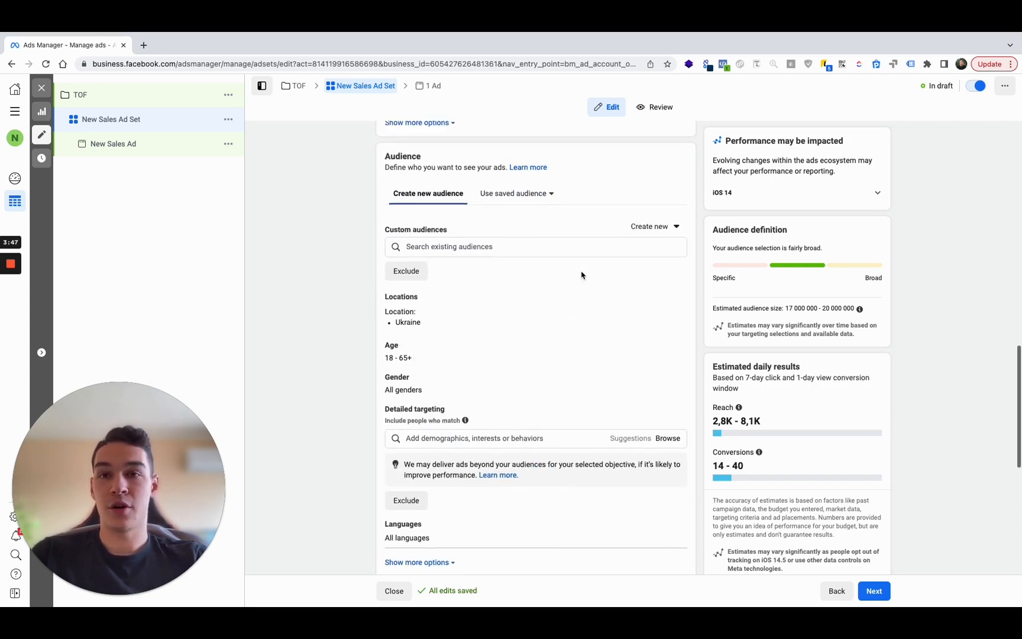
scroll(581, 275, "down", 1)
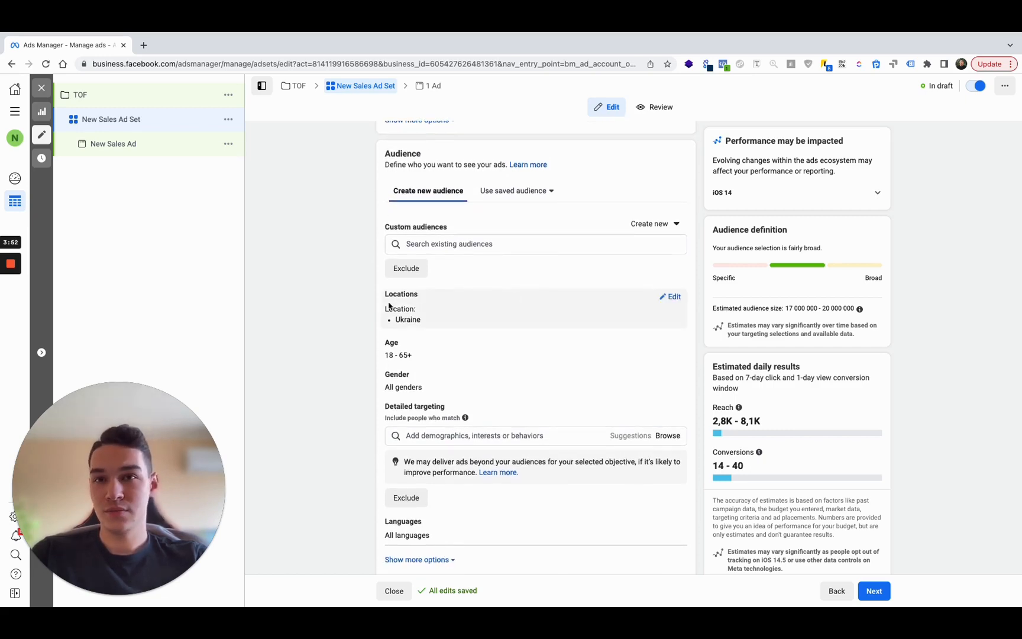
Step: Limit the audience's location targeting for Ukraine to "People living in this location"
left_click(661, 297)
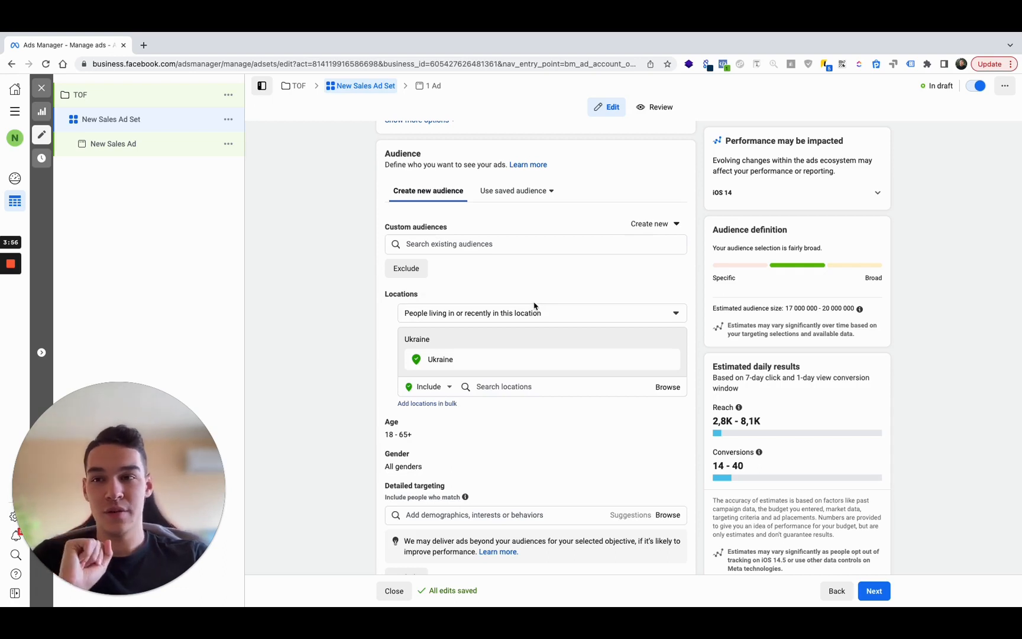
left_click(415, 313)
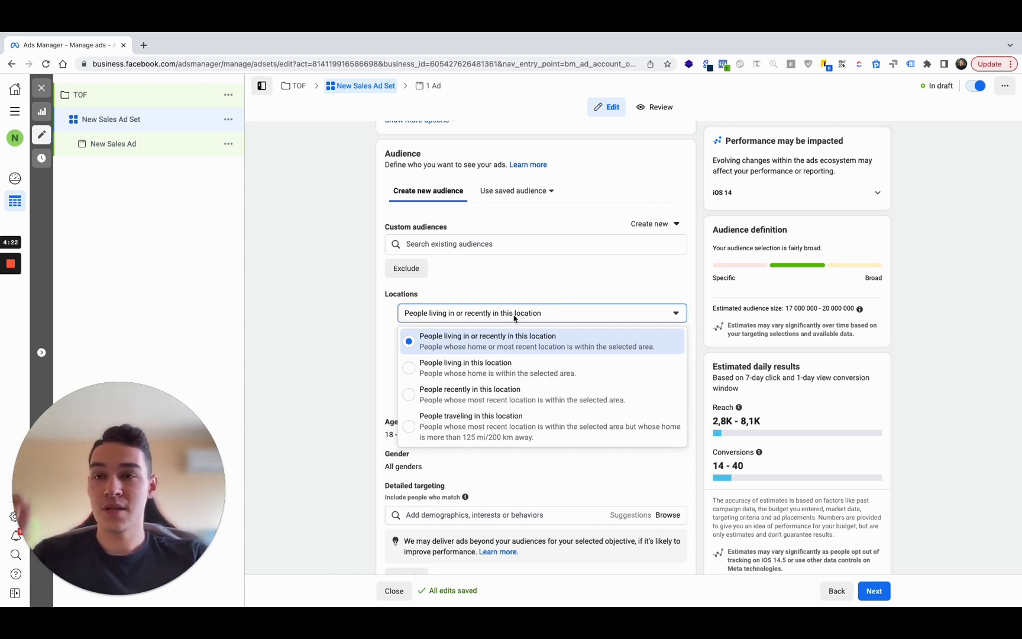
left_click(465, 371)
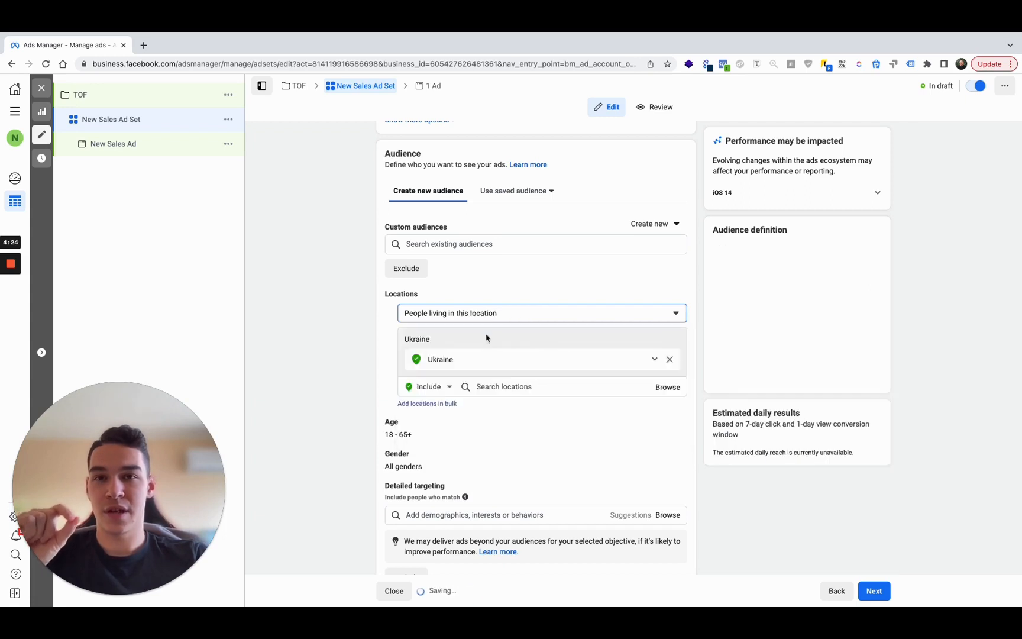
Step: Open the exclusion search for custom audiences without adding any audience
scroll(487, 338, "down", 2)
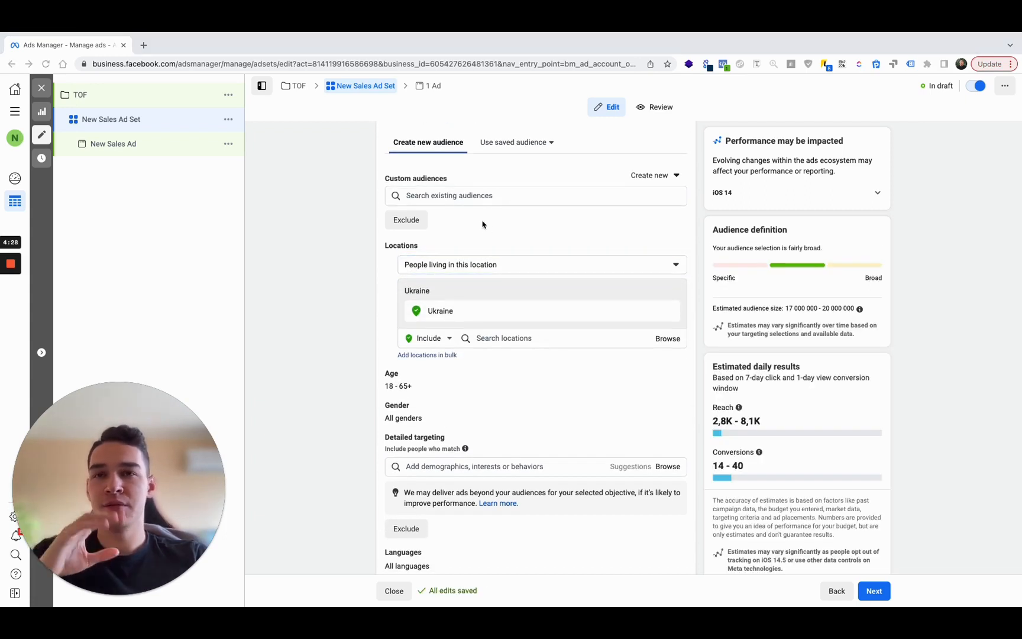
scroll(477, 220, "up", 1)
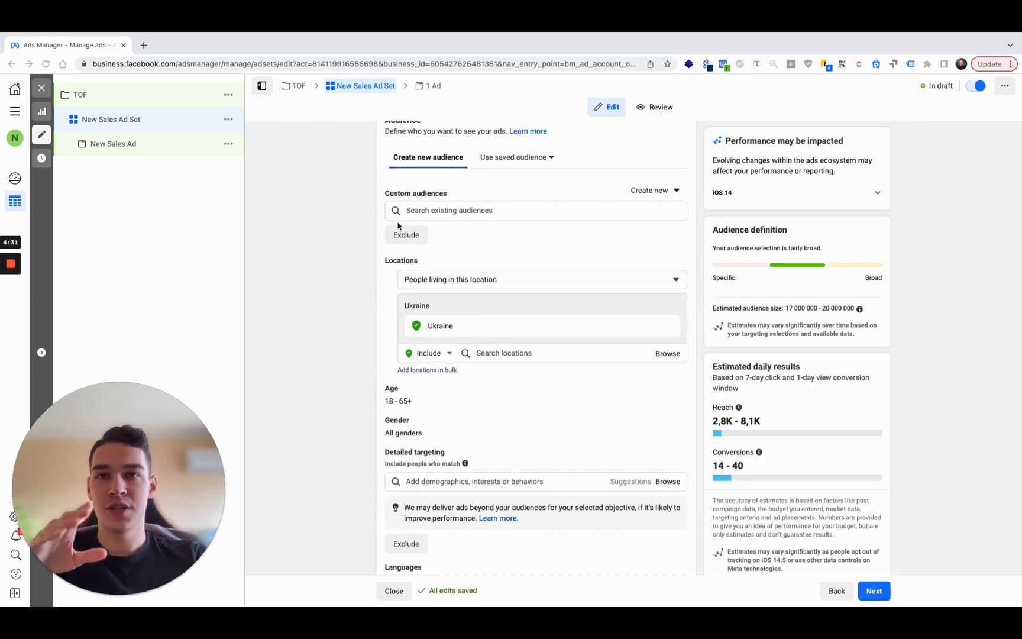
left_click(456, 212)
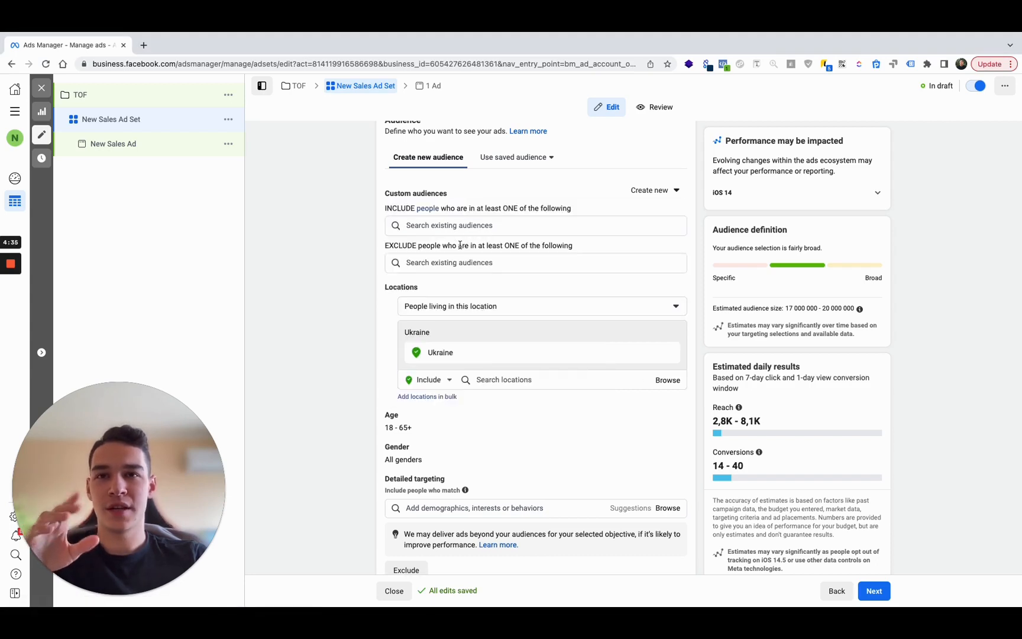
left_click(466, 261)
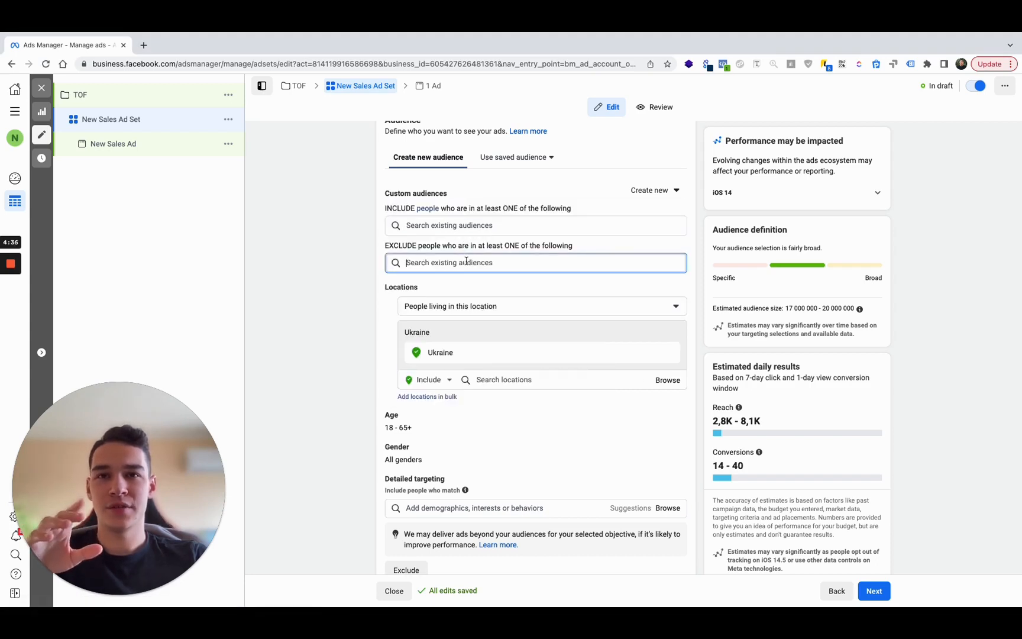
scroll(606, 296, "down", 1)
left_click(696, 269)
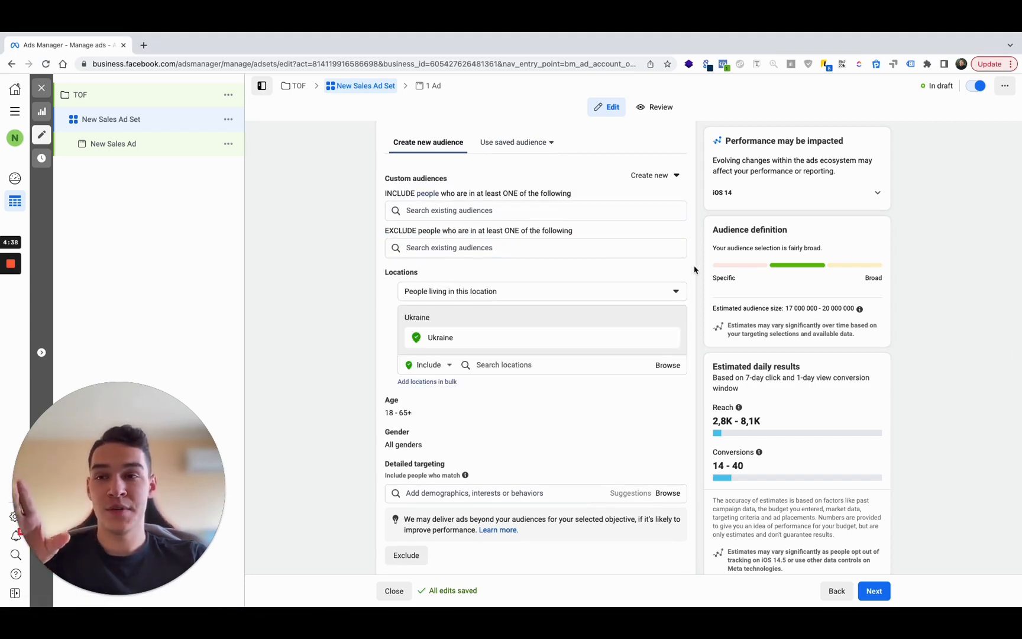
Step: Edit the audience's age range and set its maximum age to 44
scroll(592, 378, "down", 3)
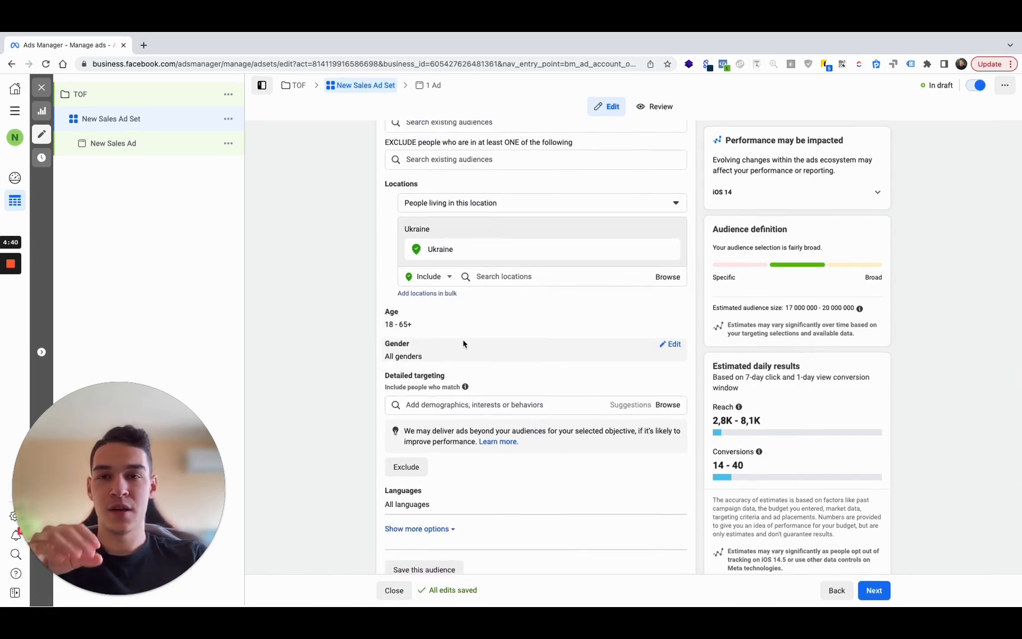
scroll(424, 319, "down", 1)
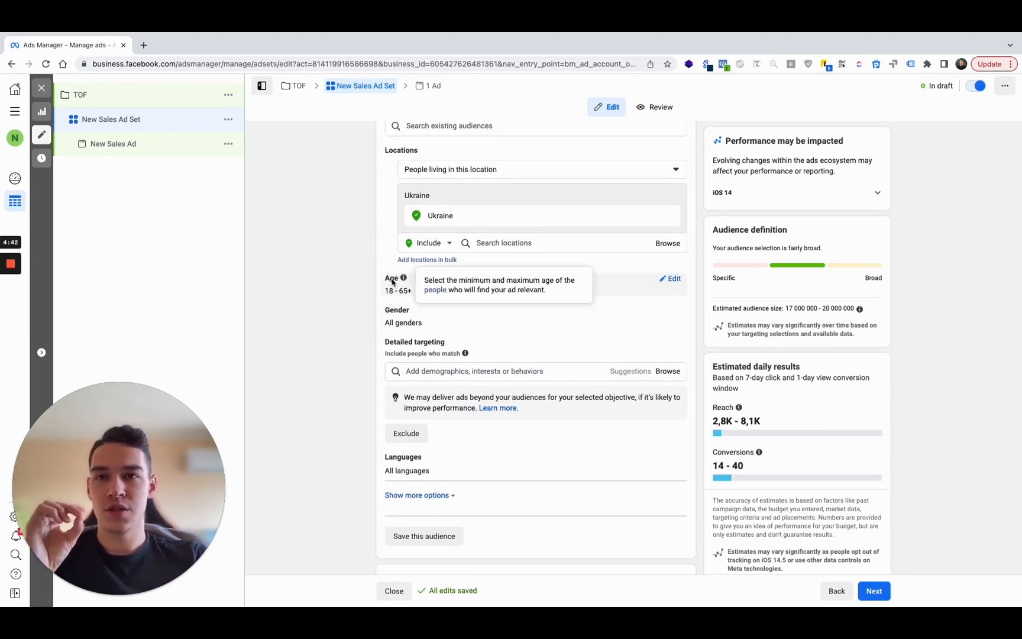
left_click_drag(386, 279, 419, 290)
left_click(628, 271)
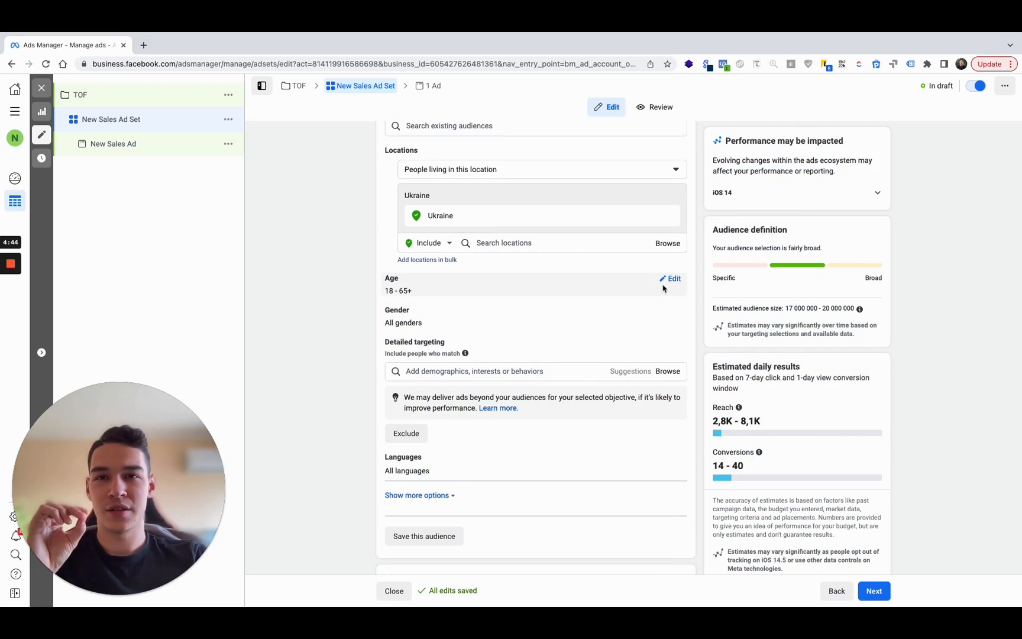
left_click(670, 278)
left_click(467, 294)
scroll(486, 379, "up", 3)
scroll(485, 378, "up", 3)
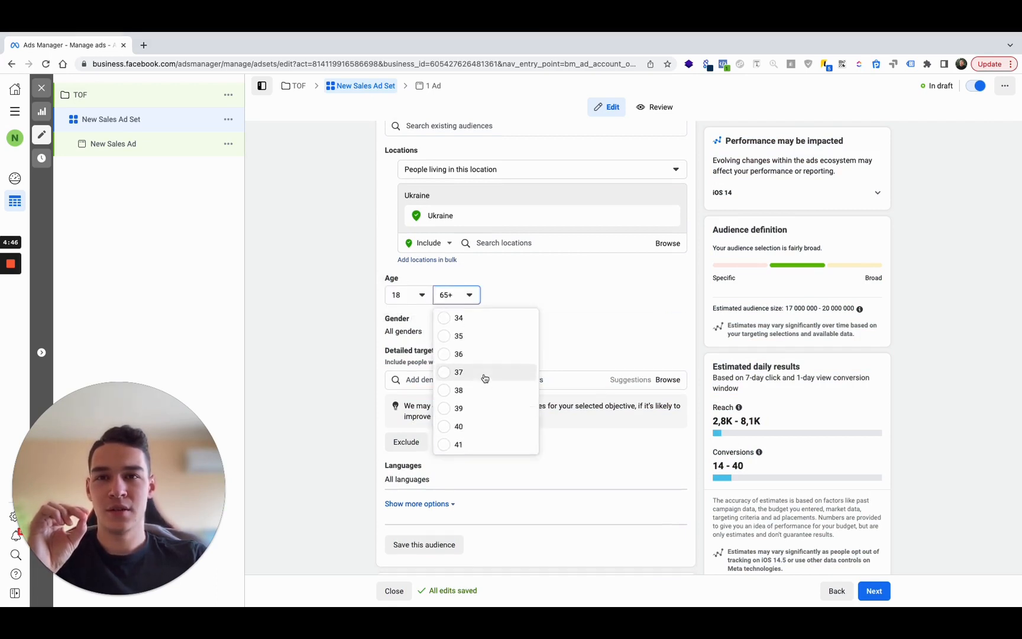
left_click(467, 387)
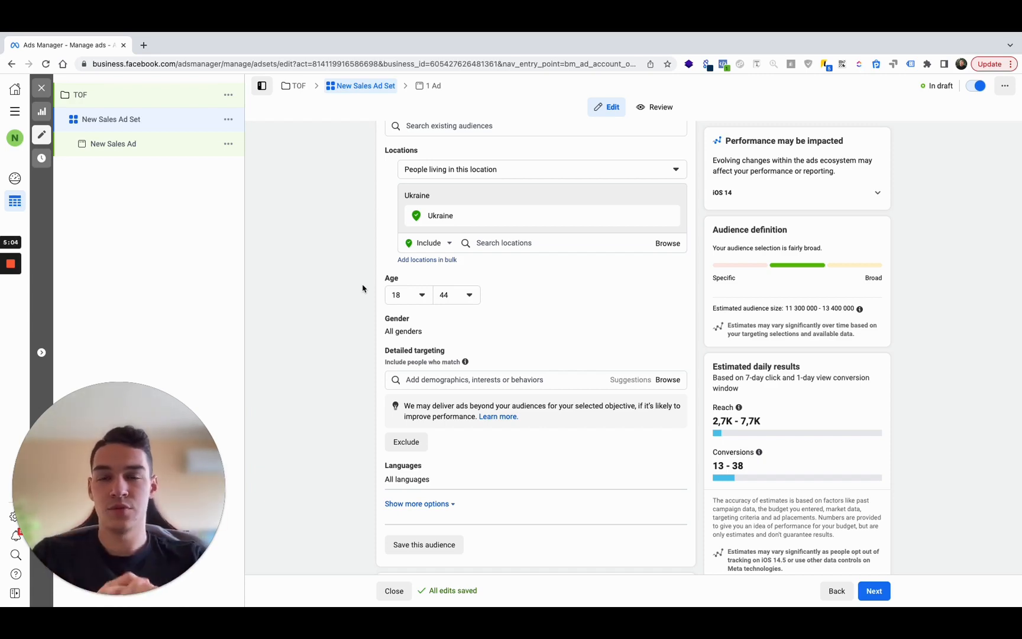
Step: Change the audience's gender targeting to Women
scroll(626, 290, "down", 1)
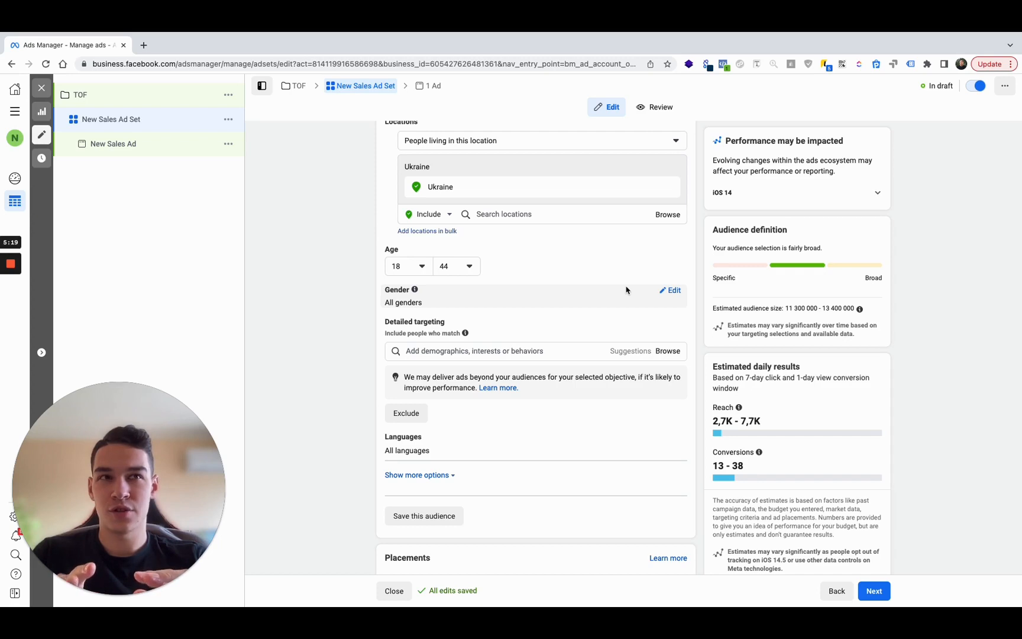
scroll(627, 290, "down", 1)
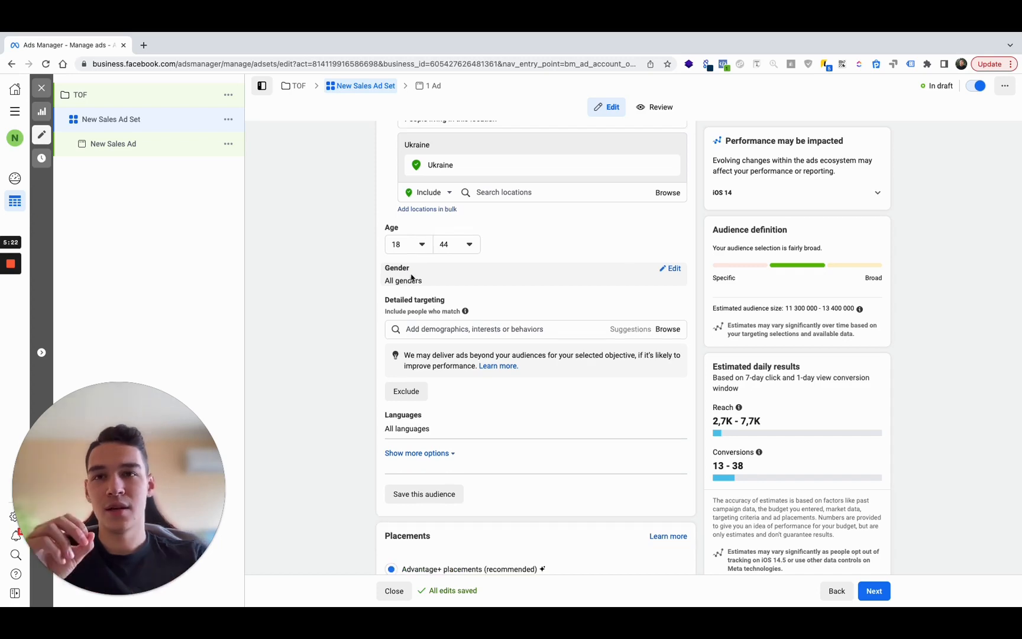
left_click(671, 269)
left_click(465, 281)
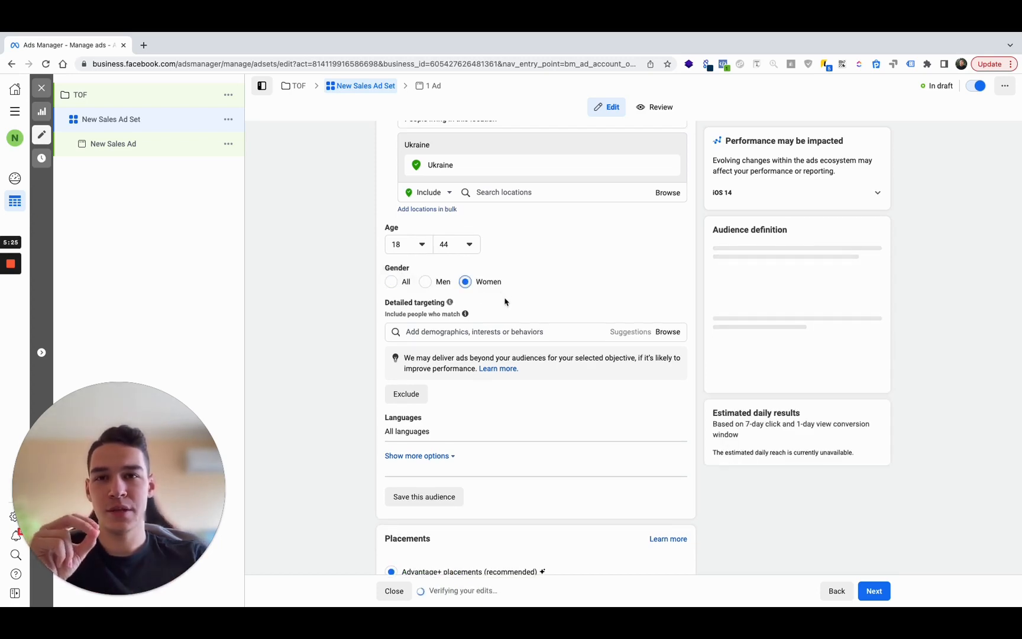
scroll(505, 302, "down", 1)
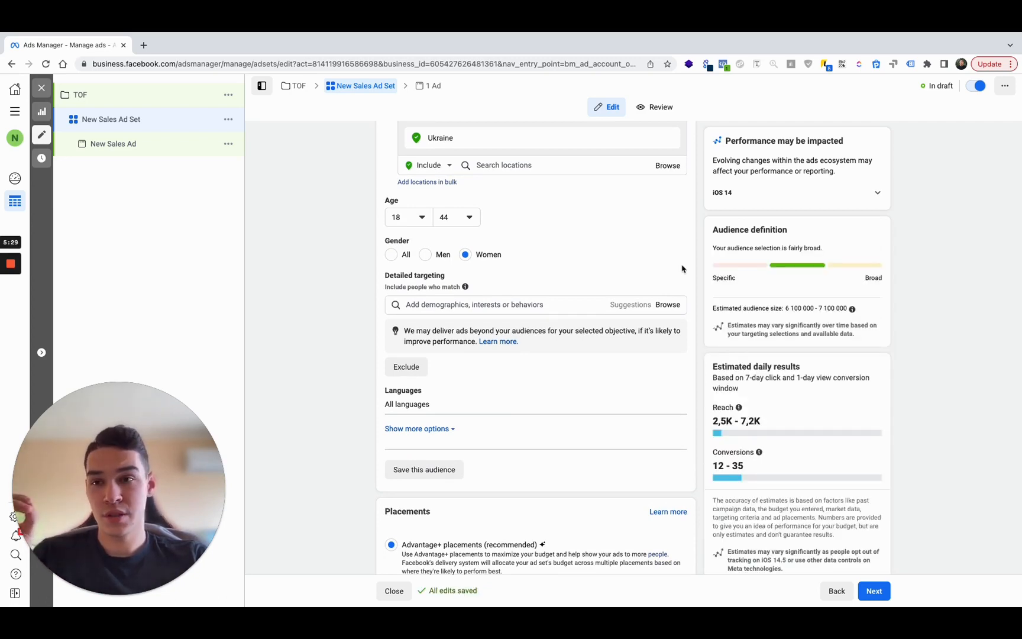
scroll(681, 270, "down", 2)
scroll(666, 284, "up", 1)
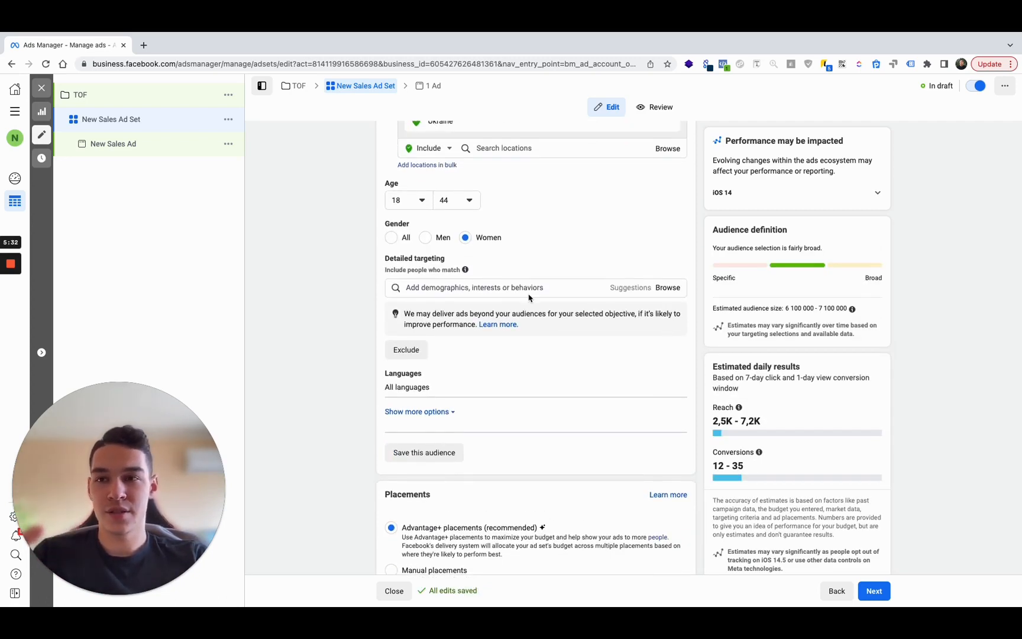
left_click(502, 288)
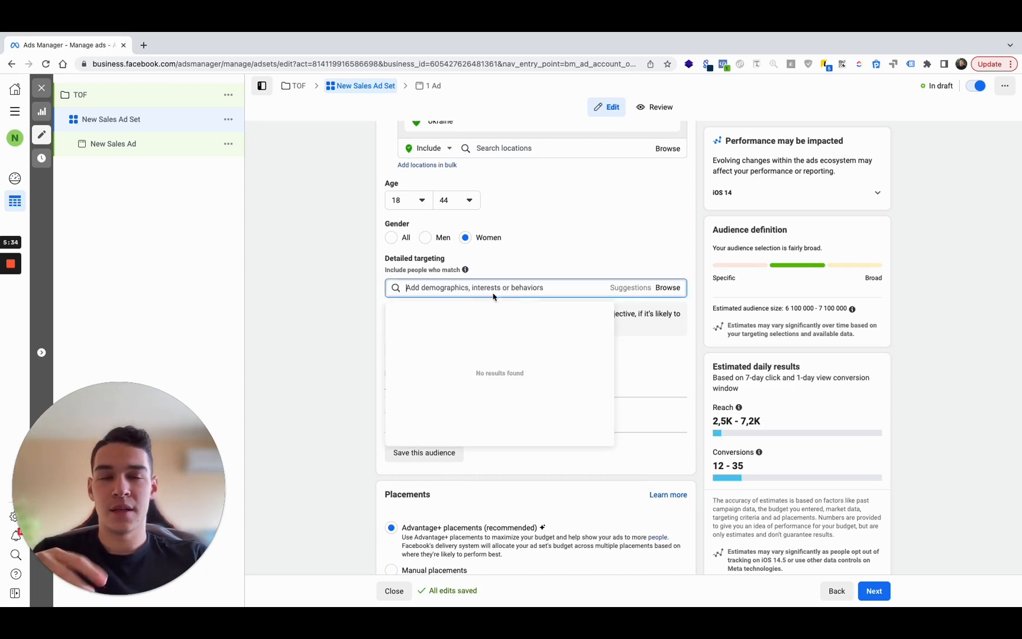
scroll(494, 297, "up", 1)
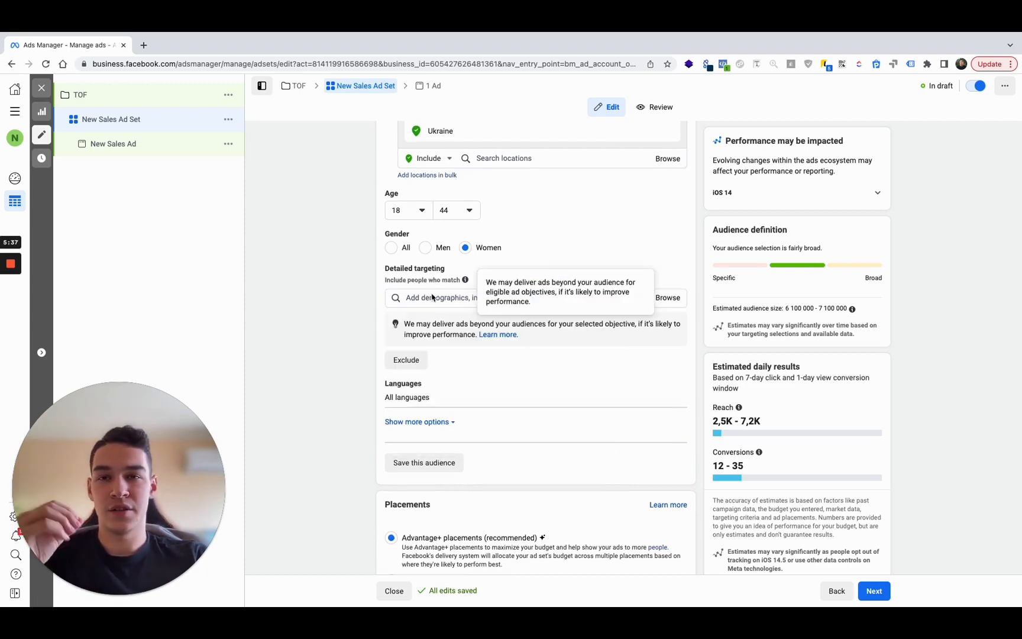
left_click(432, 297)
left_click(327, 289)
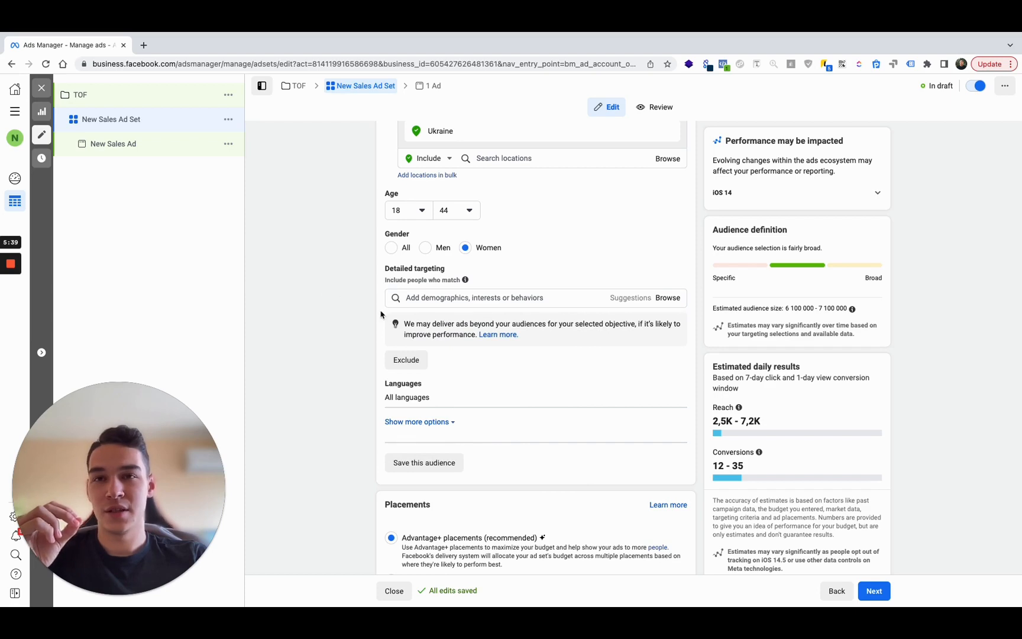
Step: Search detailed targeting for "travel" and add the Frequent Travelers behavior to the audience
left_click(422, 303)
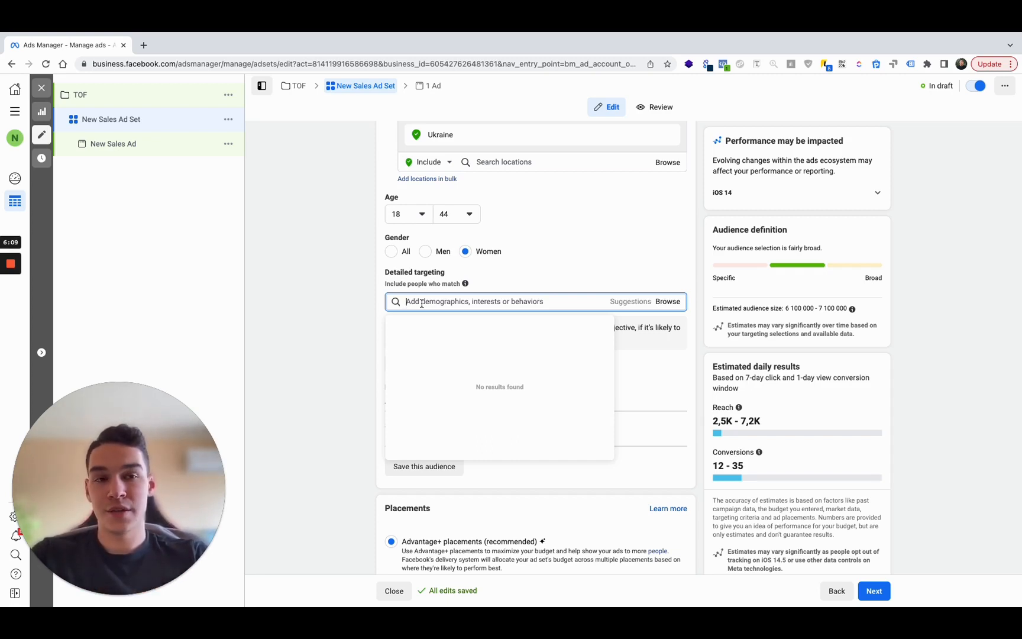
type("tra")
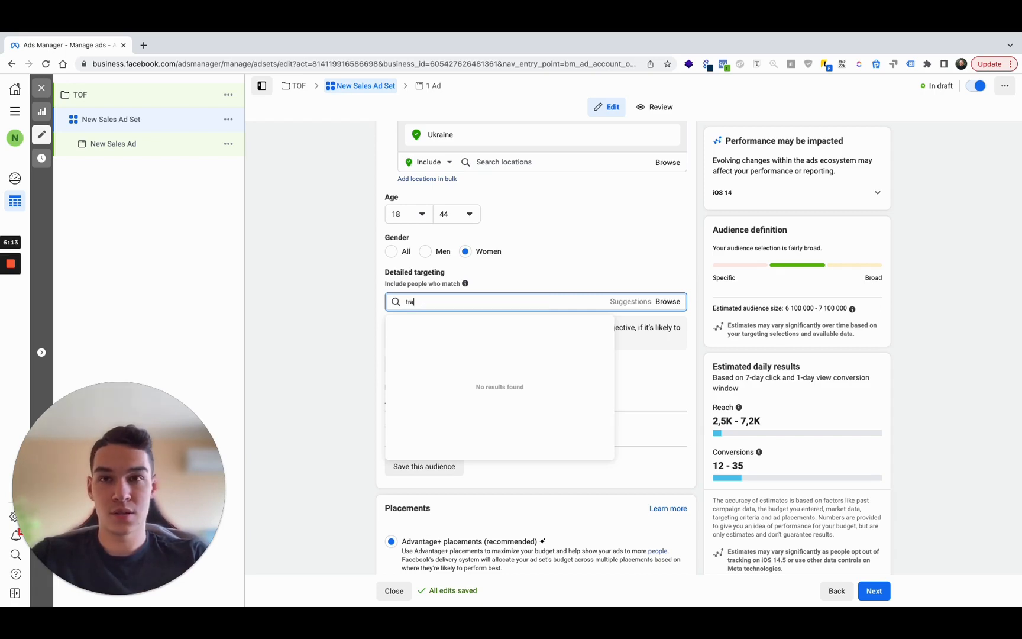
type("vel")
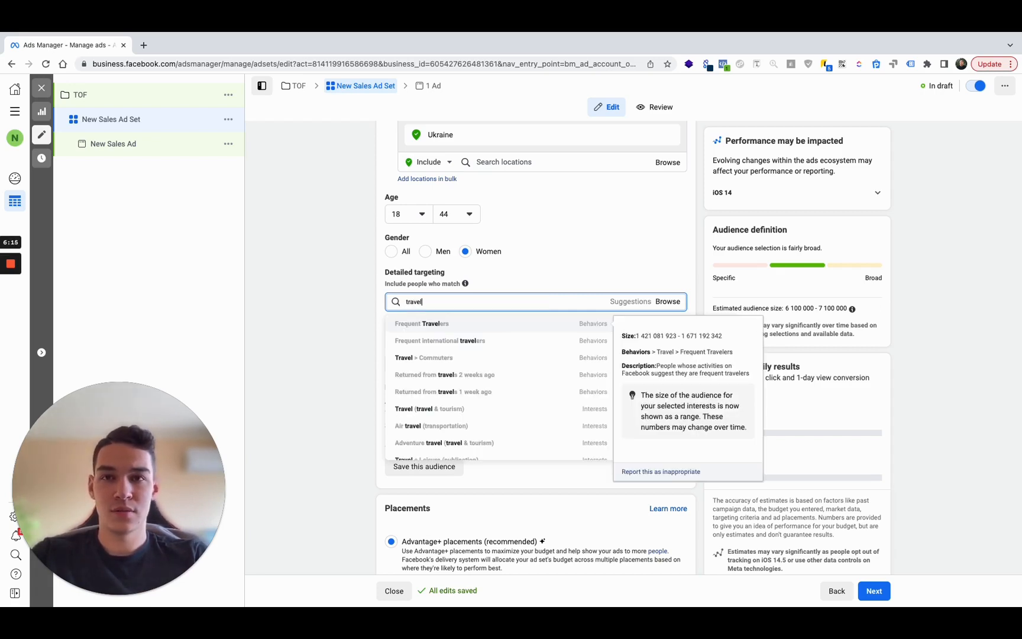
left_click(429, 325)
double_click(421, 321)
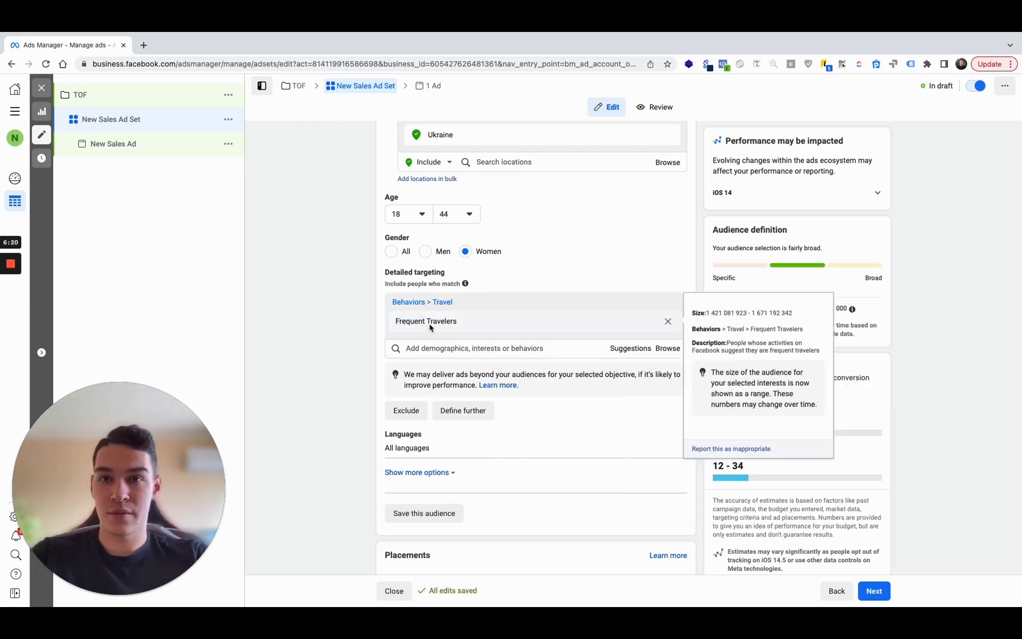
double_click(429, 326)
left_click(492, 259)
scroll(592, 334, "down", 1)
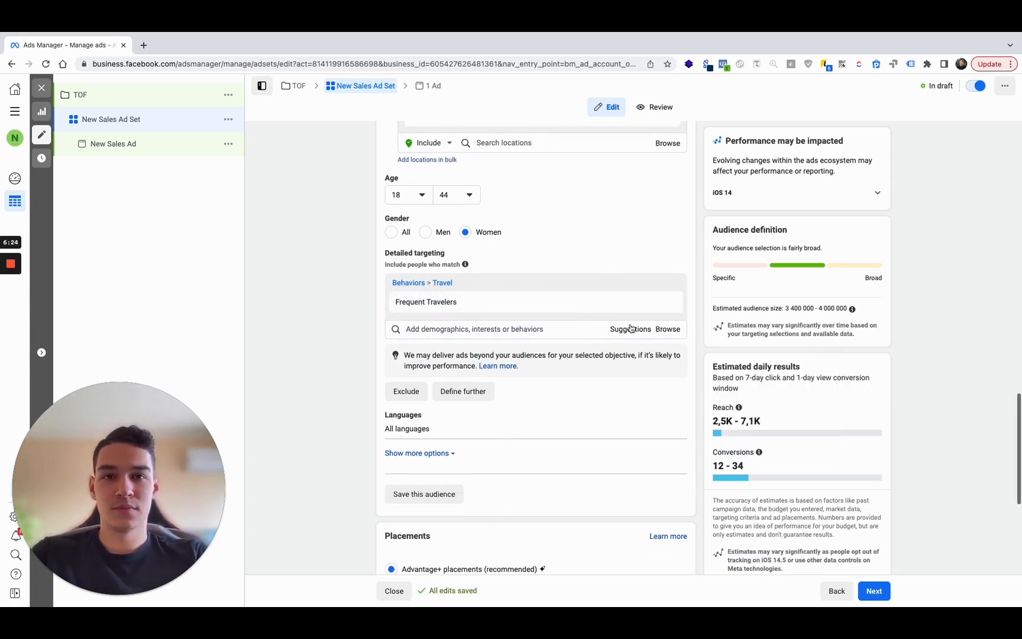
Step: Add the suggested Frequent international travelers behavior to the audience's detailed targeting
left_click(631, 328)
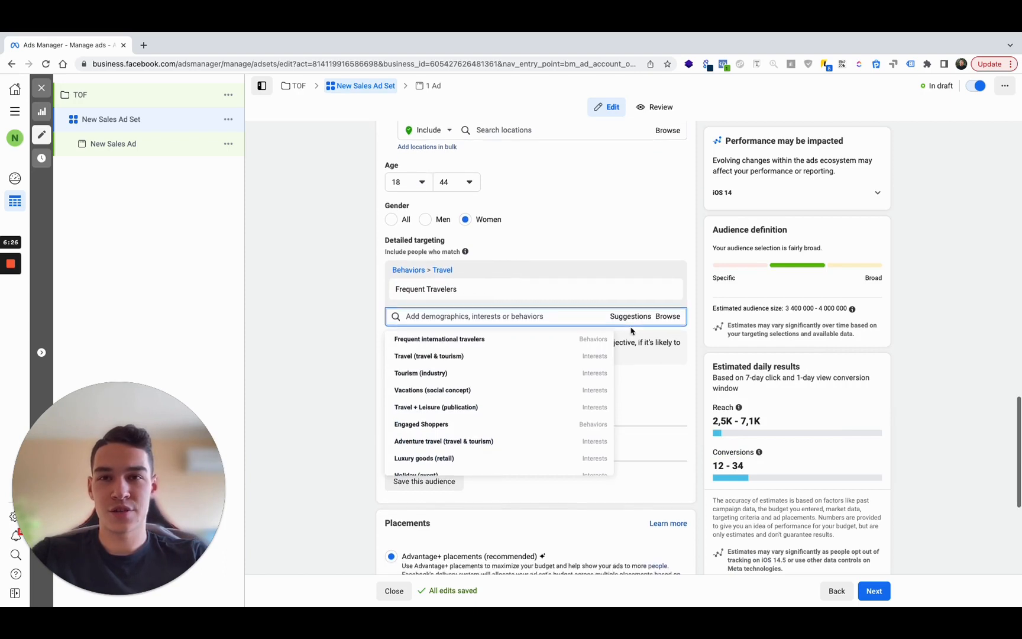
left_click(439, 341)
left_click_drag(406, 293, 489, 298)
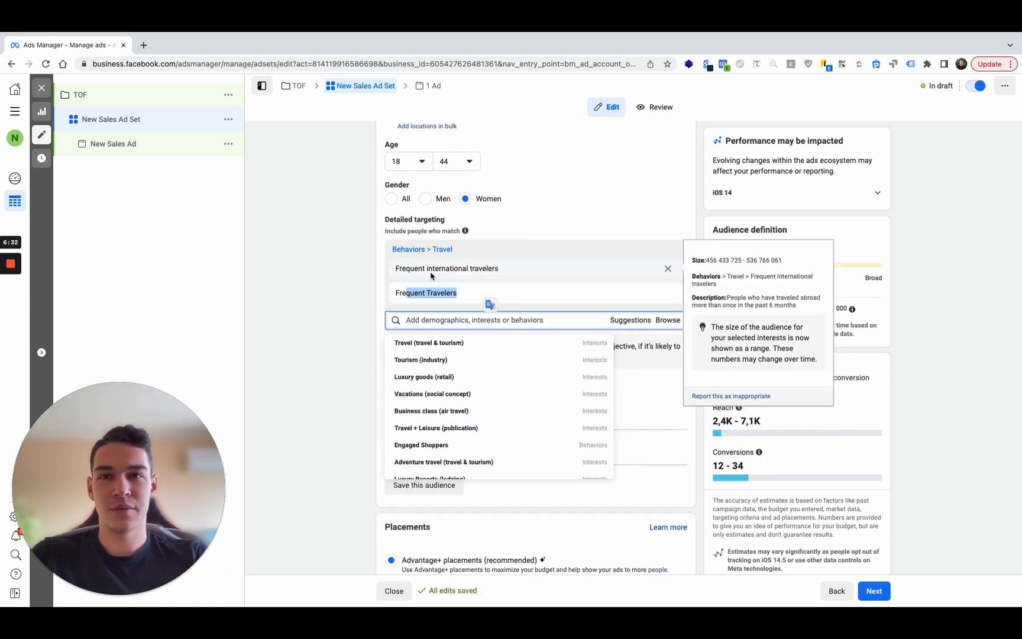
left_click_drag(426, 270, 488, 270)
left_click(505, 270)
scroll(565, 288, "down", 1)
scroll(564, 288, "down", 1)
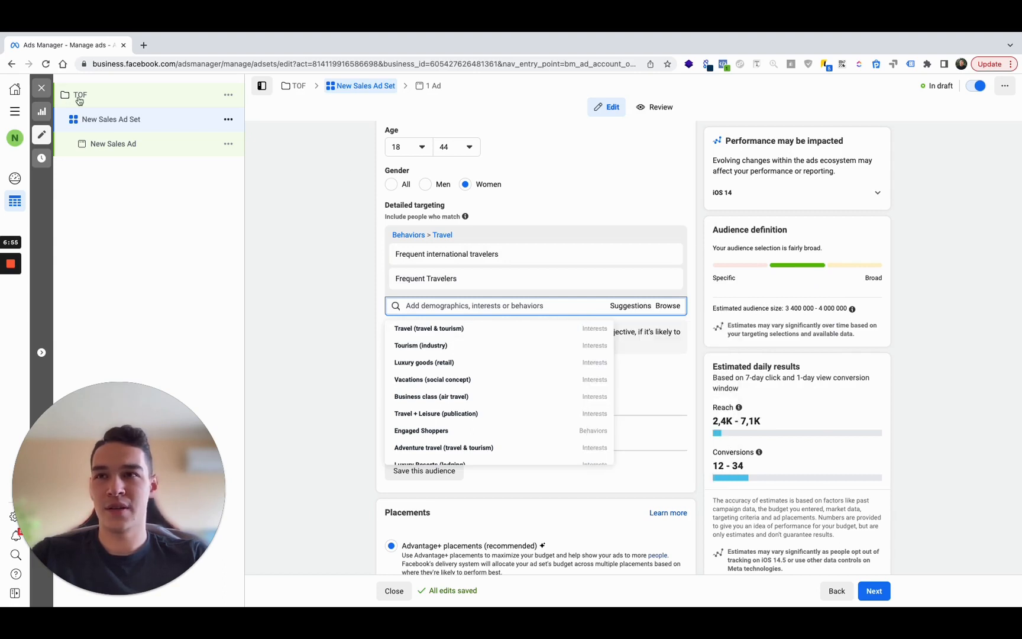
left_click(228, 119)
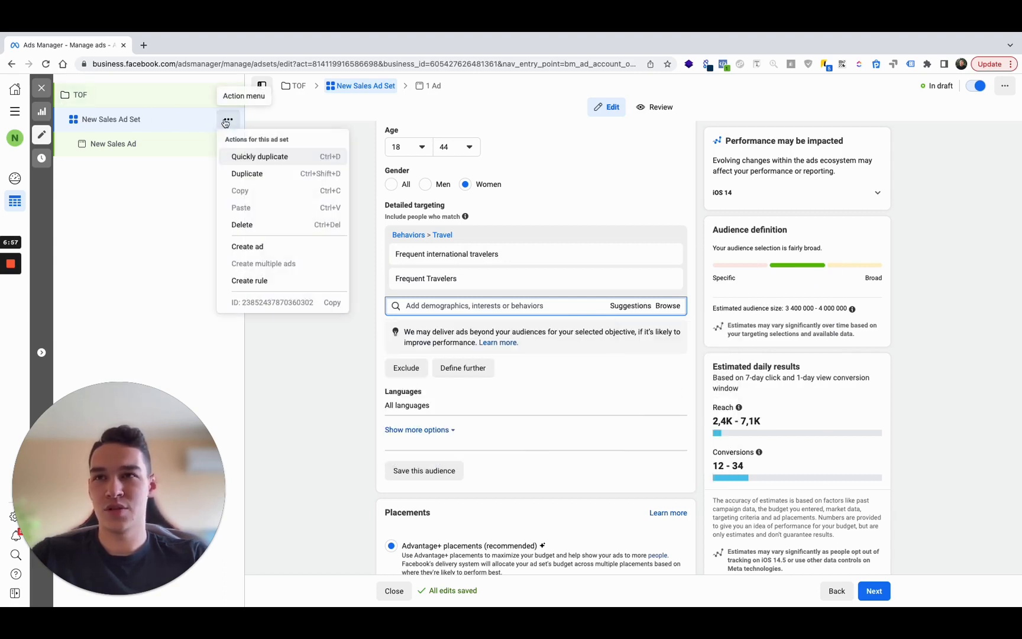
left_click(183, 205)
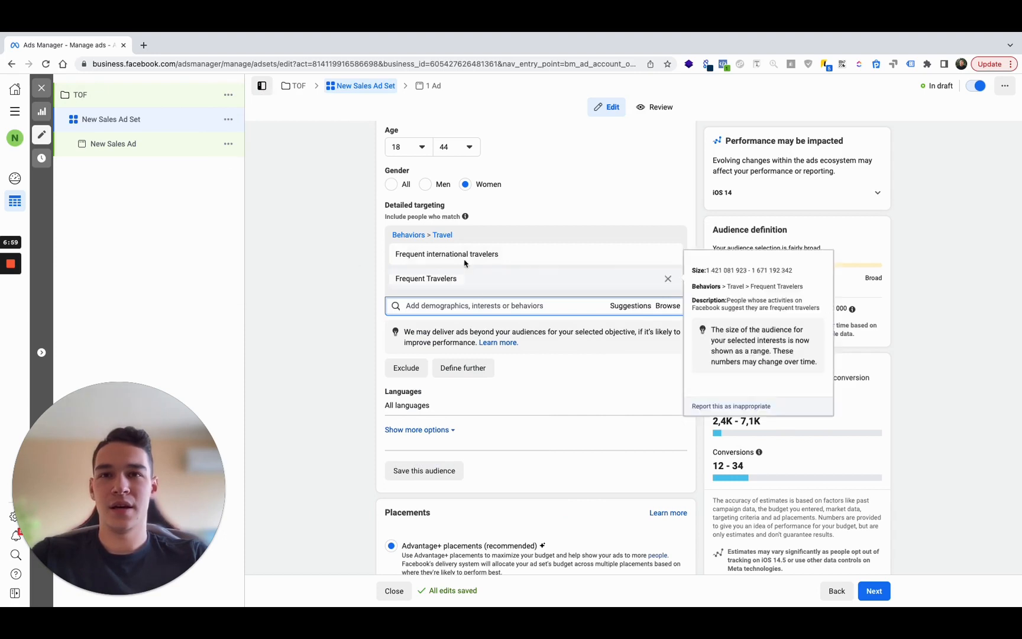
Step: Show the additional audience options and set the audience's language to English (All)
scroll(570, 327, "down", 1)
scroll(572, 355, "down", 2)
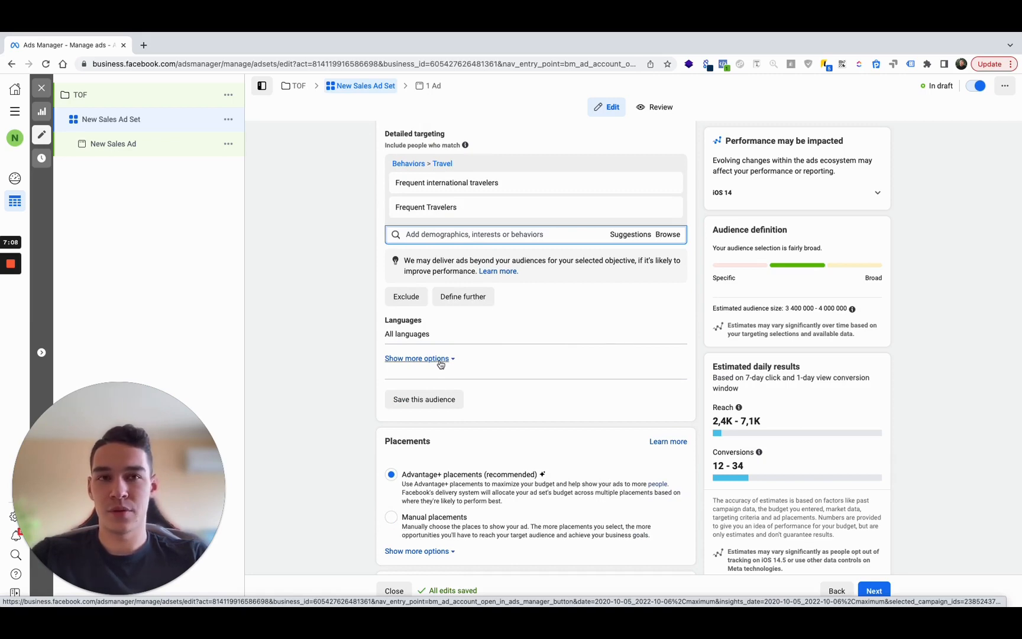
left_click(441, 359)
scroll(648, 355, "down", 5)
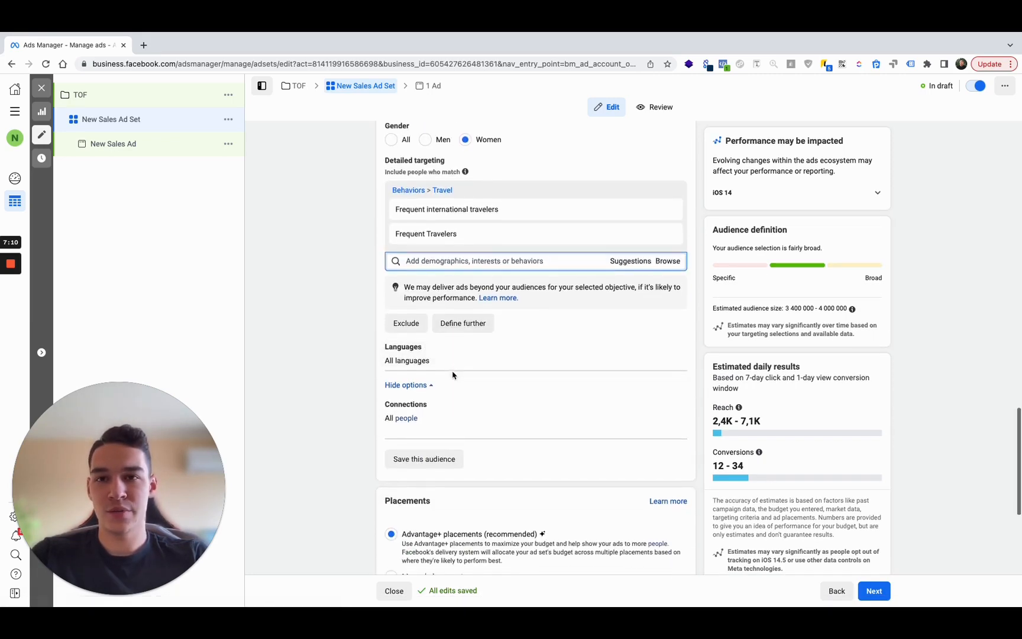
left_click(670, 348)
left_click(468, 368)
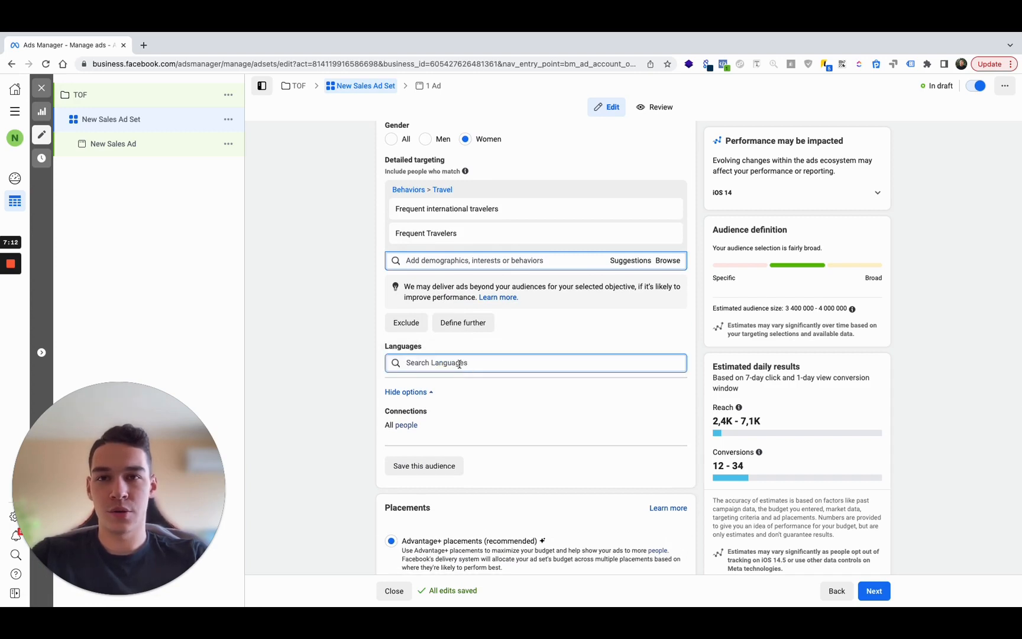
scroll(605, 333, "down", 2)
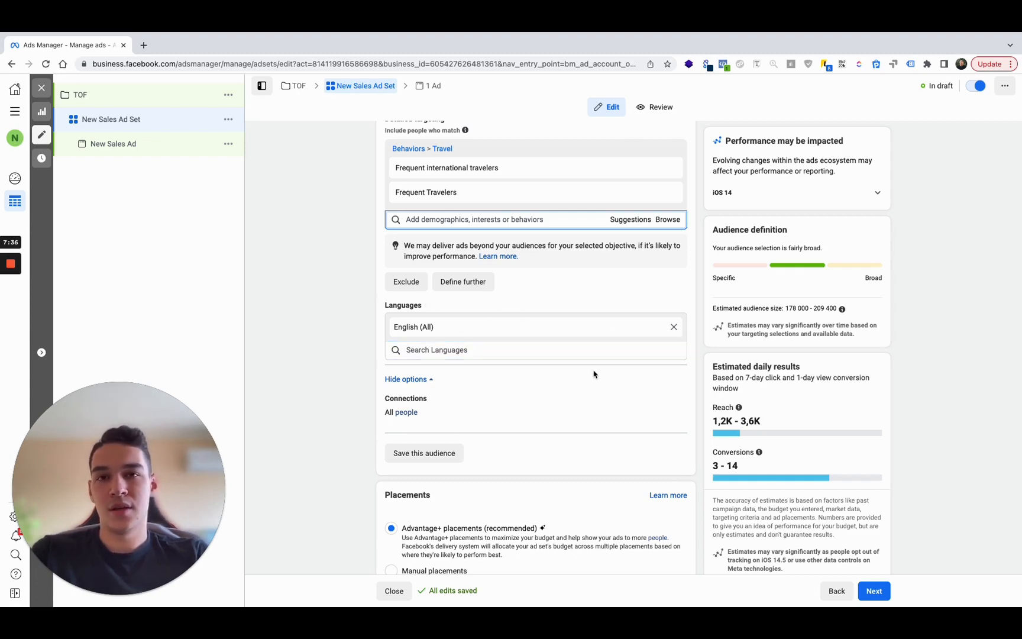
left_click_drag(394, 326, 458, 327)
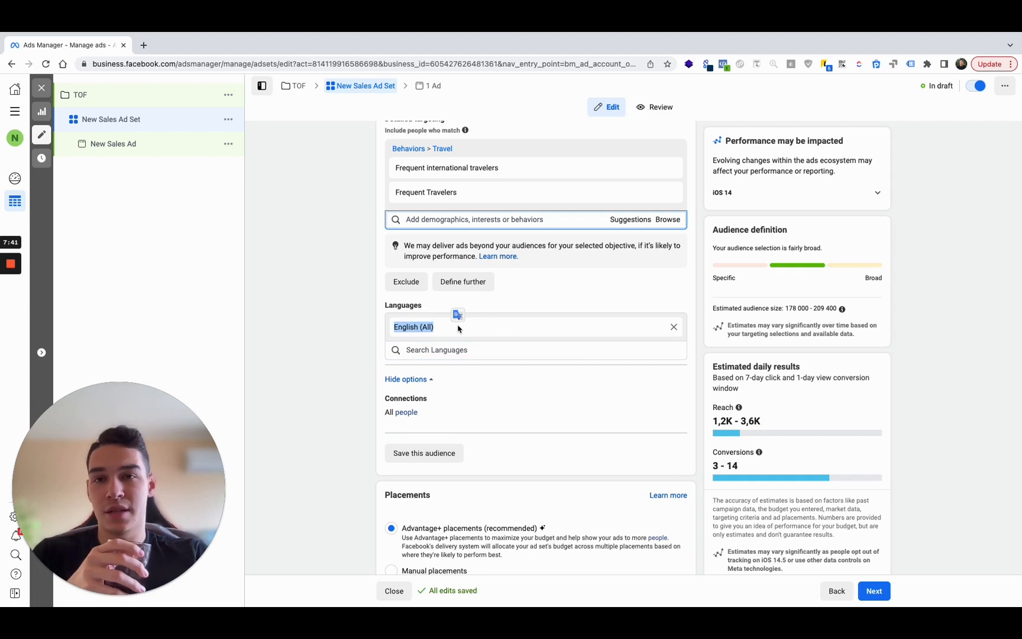
mouse_move(12, 307)
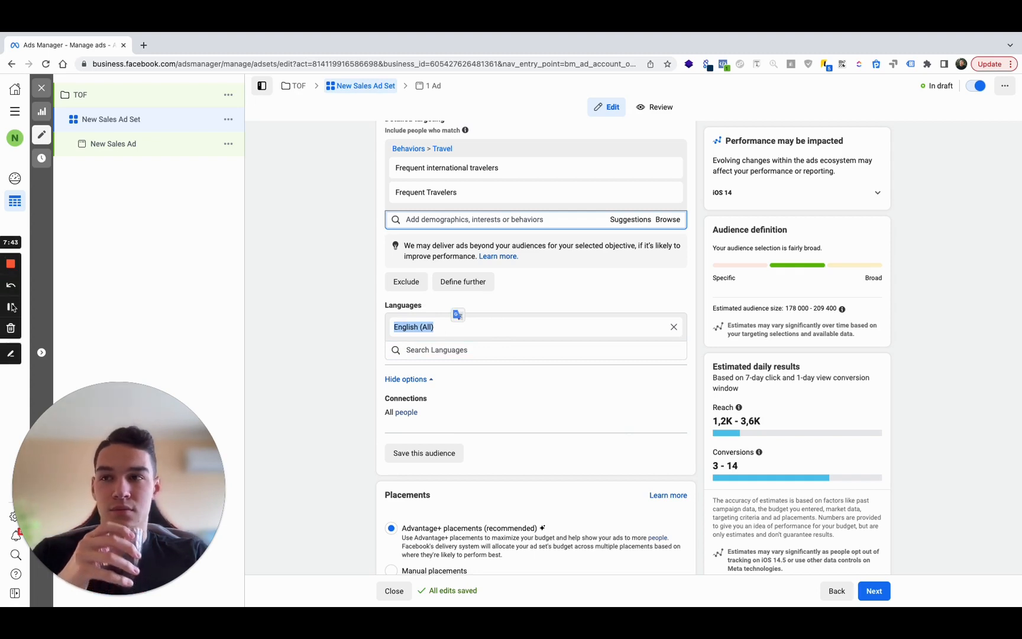
Step: Examine the additional placement options, including the brand safety settings, and collapse them again
scroll(473, 261, "down", 3)
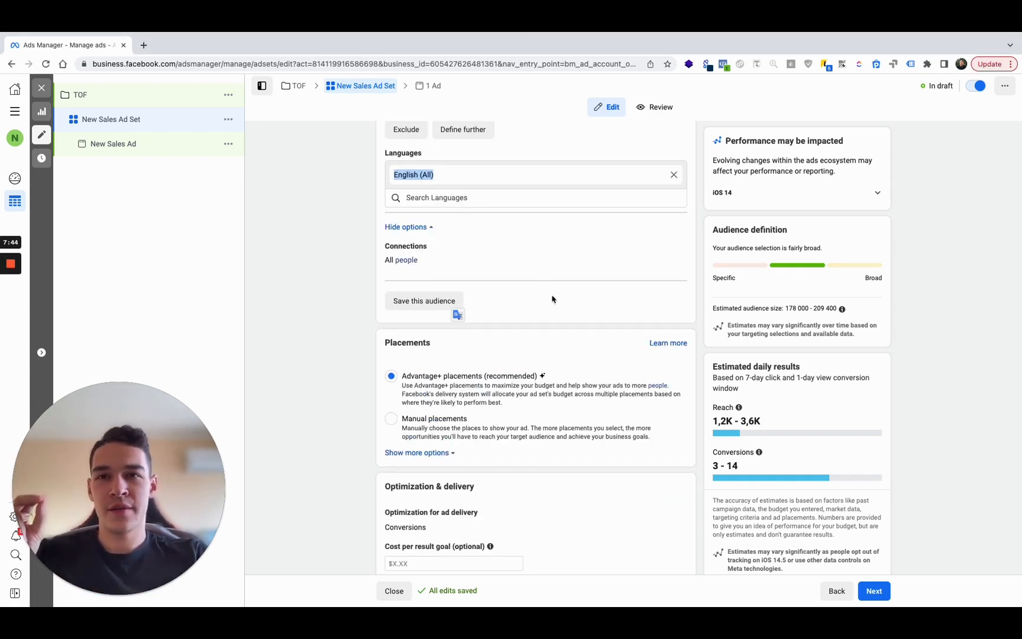
scroll(552, 299, "down", 2)
scroll(553, 319, "down", 1)
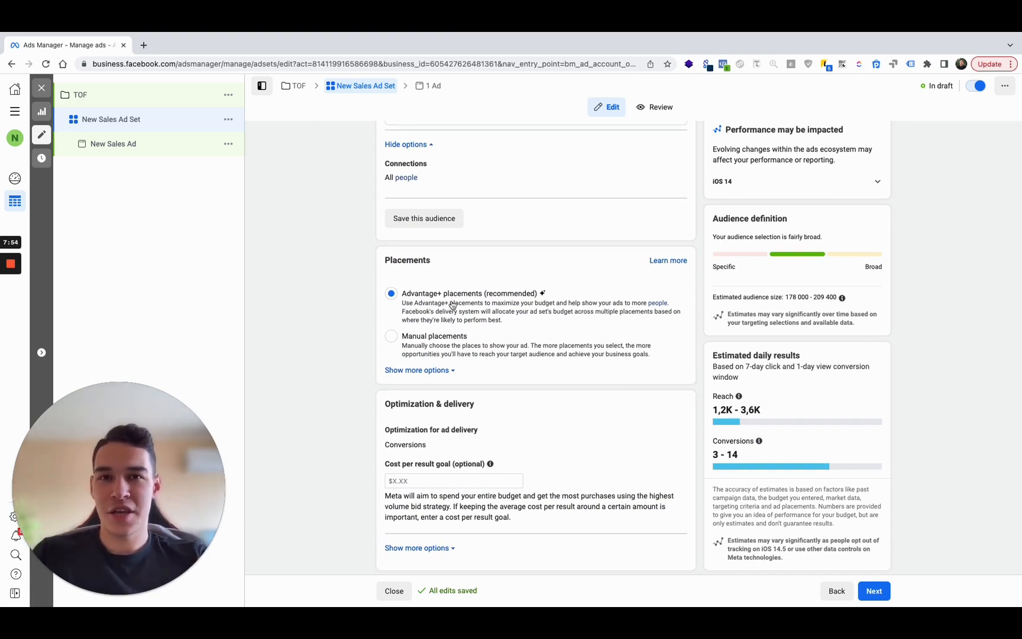
left_click(438, 371)
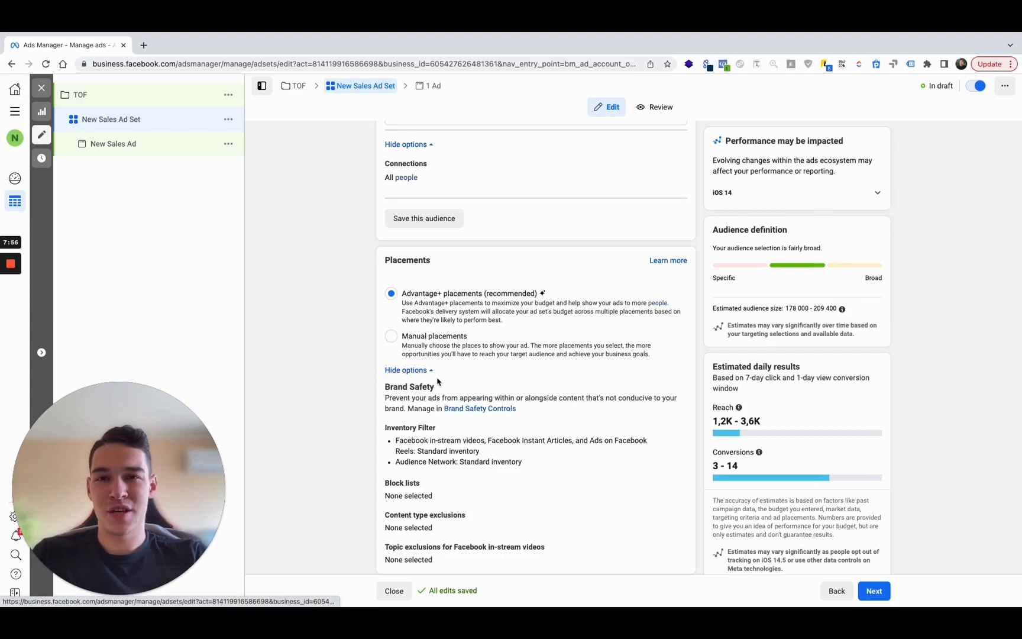
left_click(436, 376)
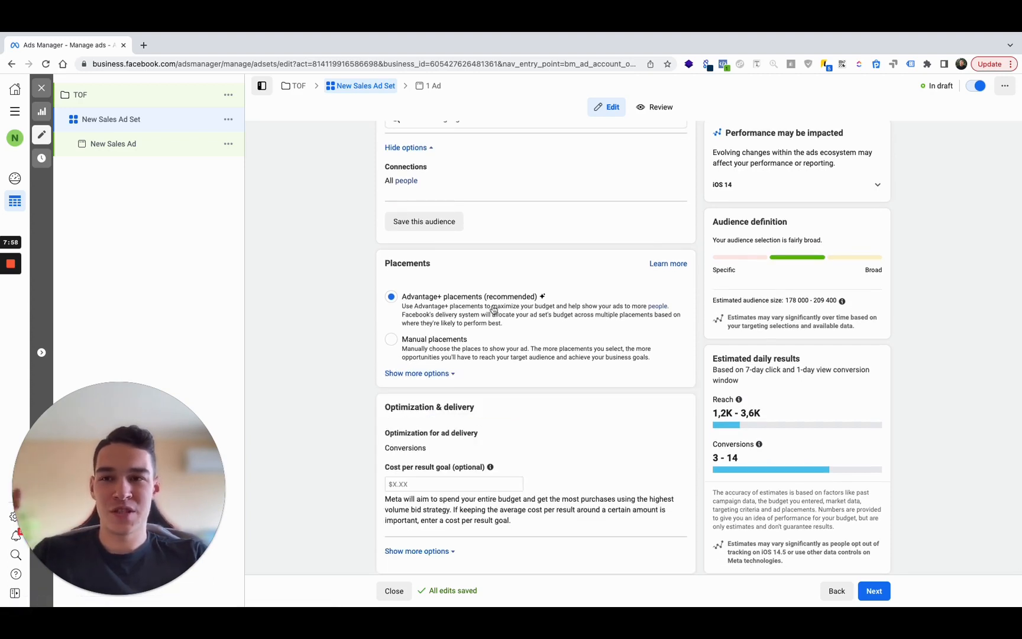
Step: Show the additional optimization and delivery options and set the optimization for ad delivery to Landing Page Views
left_click(420, 550)
scroll(456, 364, "down", 2)
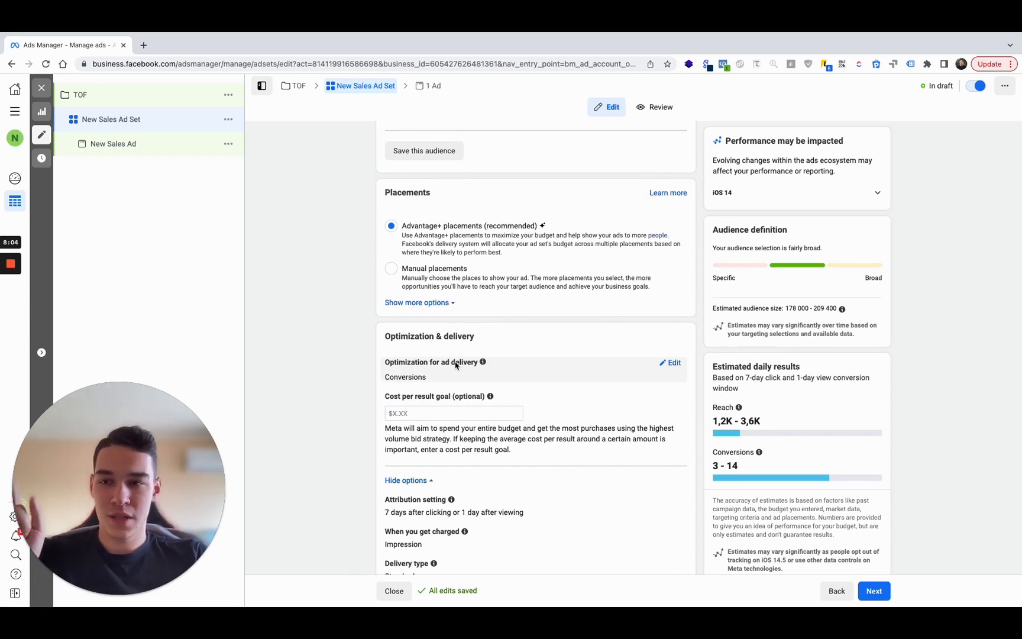
scroll(508, 334, "up", 20)
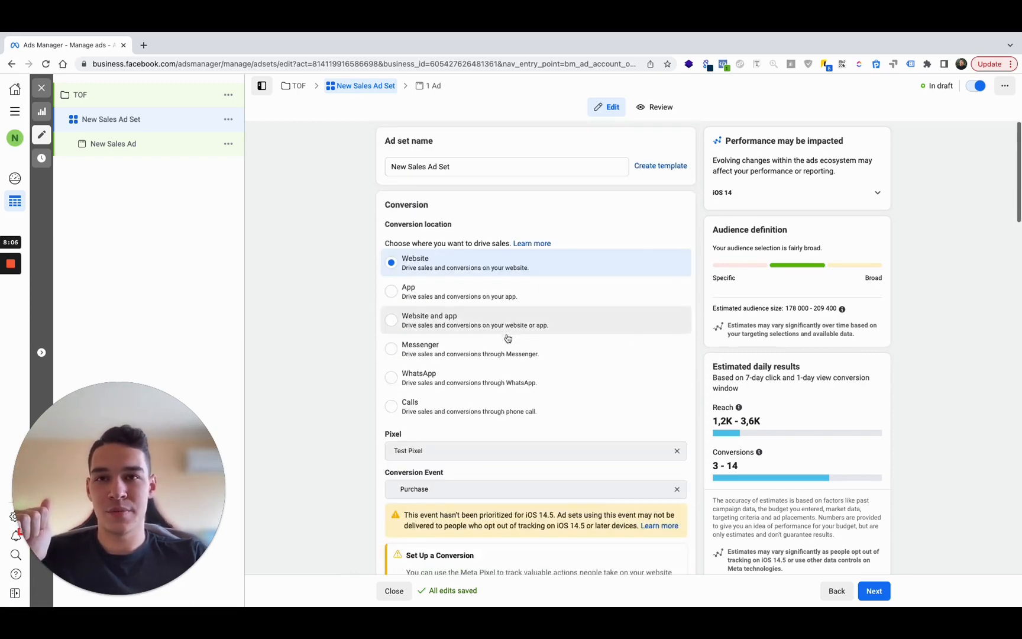
scroll(507, 506, "down", 8)
scroll(508, 507, "down", 10)
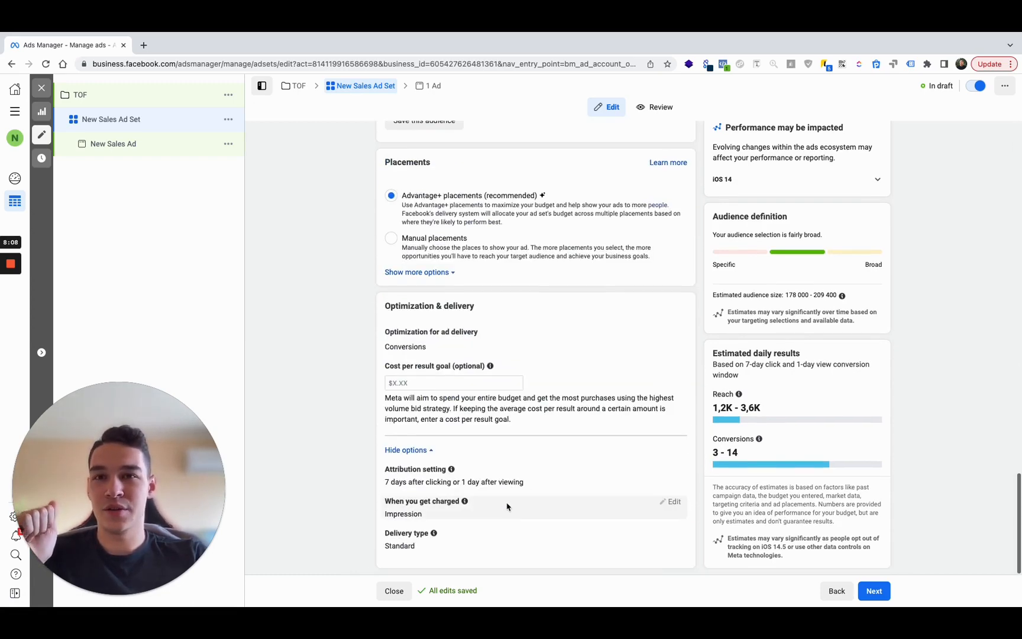
left_click(675, 333)
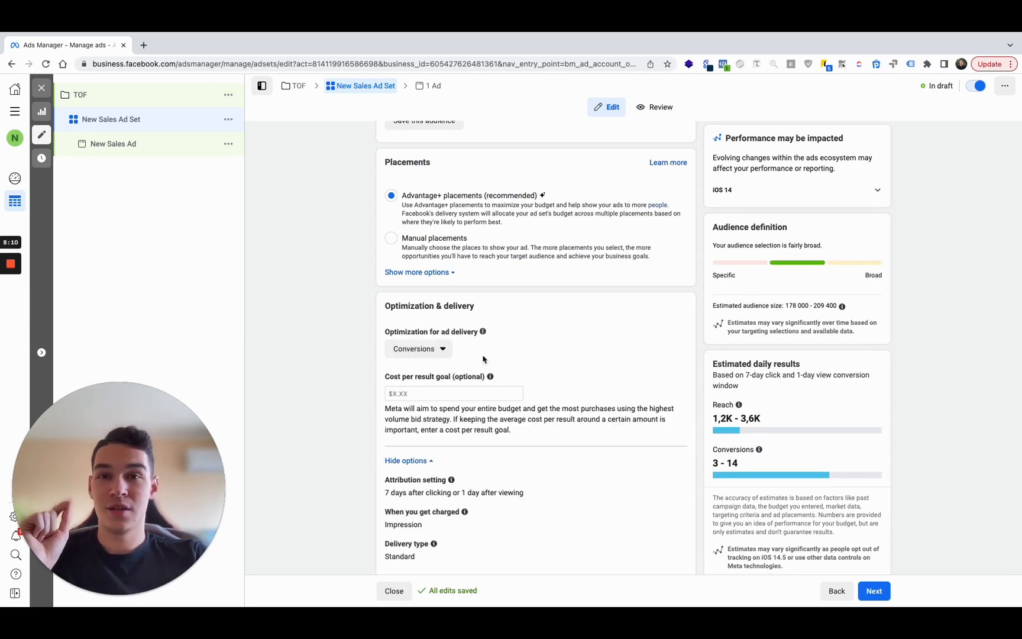
left_click(444, 350)
left_click(436, 410)
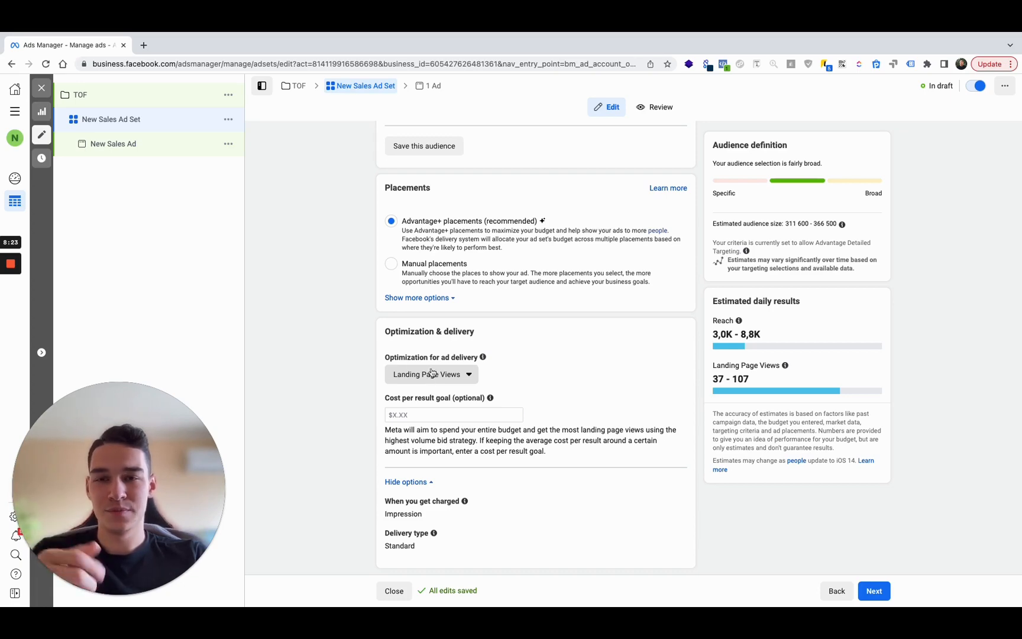
Step: Review the ad set's conversion, budget, audience and placement settings and the available choices for ad delivery optimization
scroll(449, 314, "up", 10)
scroll(449, 314, "up", 3)
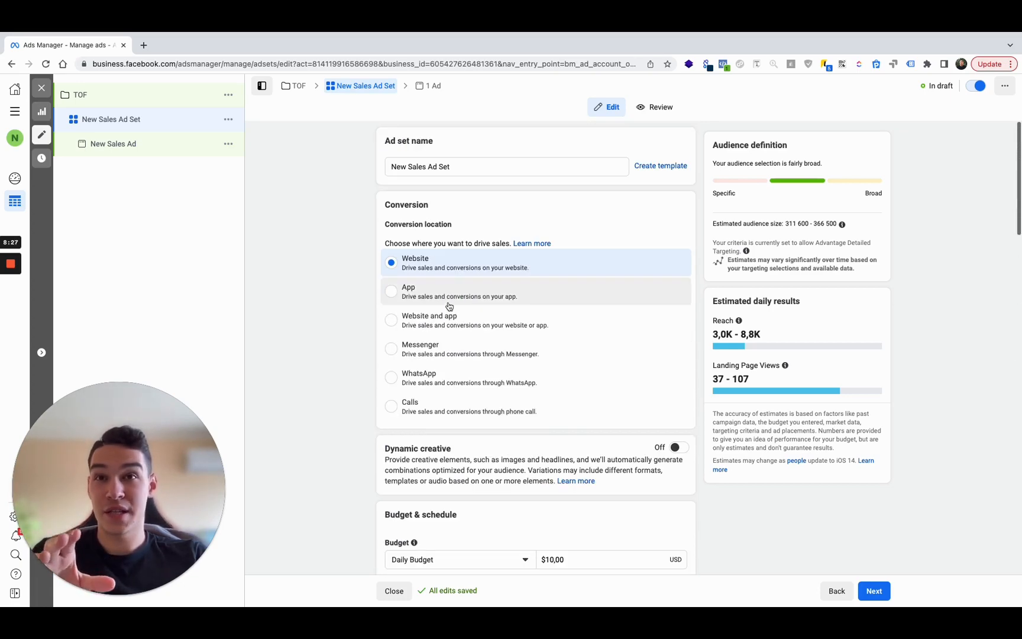
scroll(486, 415, "down", 9)
scroll(489, 417, "up", 10)
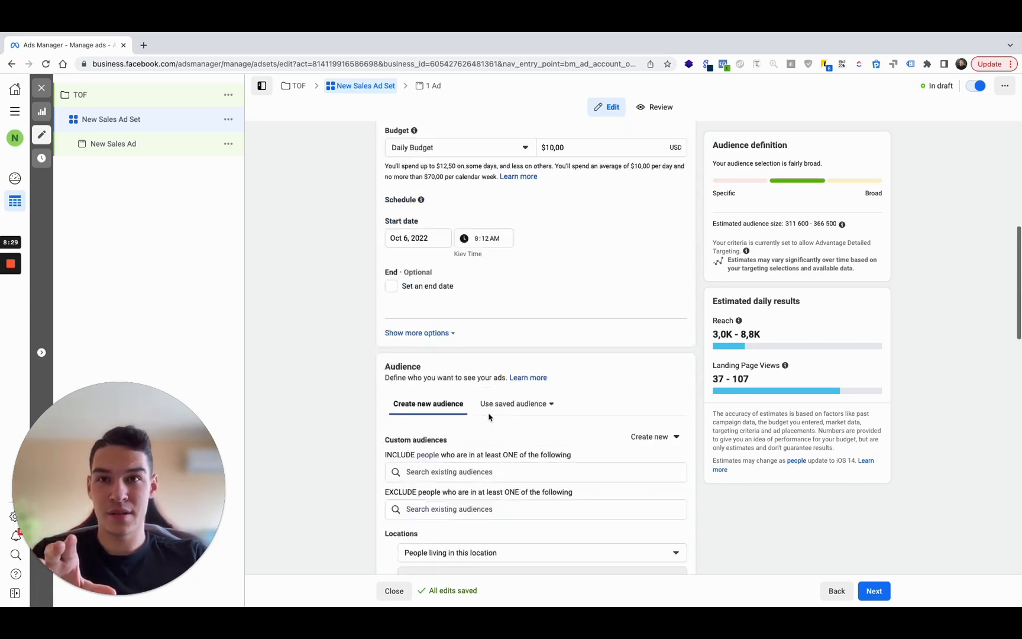
scroll(489, 418, "down", 10)
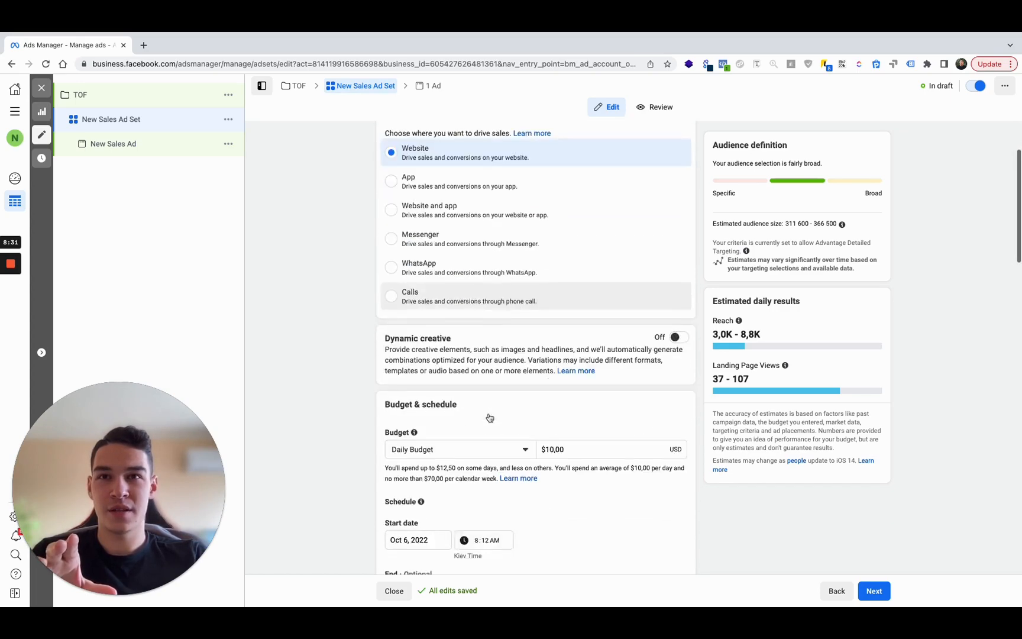
scroll(489, 418, "up", 5)
scroll(489, 417, "down", 10)
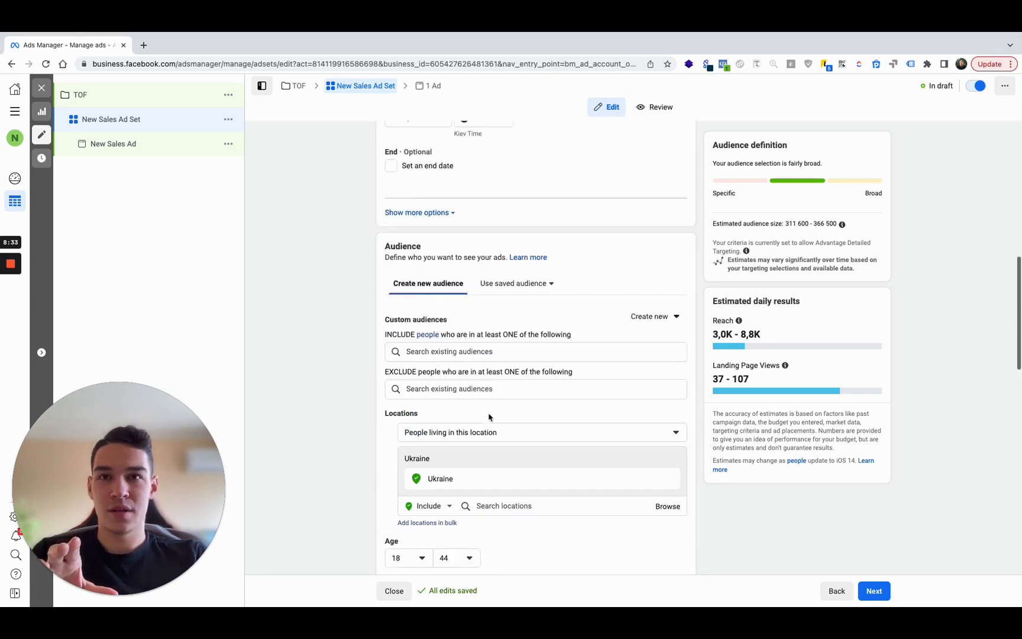
left_click(440, 375)
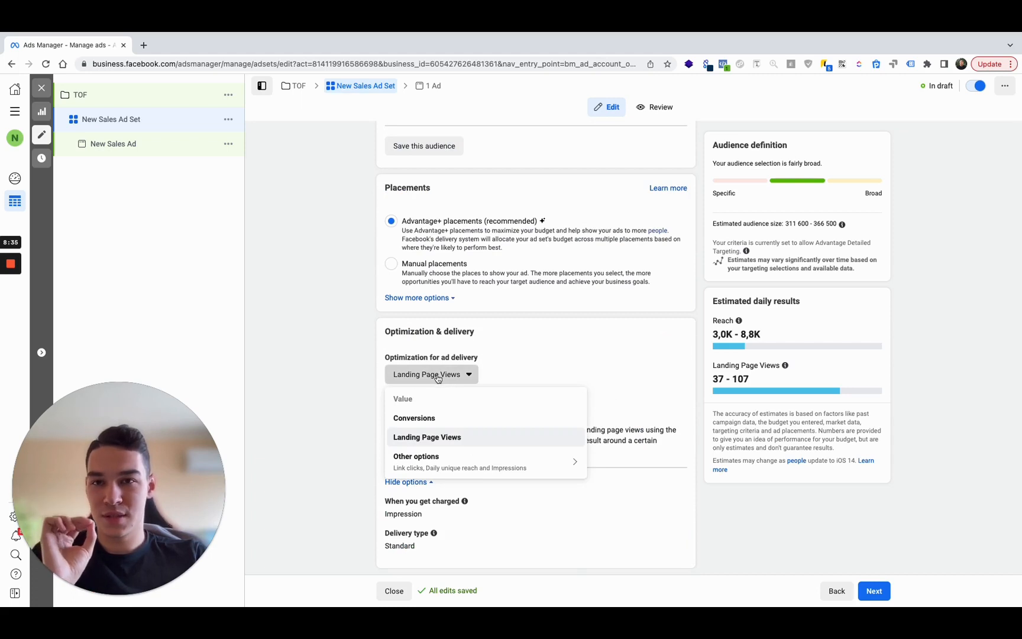
left_click(371, 440)
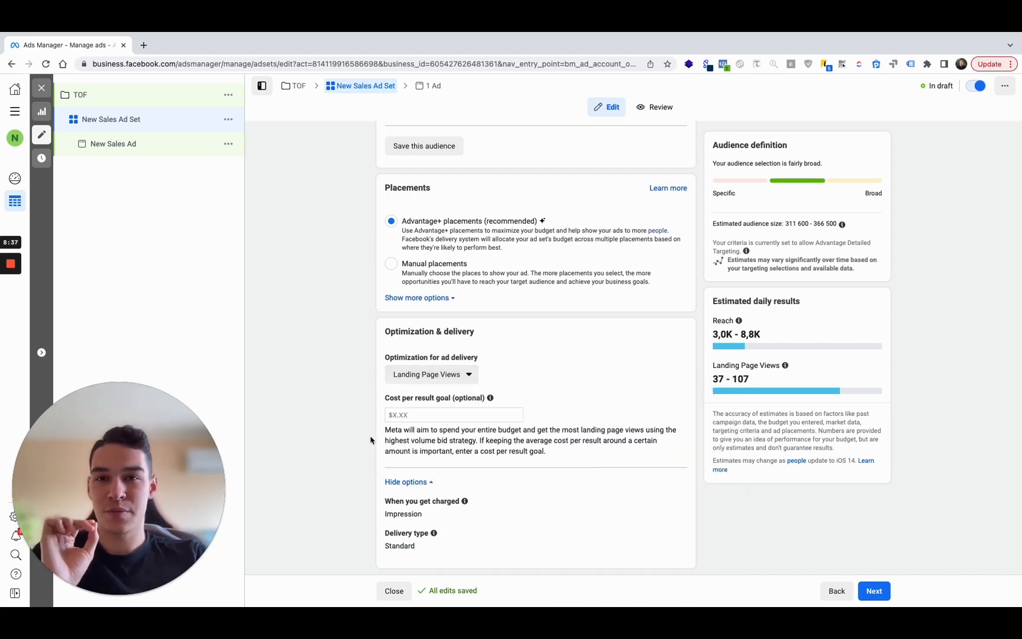
Step: Set the optimization for ad delivery to Conversions and examine the attribution setting
left_click(429, 381)
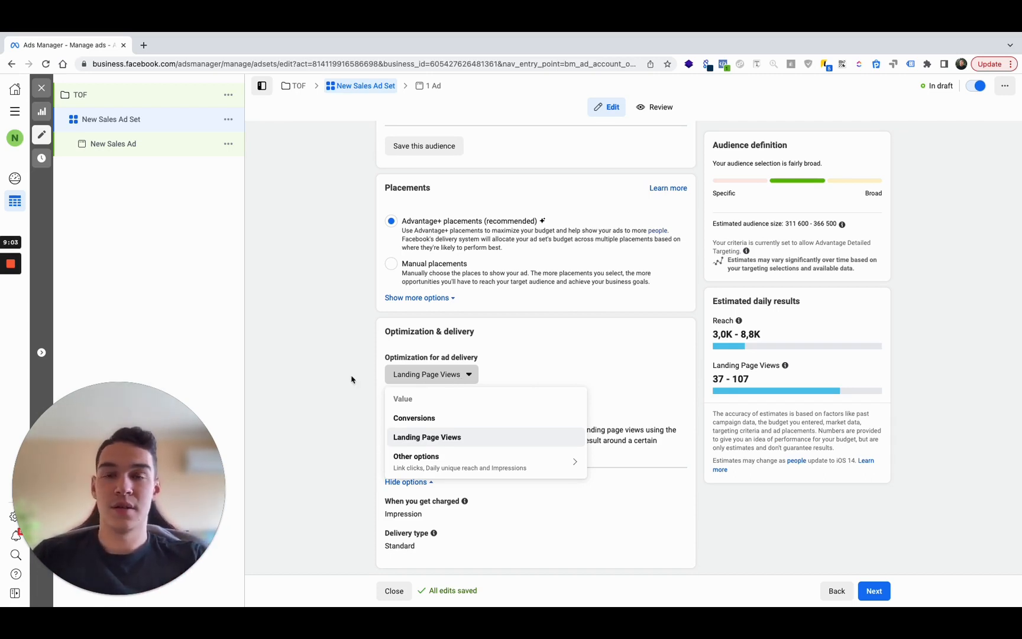
left_click(434, 418)
scroll(464, 379, "down", 1)
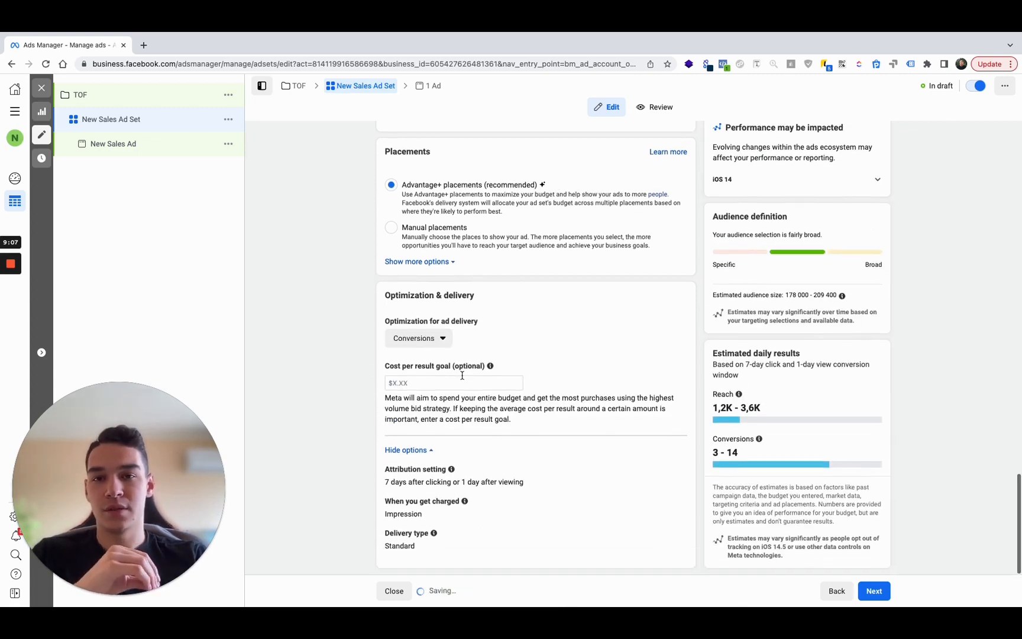
mouse_move(390, 475)
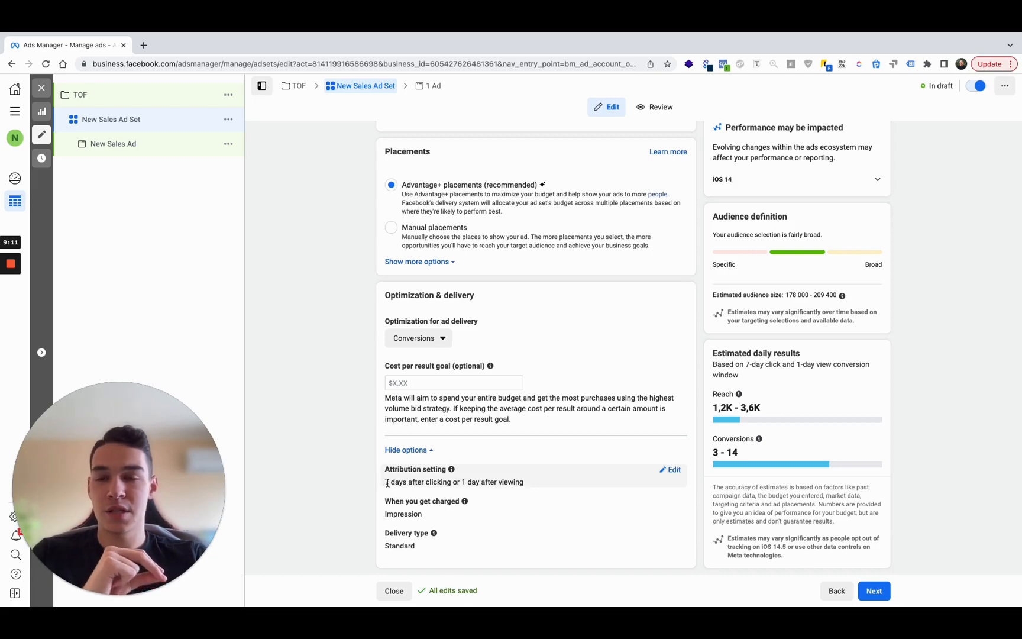
left_click_drag(388, 482, 508, 485)
double_click(507, 485)
triple_click(484, 484)
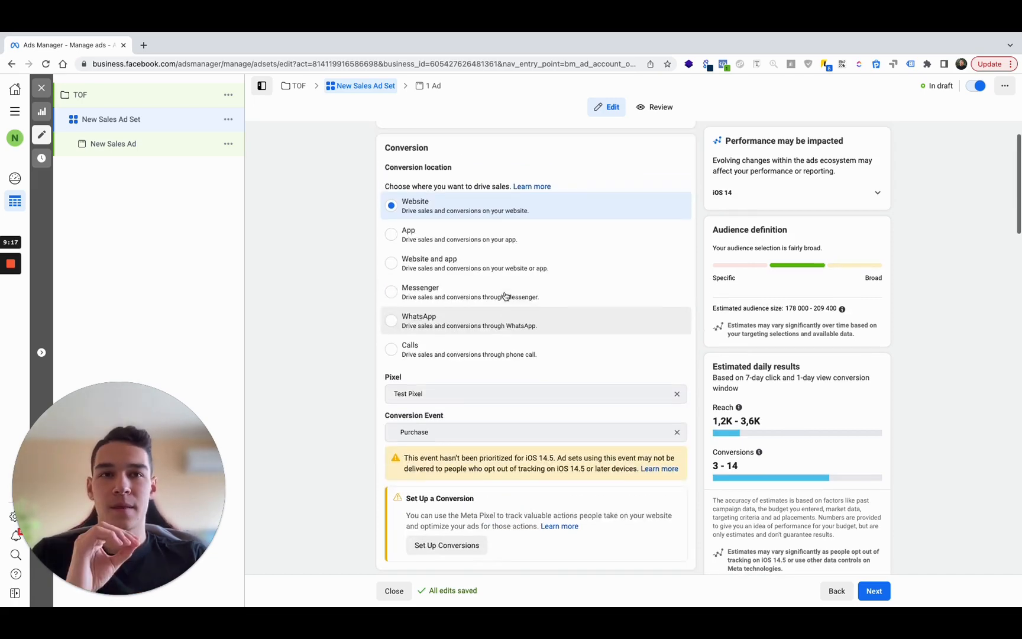
Step: Continue to the ad level and select hyggebox.shop as the ad's Instagram account
scroll(505, 292, "down", 5)
scroll(505, 293, "down", 3)
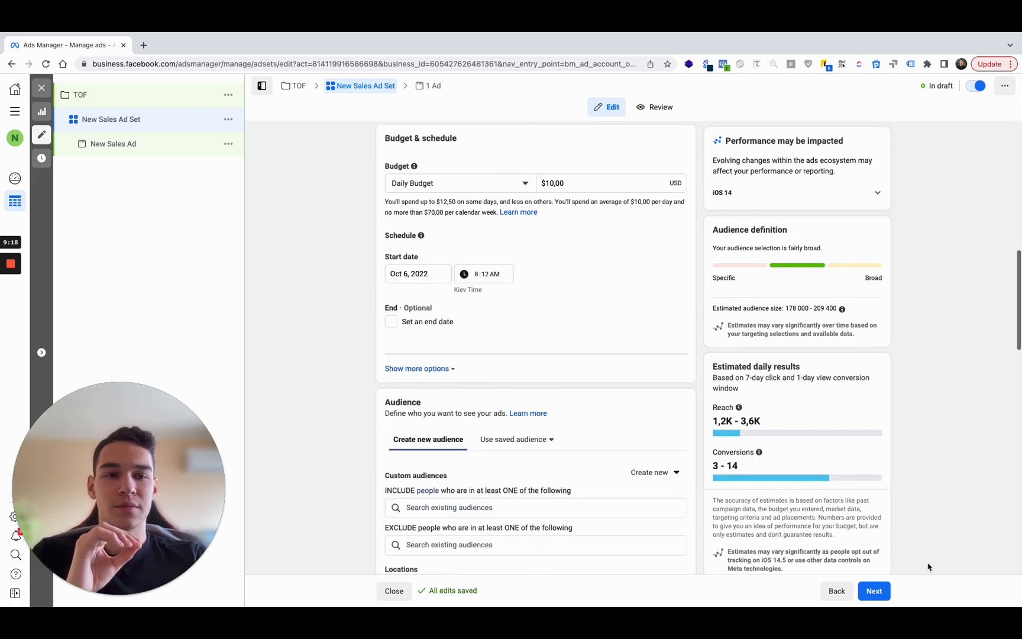
left_click(874, 590)
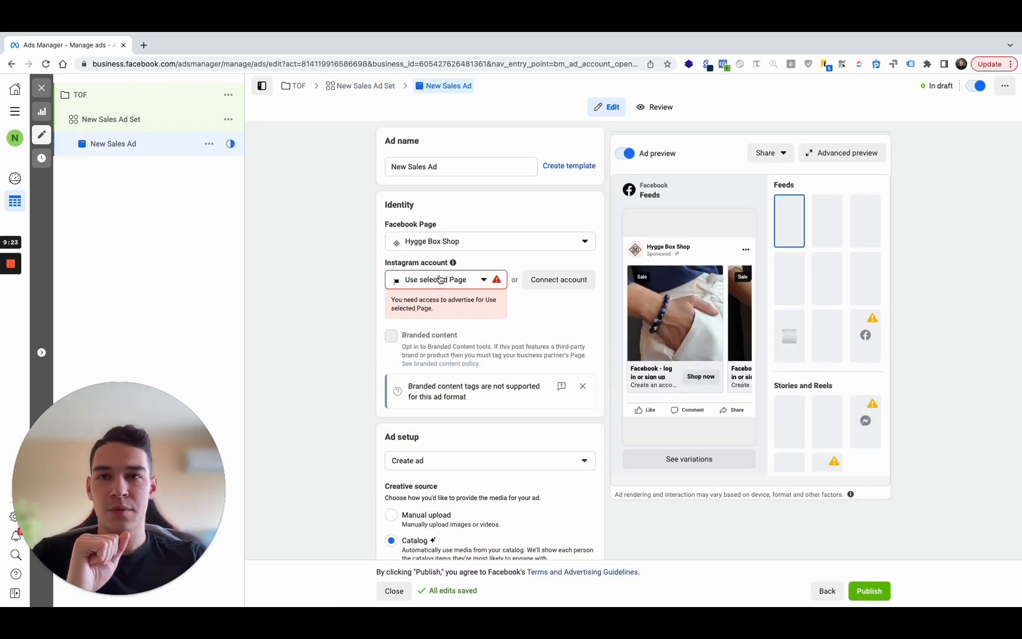
left_click(447, 279)
left_click(444, 244)
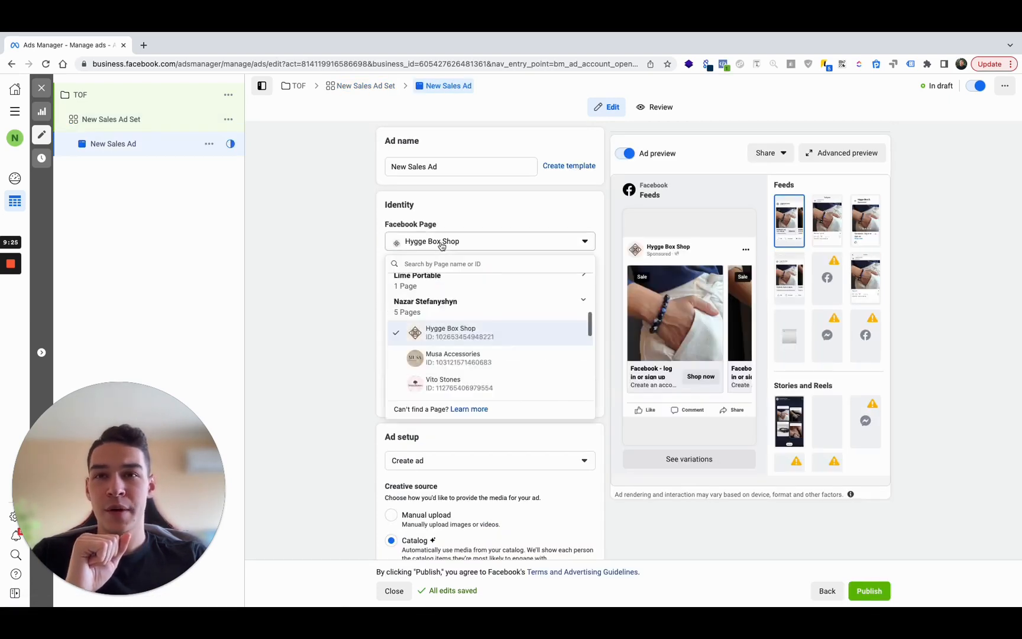
left_click(444, 243)
left_click(428, 279)
left_click(449, 324)
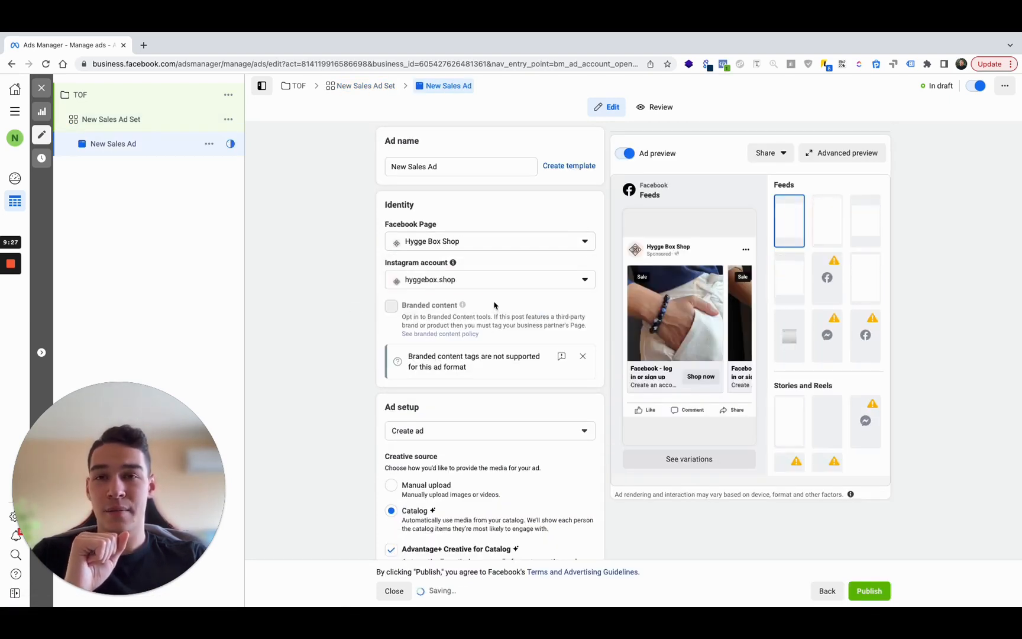
Step: Set the ad's creative source to Manual upload and check the ad setup choices, keeping Create ad
scroll(495, 301, "down", 1)
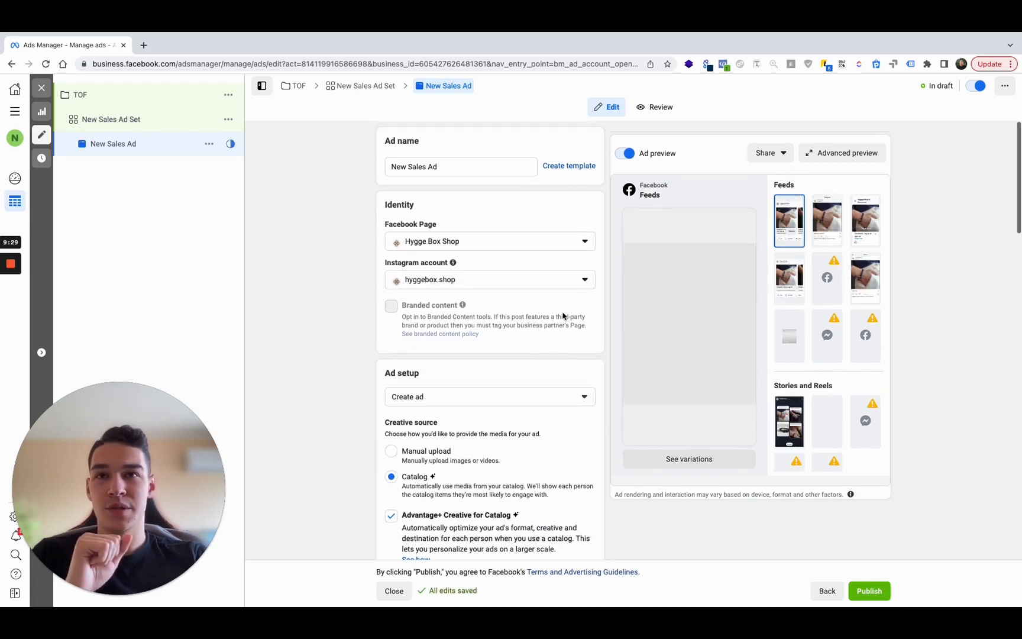
scroll(554, 330, "down", 3)
scroll(554, 330, "down", 2)
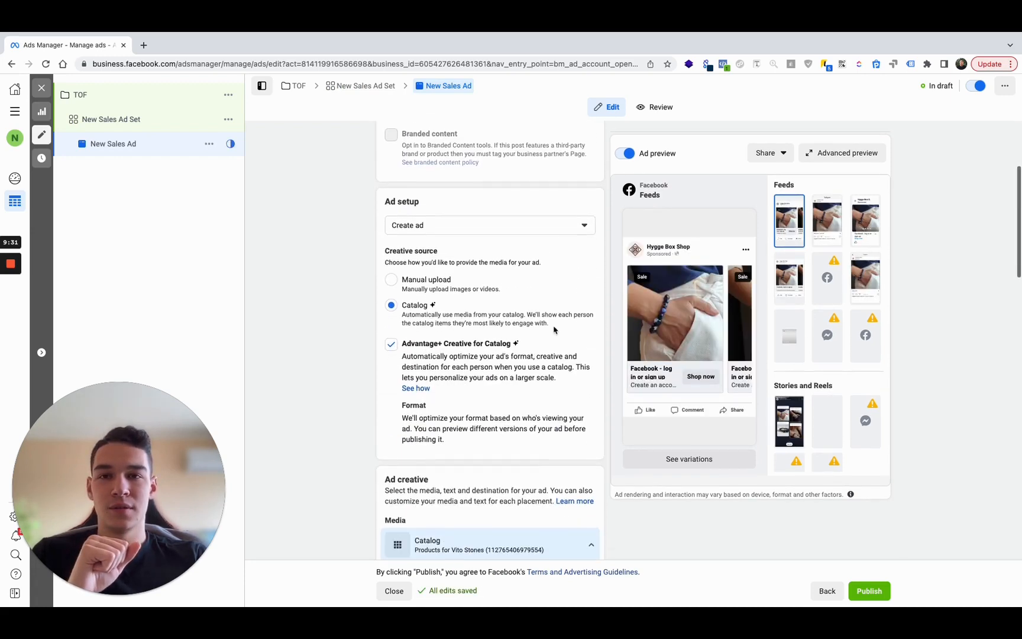
left_click(404, 264)
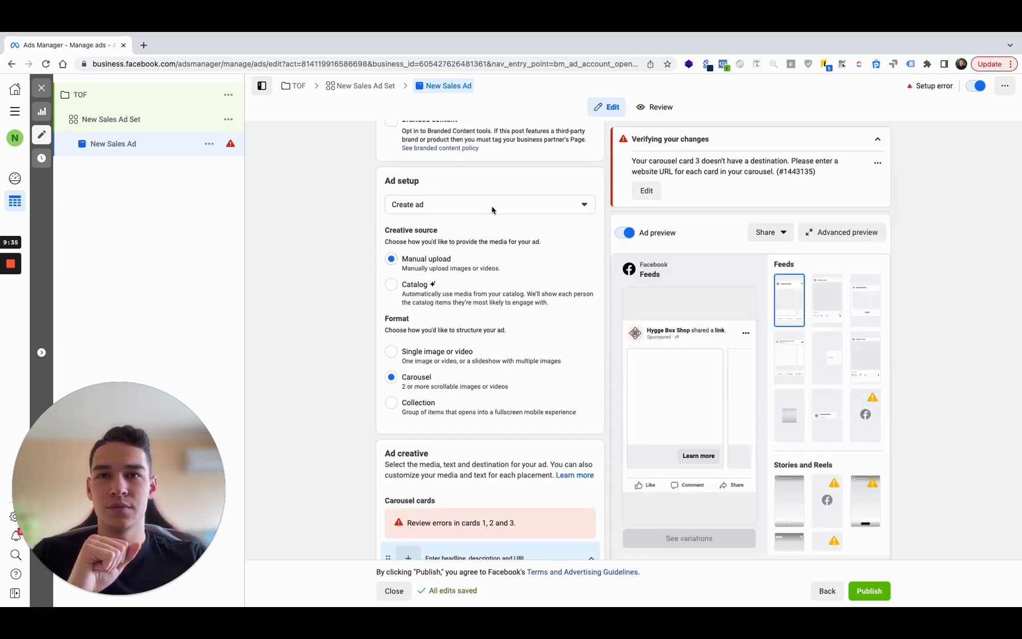
left_click(491, 207)
left_click(491, 207)
left_click(466, 211)
left_click(466, 211)
Step: Set the ad's format to Single image or video
scroll(426, 249, "down", 2)
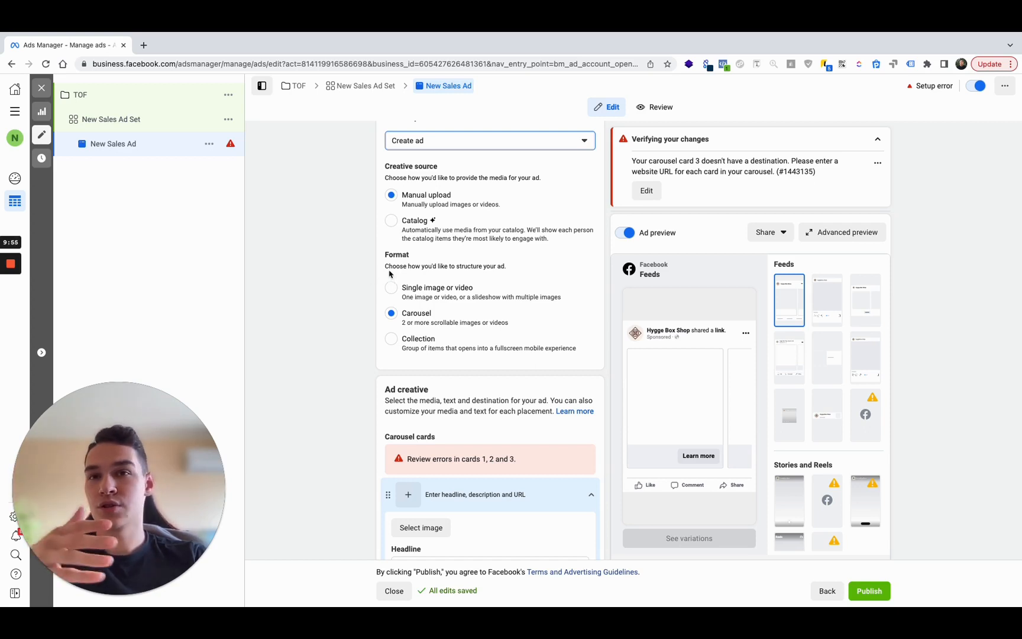
scroll(416, 265, "down", 4)
scroll(409, 254, "up", 3)
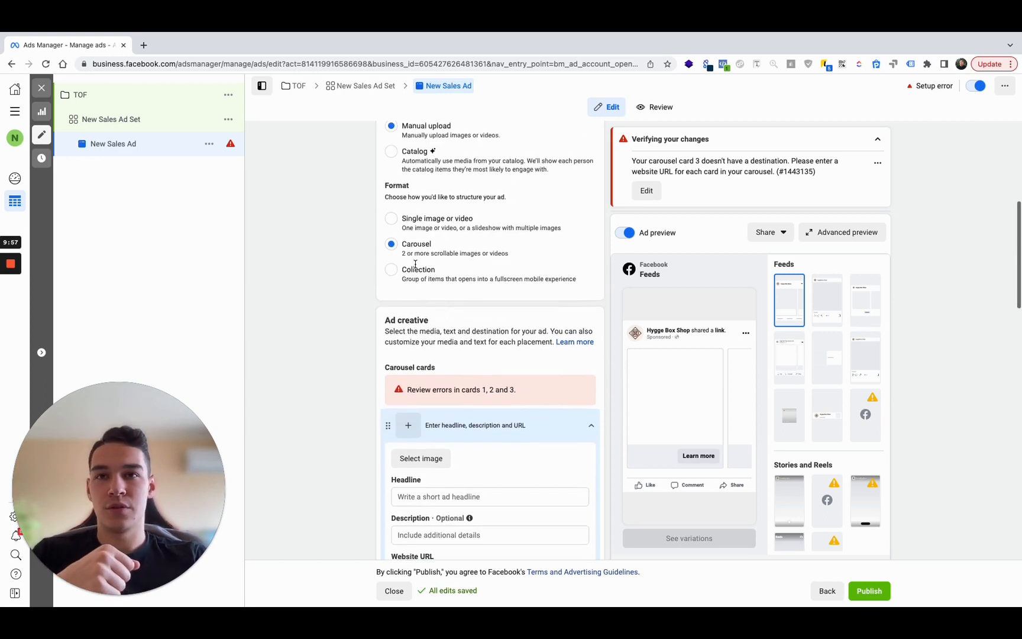
left_click(391, 240)
scroll(567, 382, "down", 2)
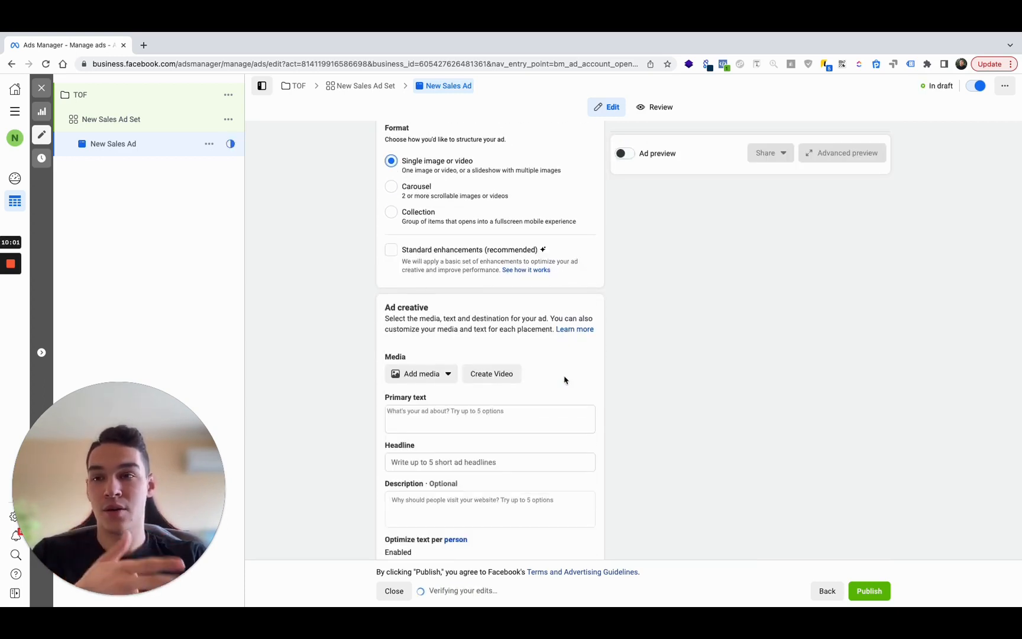
scroll(564, 380, "down", 1)
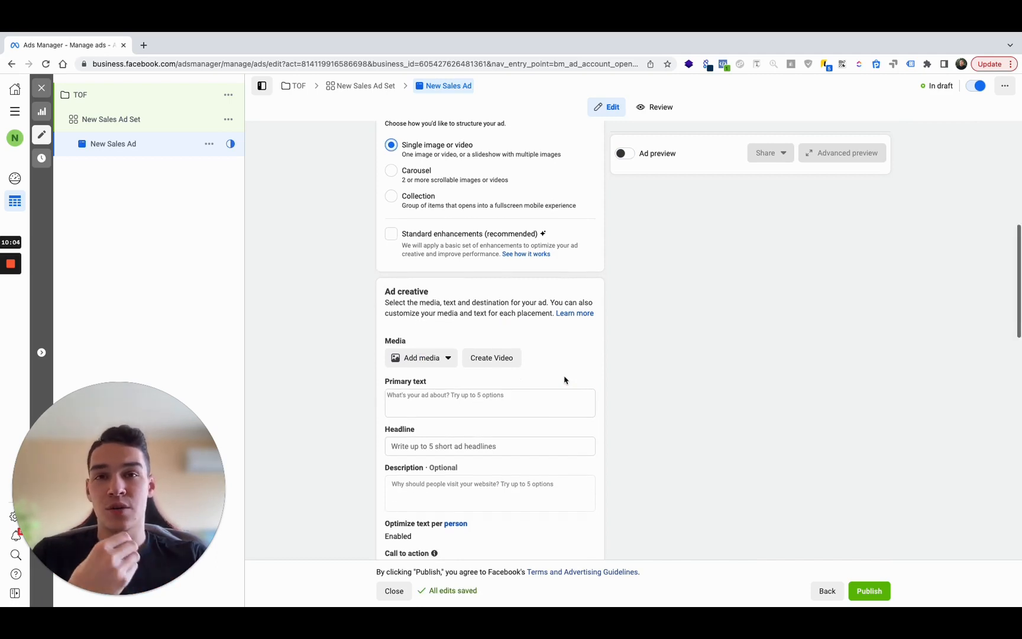
Step: Examine the flexible templates for creating a video from images and close them without choosing one
left_click(510, 359)
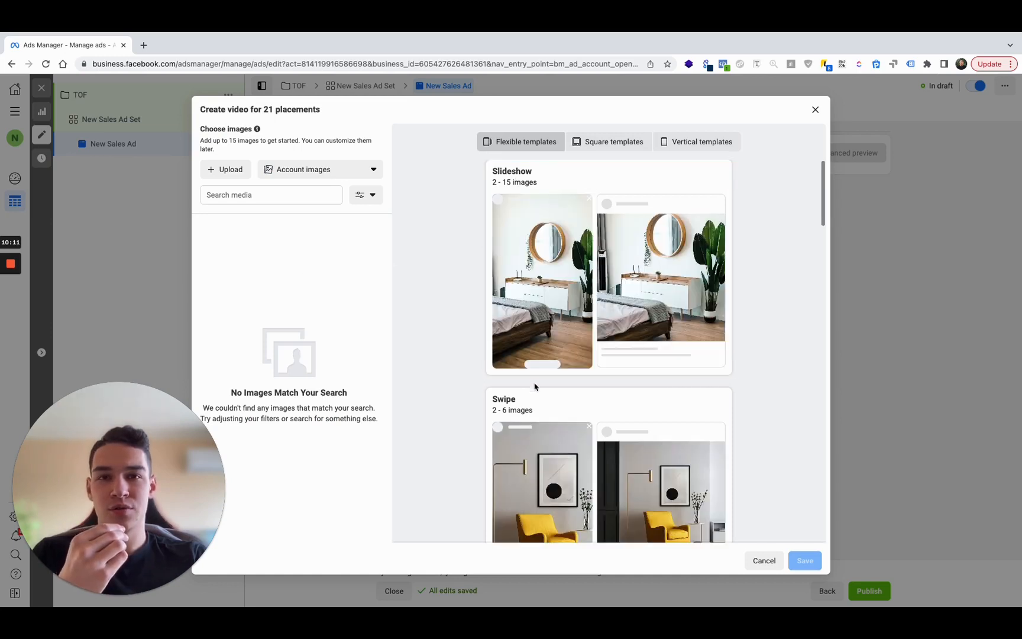
scroll(551, 431, "down", 1)
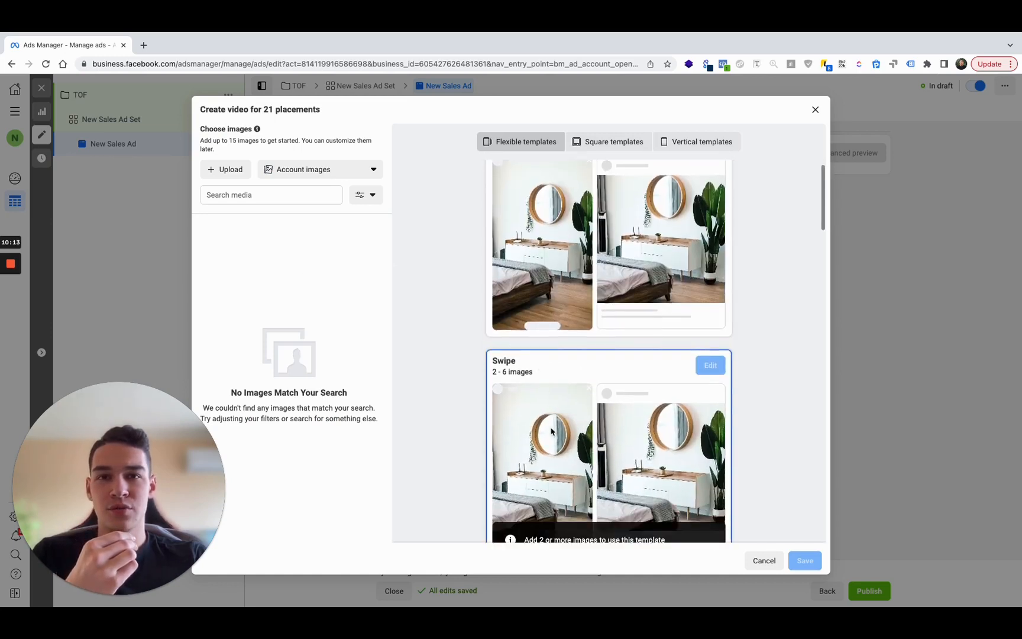
scroll(552, 431, "down", 5)
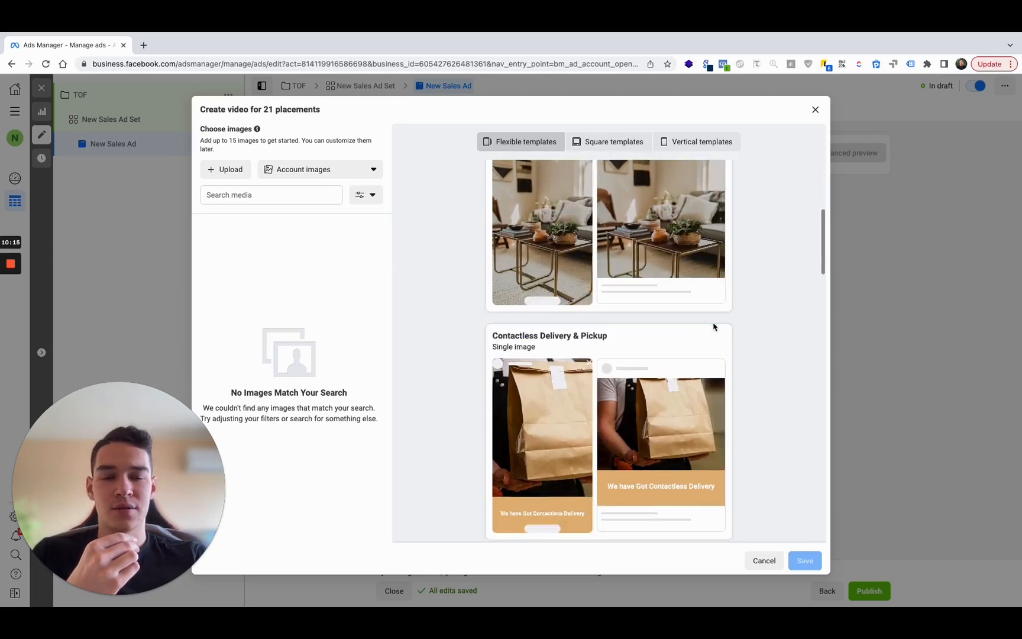
scroll(753, 486, "up", 5)
left_click(815, 110)
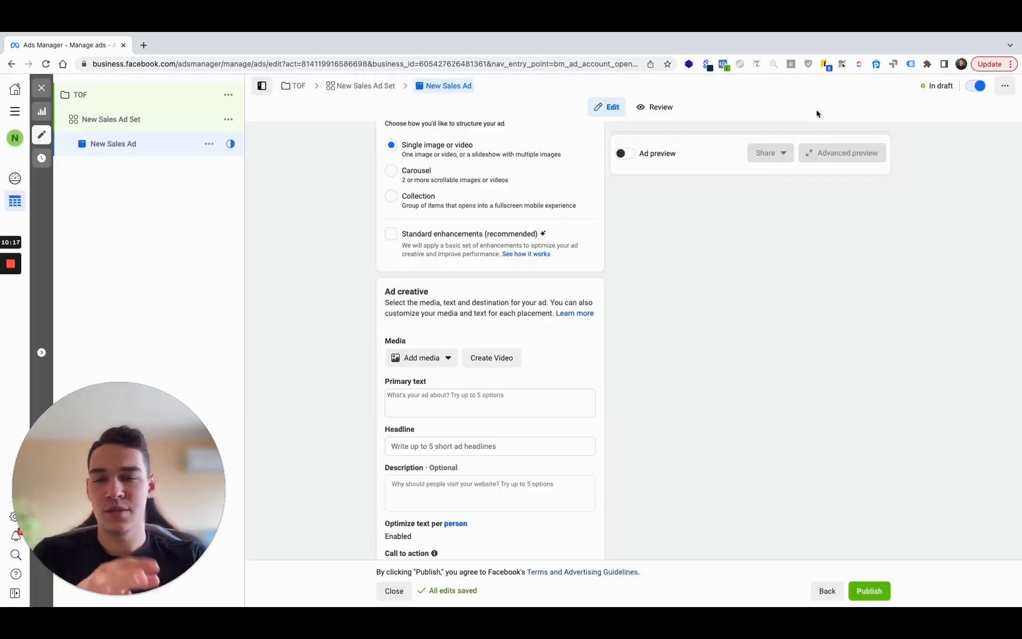
Step: Examine the explanation of standard enhancements, including text combinations, and leave the option turned off
scroll(649, 315, "down", 1)
scroll(627, 346, "down", 2)
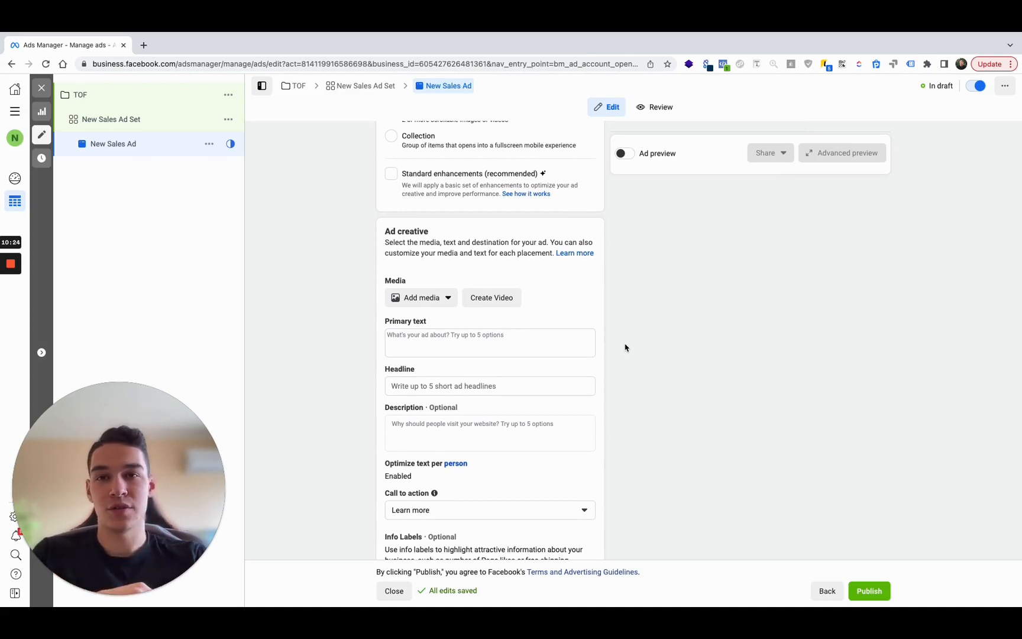
scroll(626, 348, "up", 10)
scroll(626, 347, "down", 3)
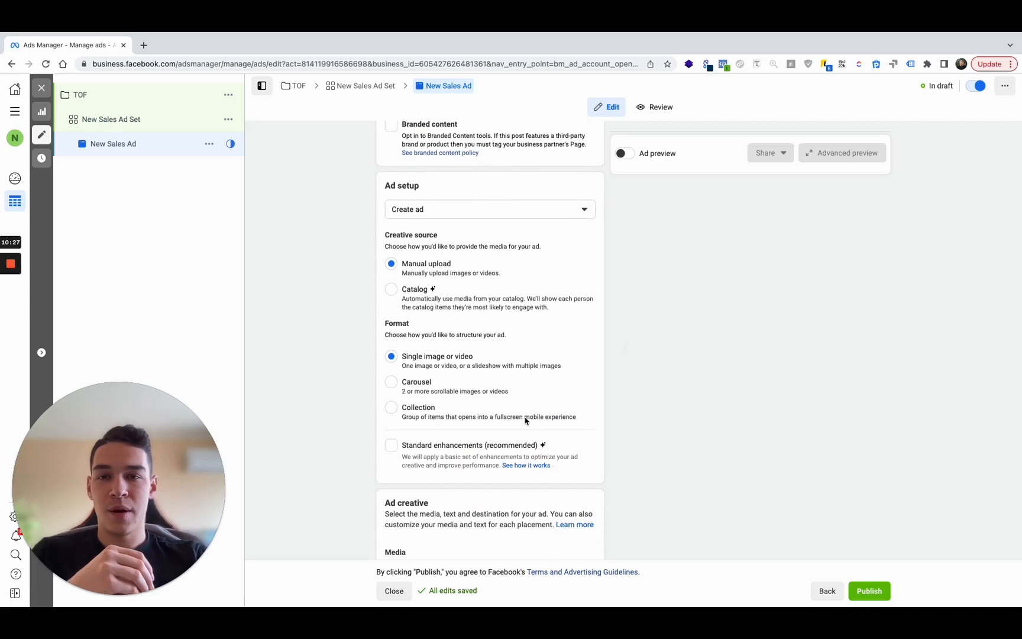
left_click(448, 450)
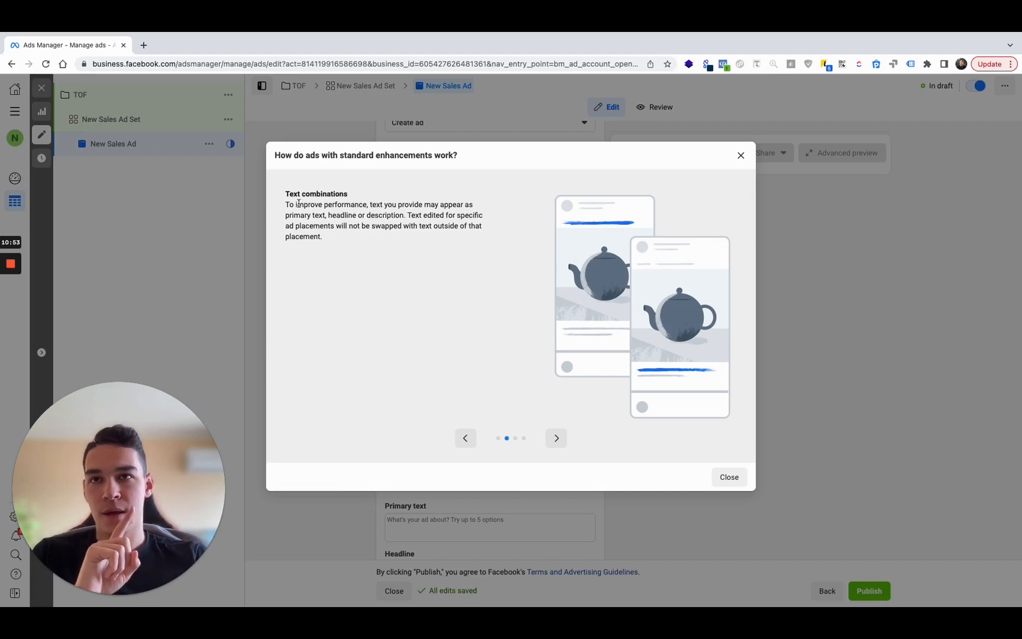
left_click_drag(290, 204, 384, 217)
left_click(386, 212)
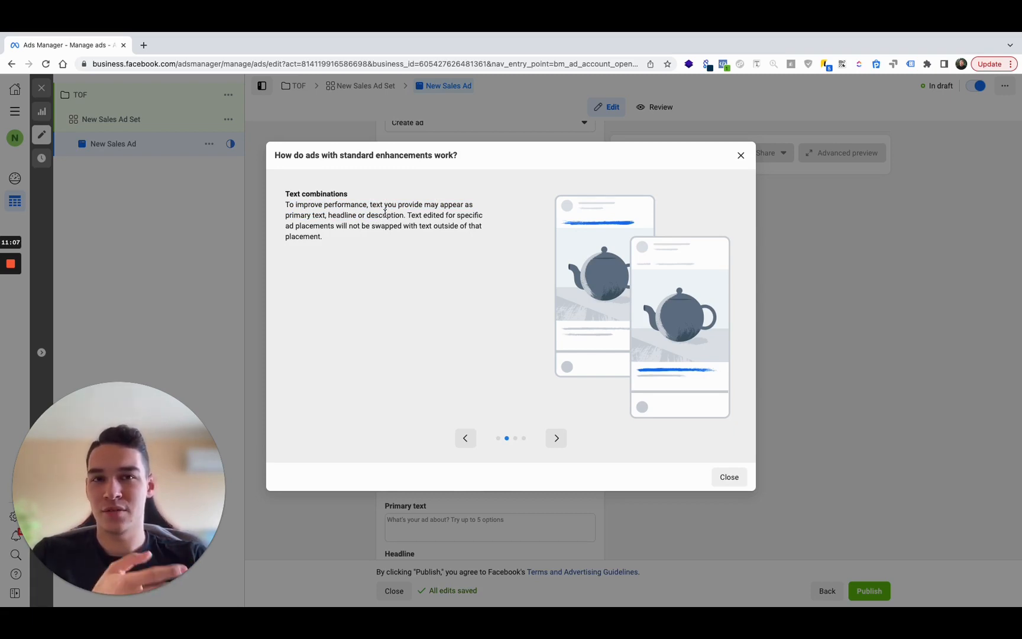
left_click(741, 156)
left_click(391, 358)
Step: Examine the ad creative's primary text, headline and description fields and their options for adding further variants
scroll(644, 388, "down", 5)
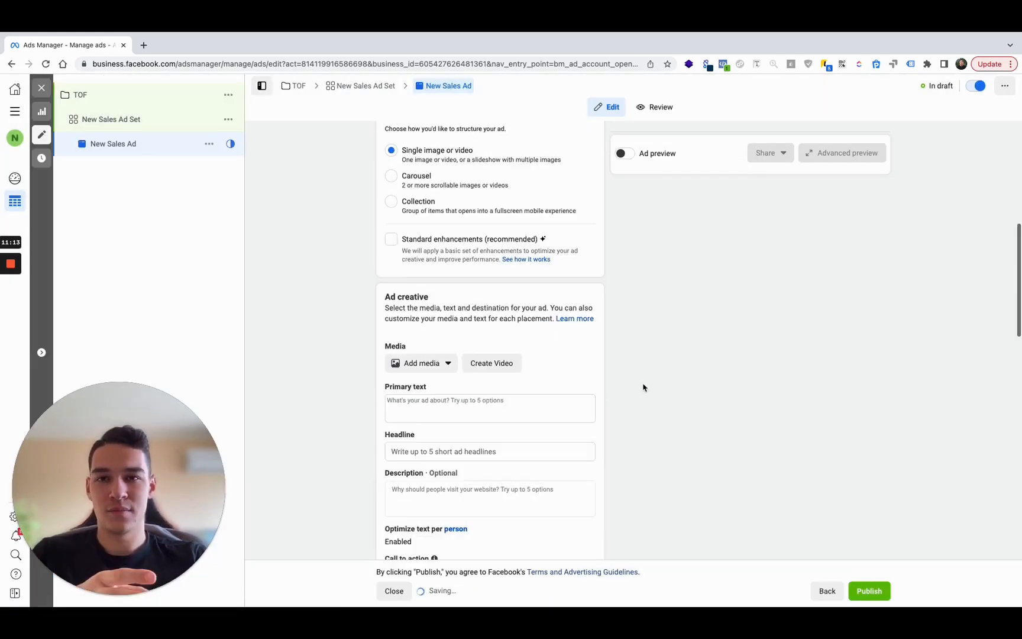
scroll(644, 388, "up", 2)
left_click(414, 266)
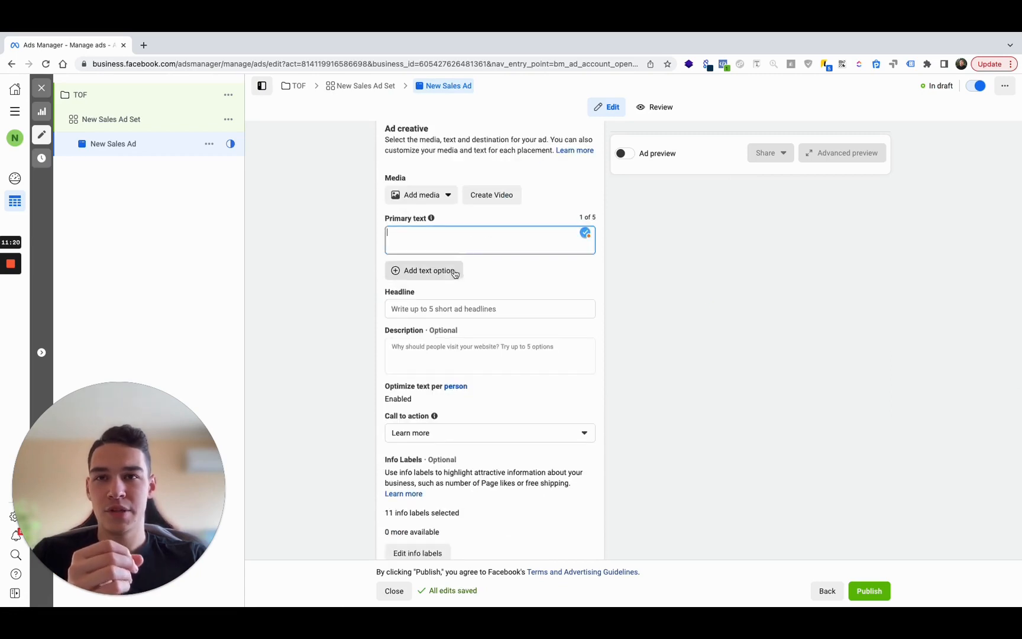
left_click(451, 305)
left_click(456, 367)
scroll(473, 355, "down", 1)
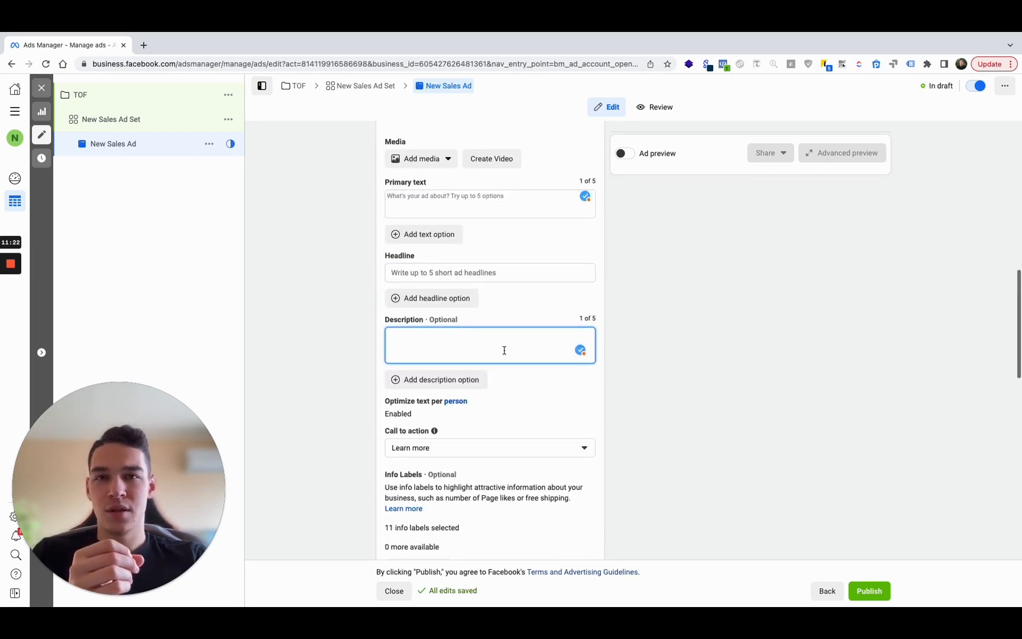
left_click(490, 271)
left_click(506, 338)
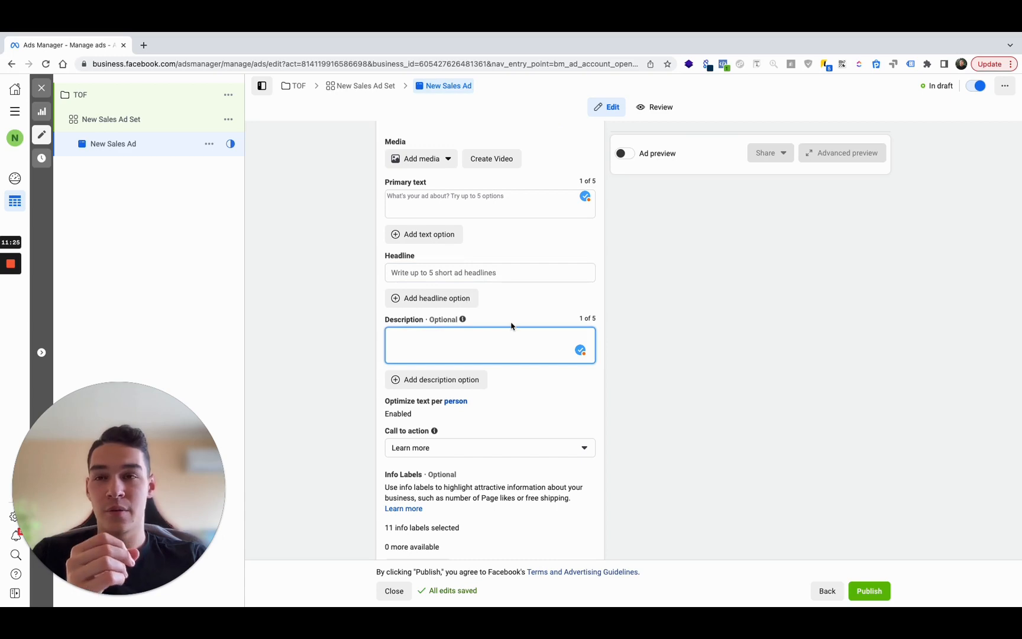
scroll(512, 325, "down", 2)
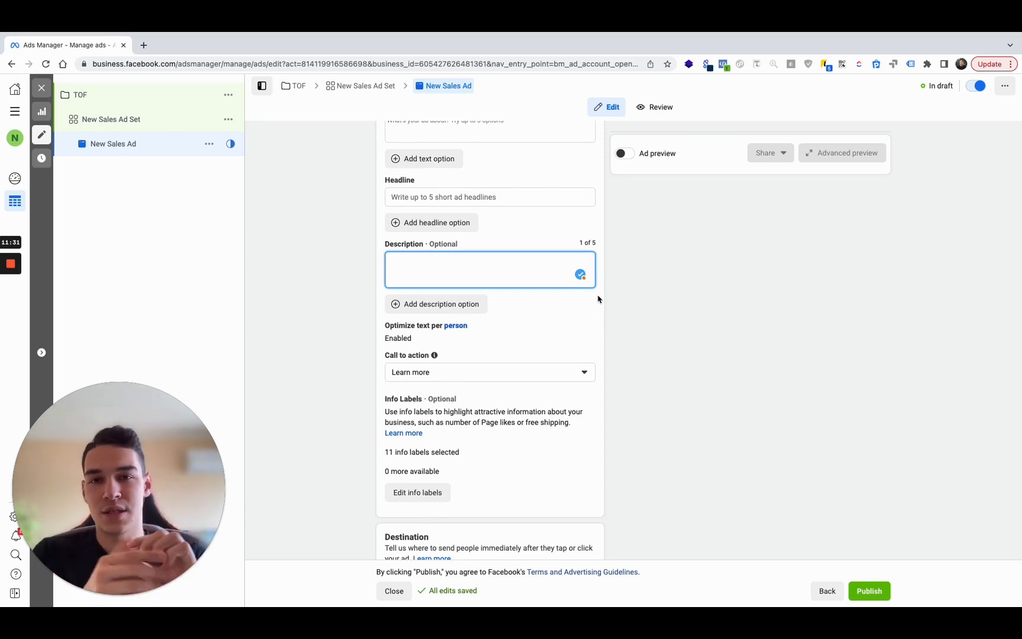
Step: Set the ad's call to action to Shop now
scroll(414, 358, "down", 1)
left_click(414, 357)
scroll(444, 455, "down", 2)
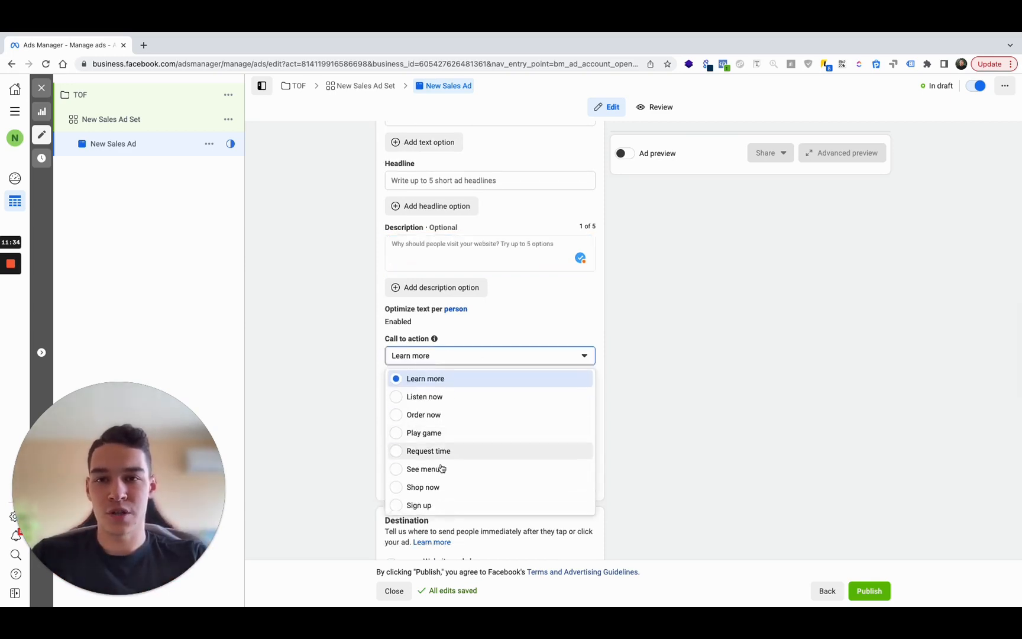
left_click(433, 488)
Step: Turn off the Optimize text per person option for the ad
scroll(641, 349, "down", 1)
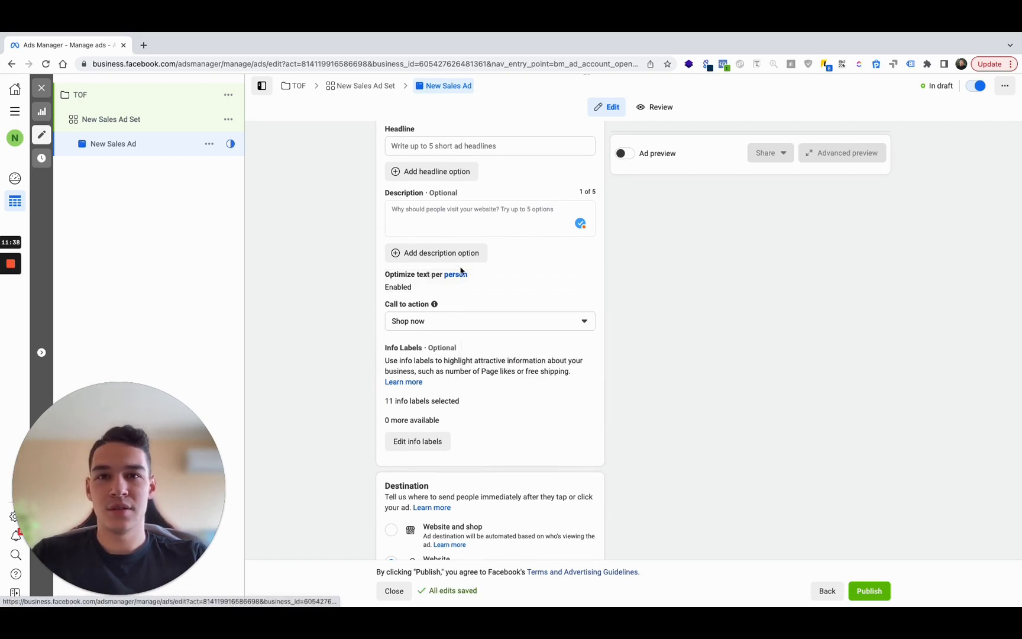
left_click(390, 273)
left_click(391, 273)
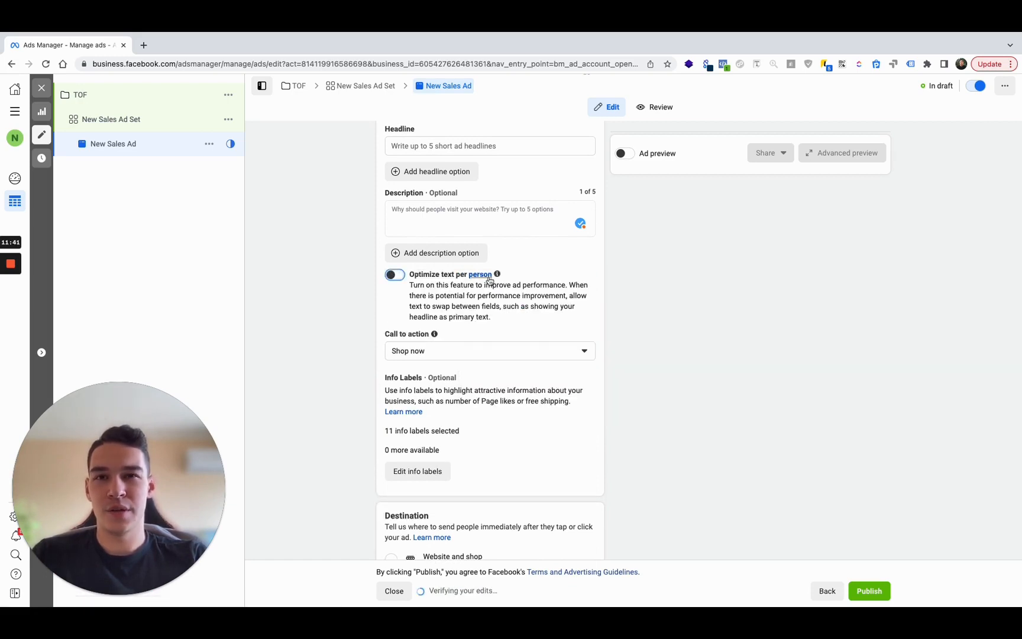
mouse_move(499, 276)
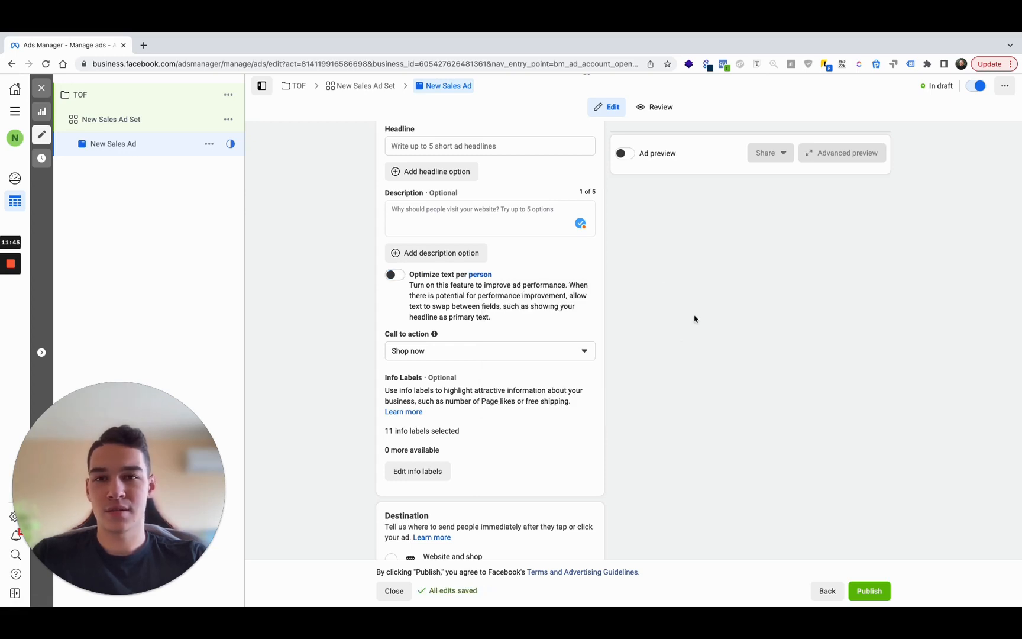
Step: Examine the ad's info labels, destination, languages and tracking settings, including the website URL and URL parameters fields
scroll(597, 397, "down", 3)
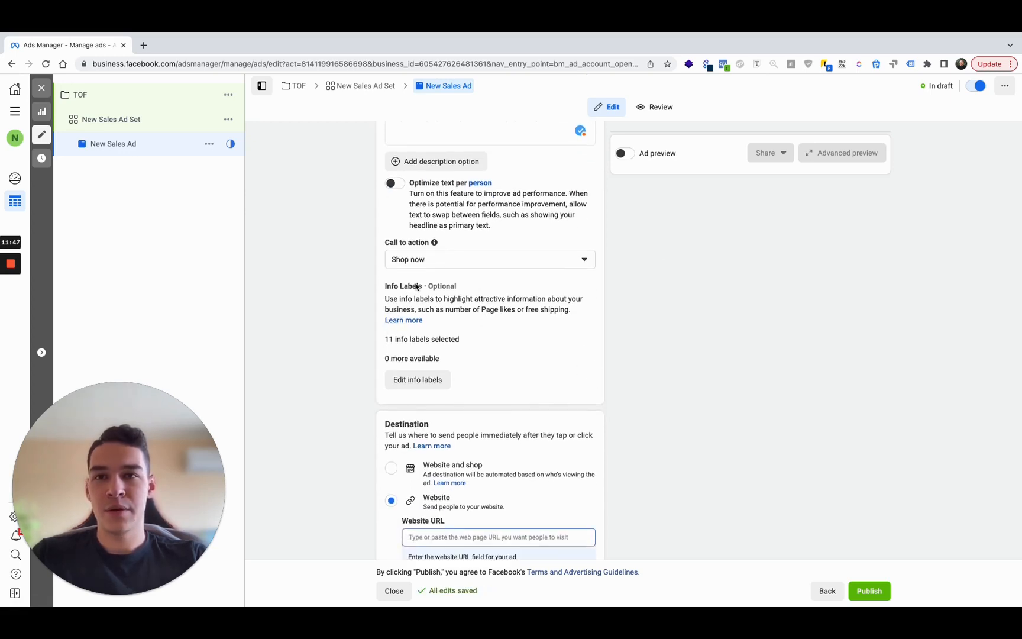
scroll(541, 324, "down", 5)
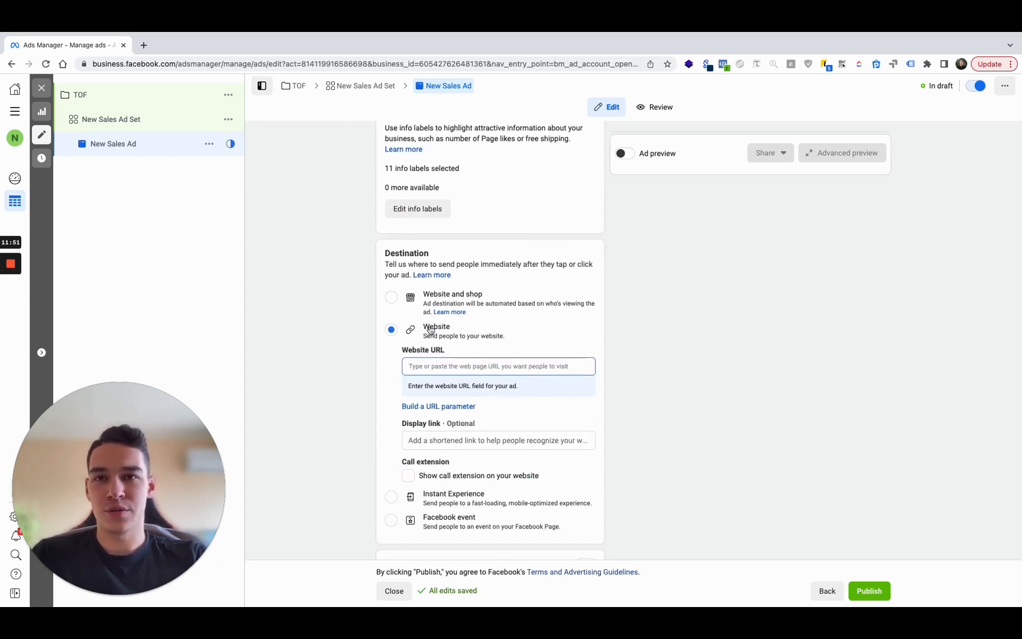
scroll(478, 357, "down", 1)
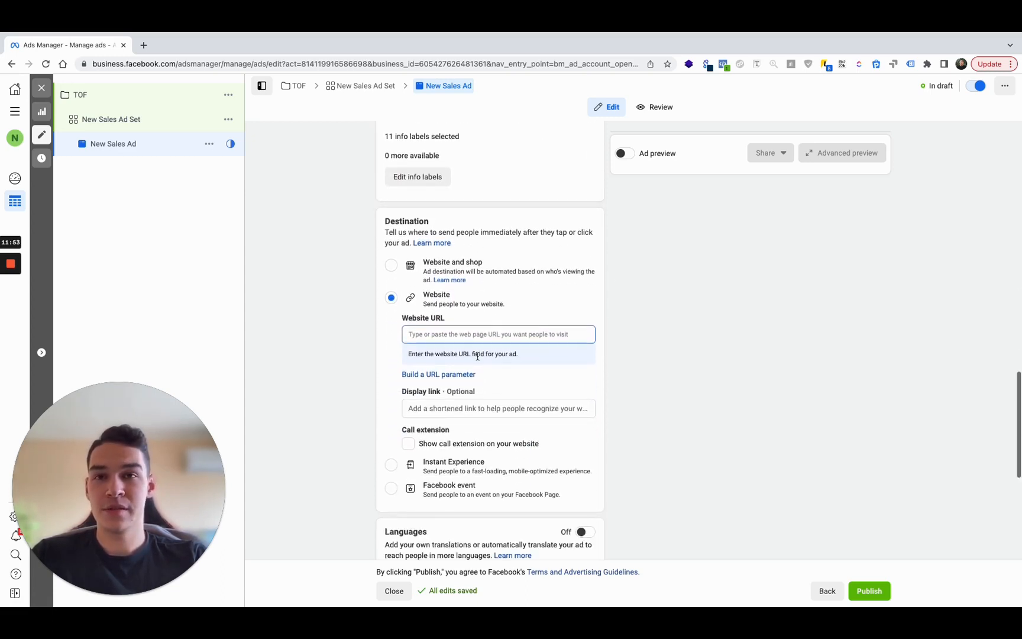
left_click(410, 333)
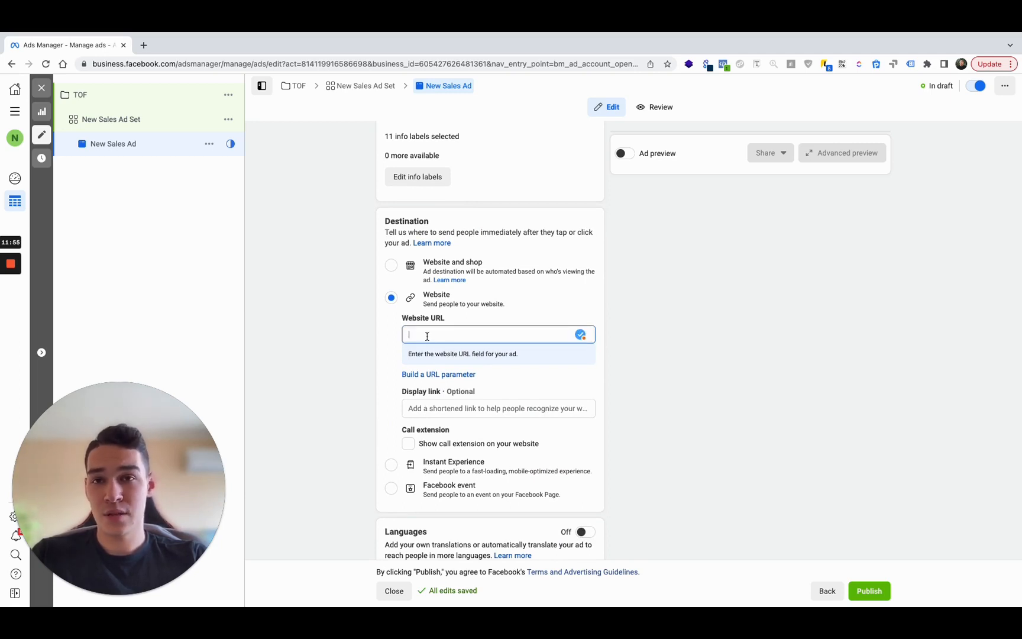
scroll(625, 365, "down", 5)
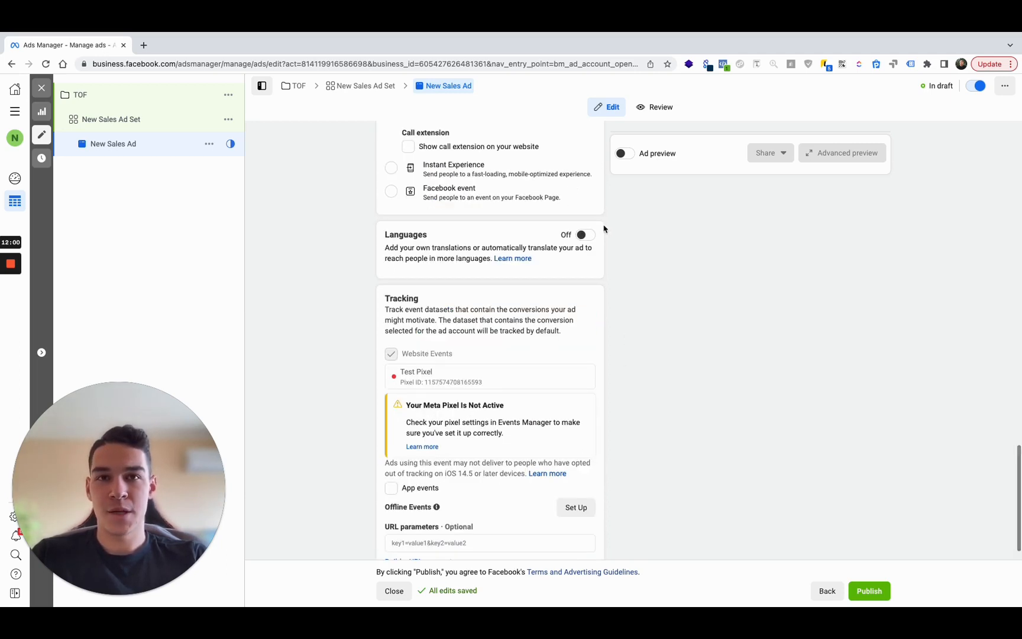
scroll(607, 299, "down", 1)
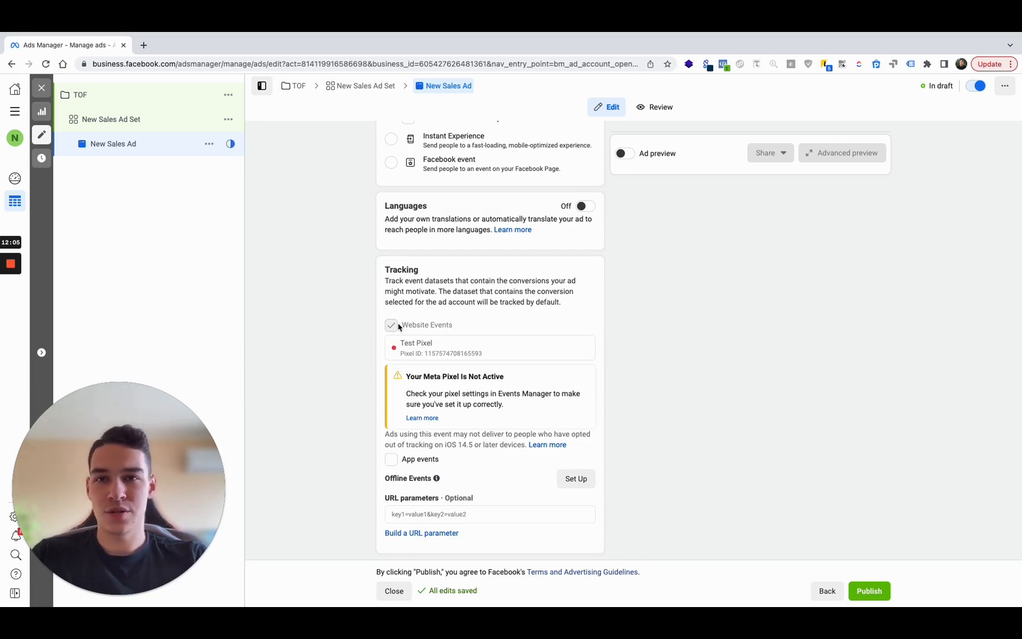
left_click(413, 512)
left_click(648, 441)
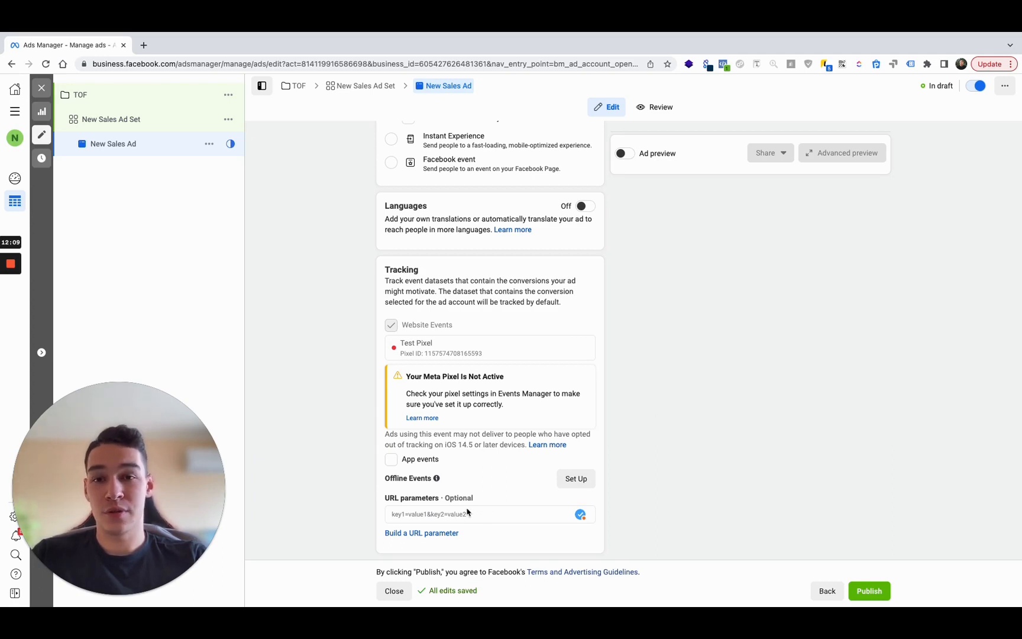
Step: Start building a tracking URL parameter with Facebook as the campaign source and {{placement}} as the campaign medium
left_click(431, 533)
left_click(451, 212)
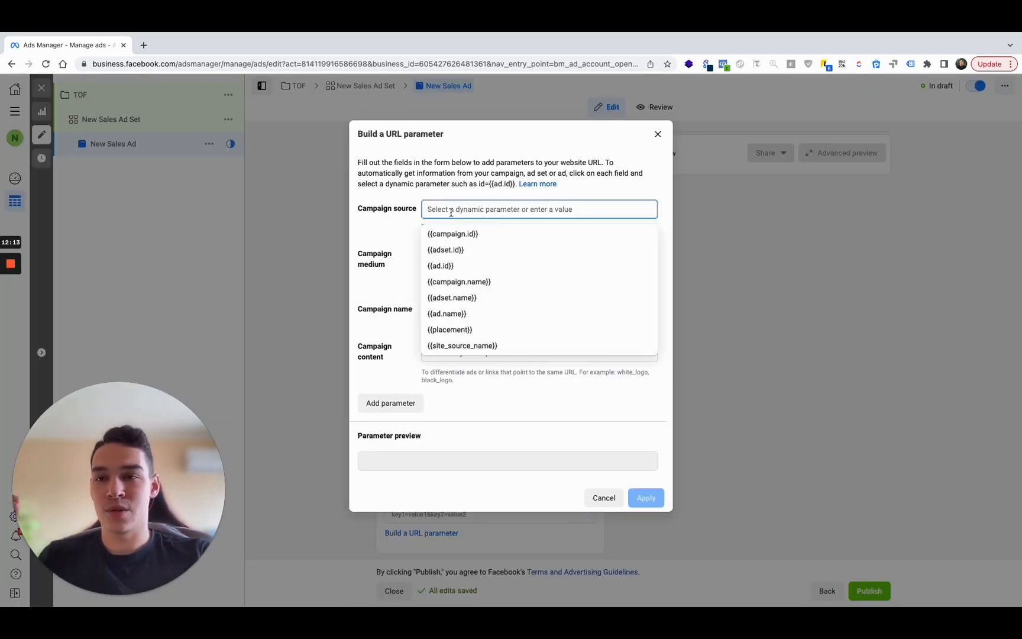
type("F")
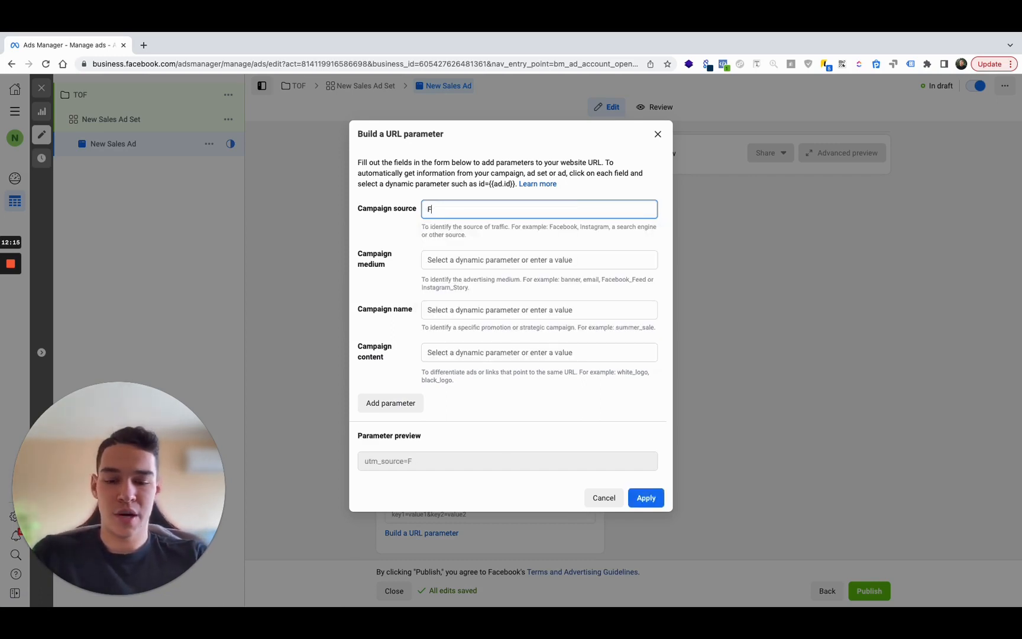
type("acebook")
key("Tab")
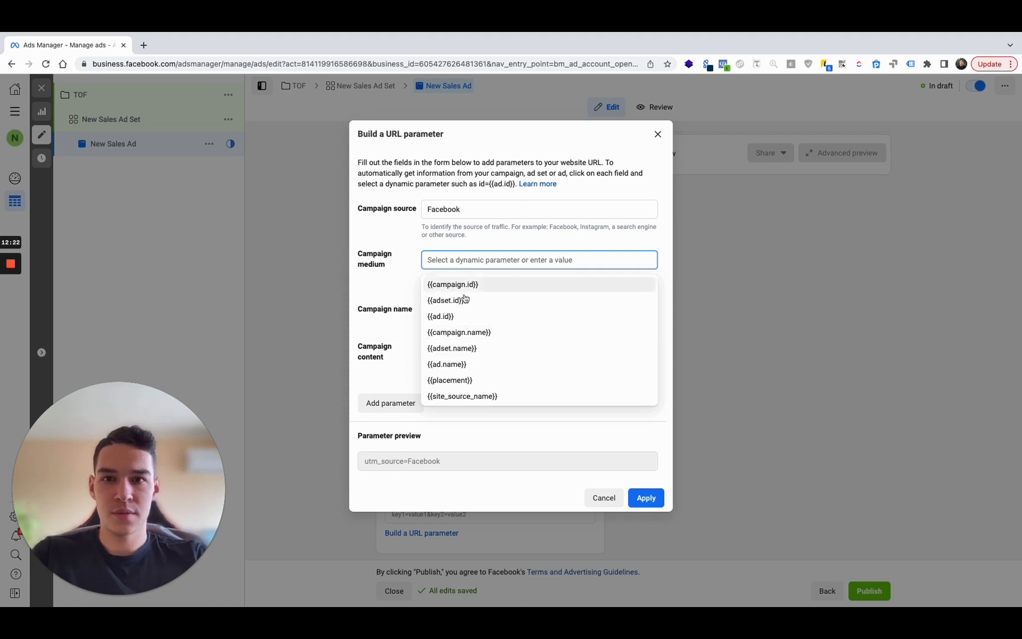
left_click(455, 380)
Step: Set the campaign name parameter to {{campaign.name}} and the campaign content to {{adset.name}}, apply the URL parameters and dismiss the notice
left_click(456, 309)
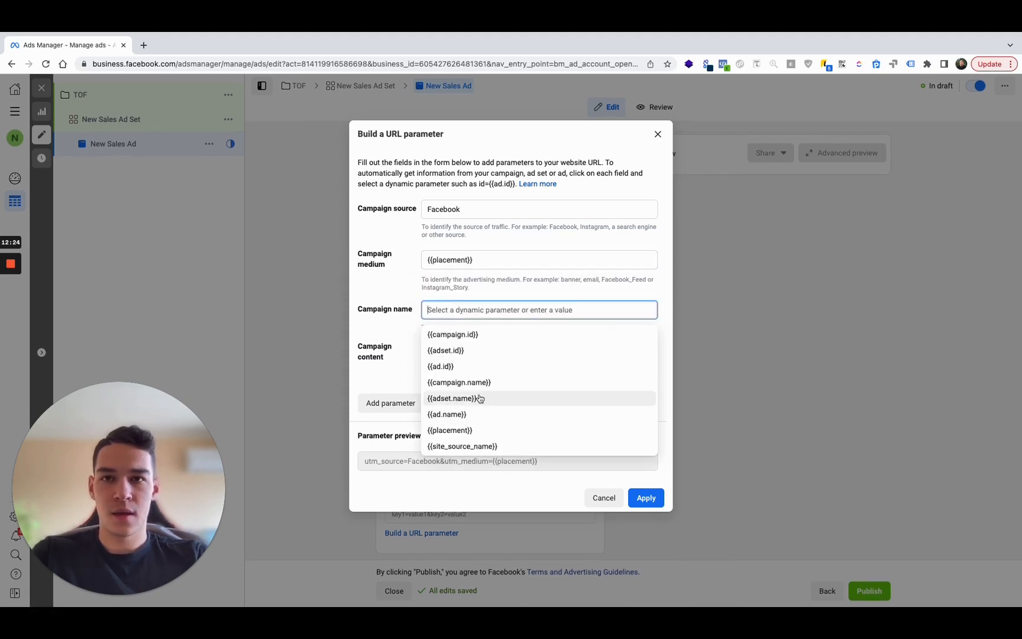
left_click(461, 382)
left_click(455, 392)
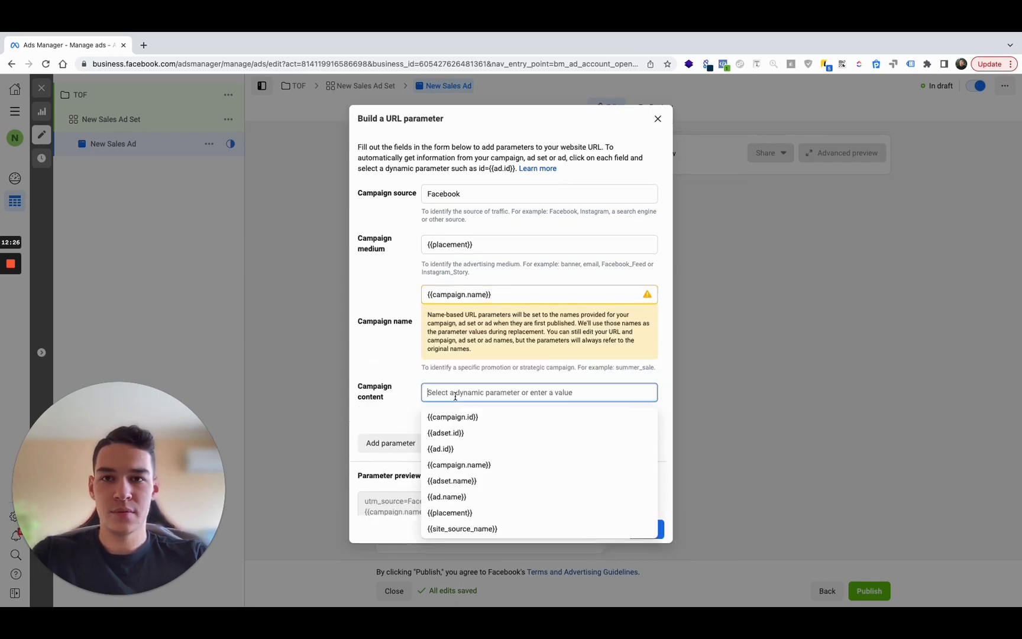
left_click(465, 480)
scroll(438, 461, "down", 3)
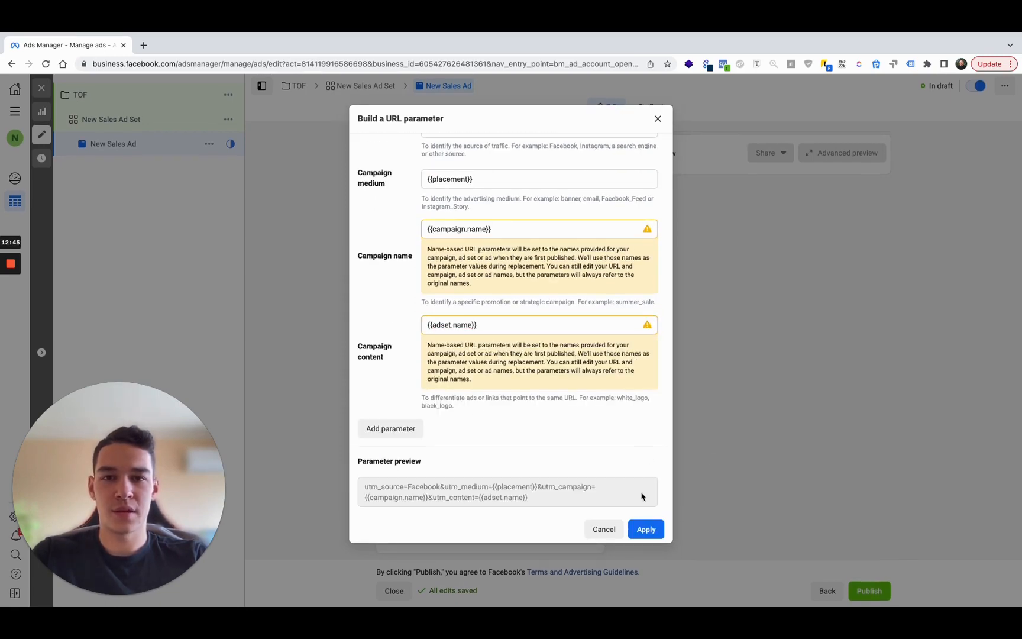
left_click(646, 529)
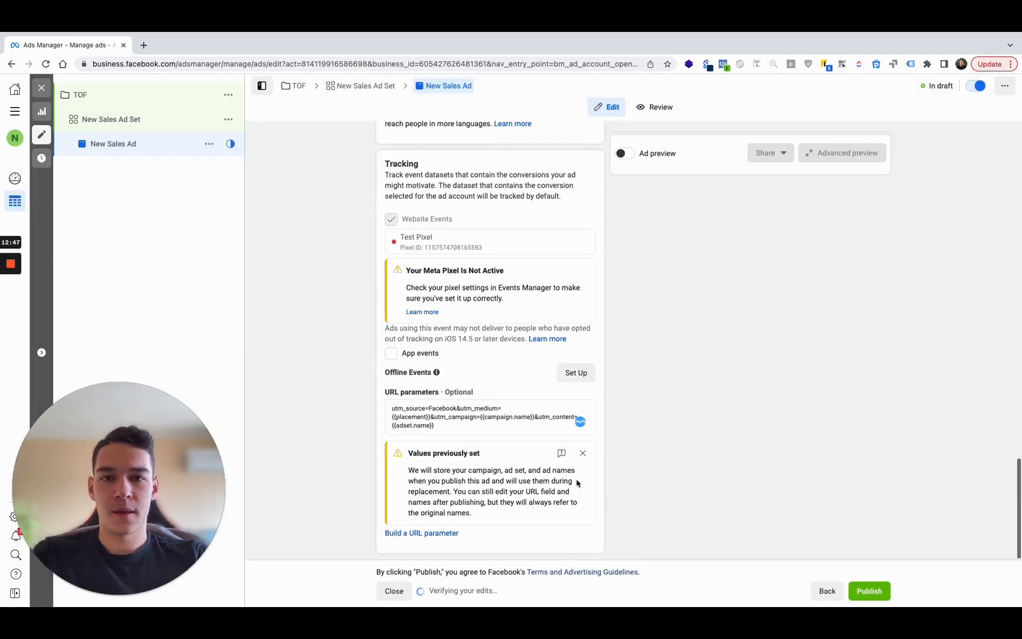
left_click(583, 452)
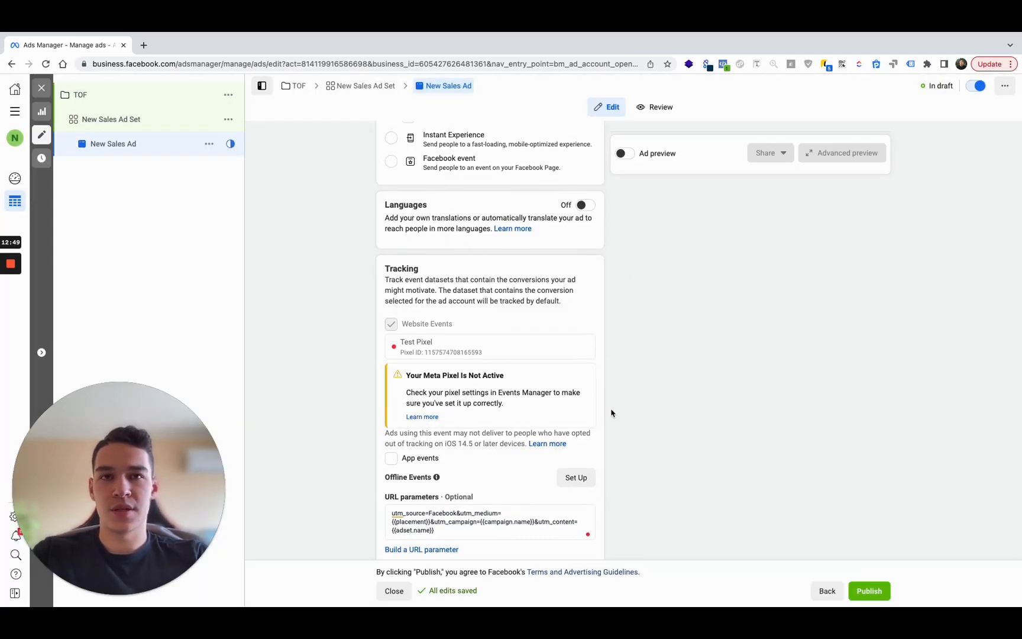
Step: Review the ad's settings from its name and identity through to the tracking section
scroll(612, 412, "up", 5)
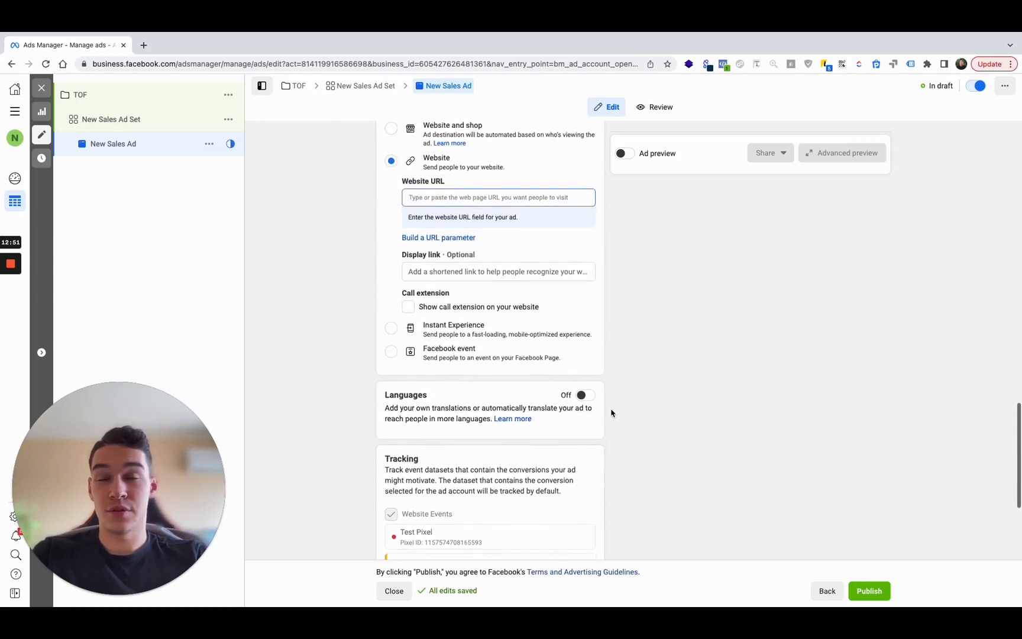
scroll(612, 413, "up", 10)
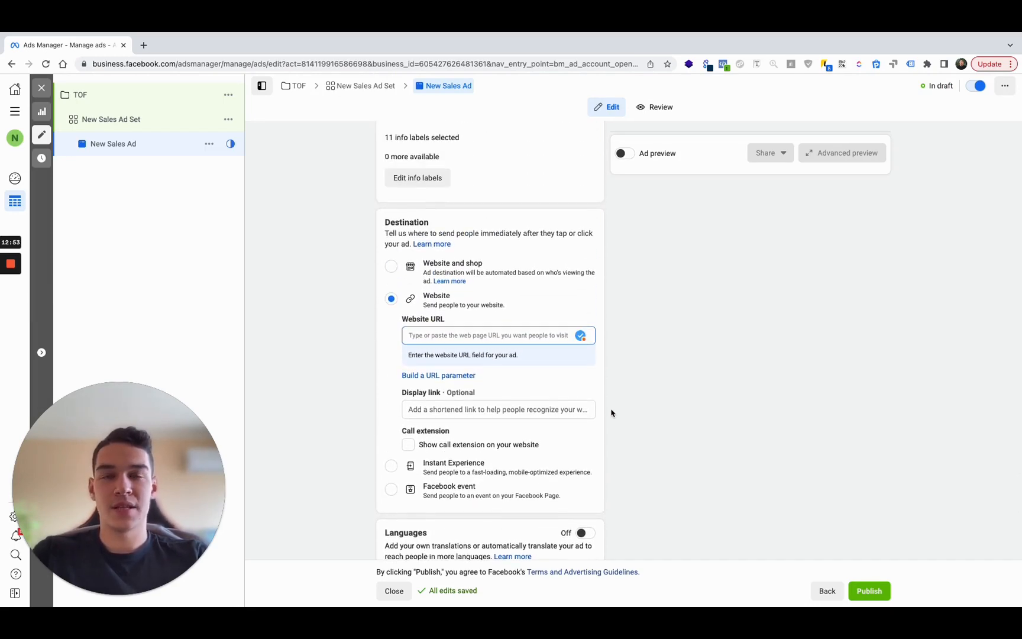
scroll(621, 373, "up", 5)
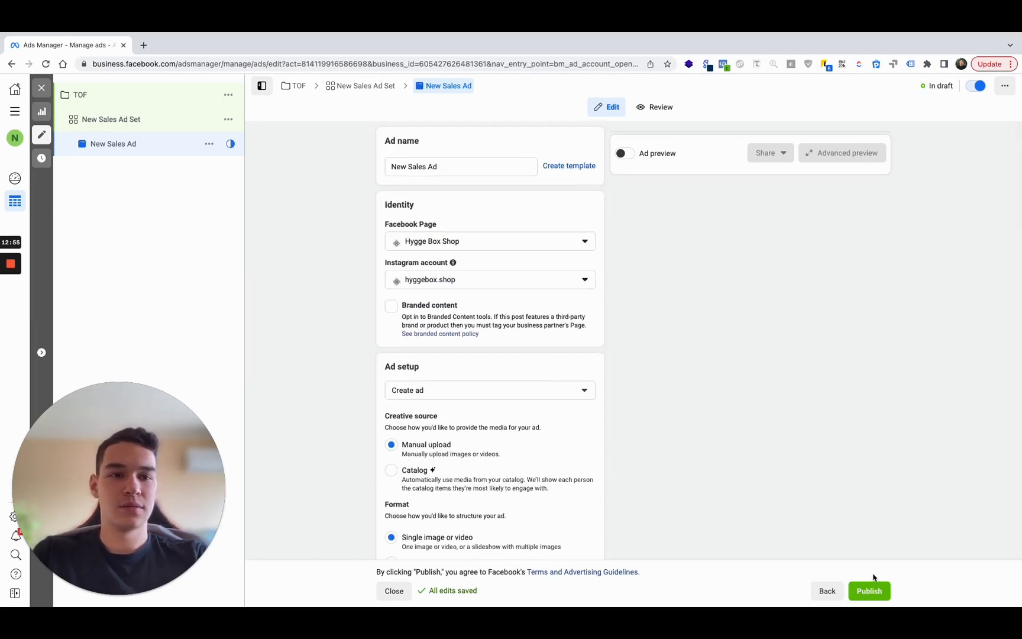
scroll(646, 432, "down", 10)
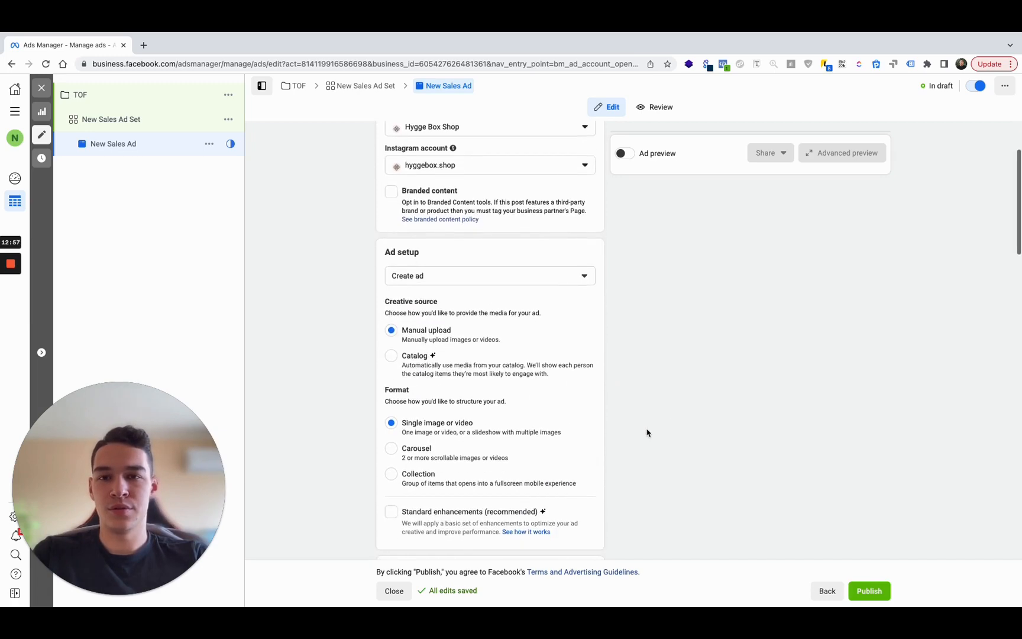
scroll(646, 432, "down", 10)
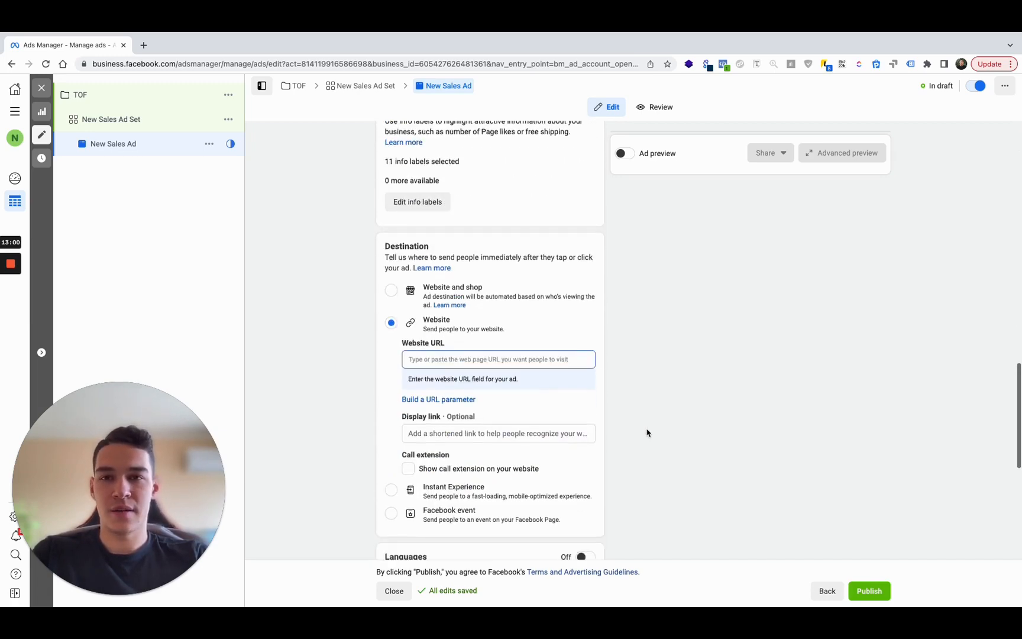
scroll(629, 342, "down", 2)
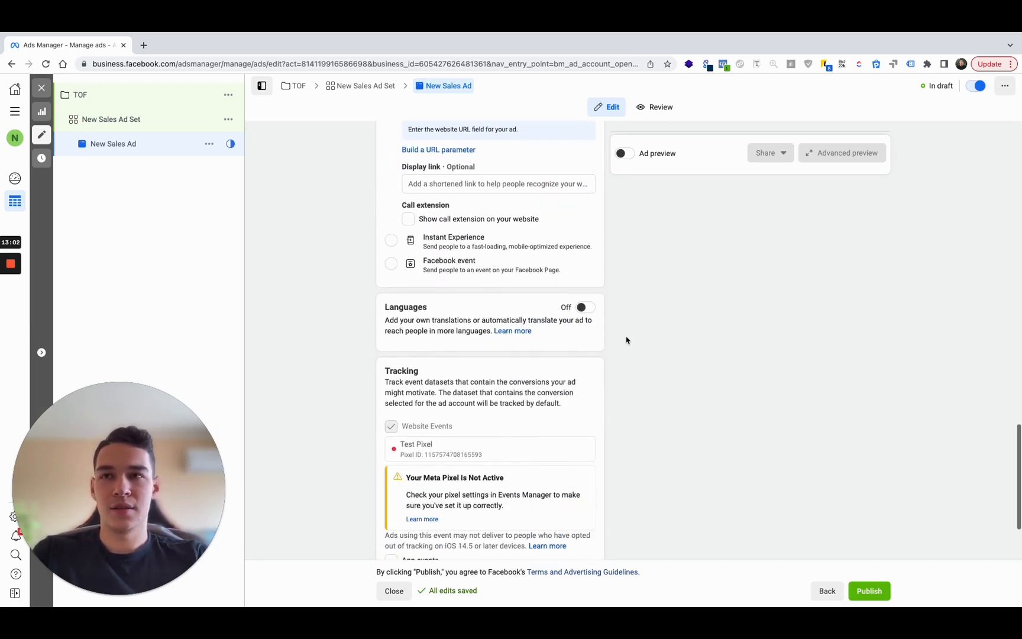
Step: Examine the existing ad set's budget, audience and placements, and the available options for ad delivery optimization, without changing the Conversions selection
left_click(140, 121)
scroll(619, 333, "down", 10)
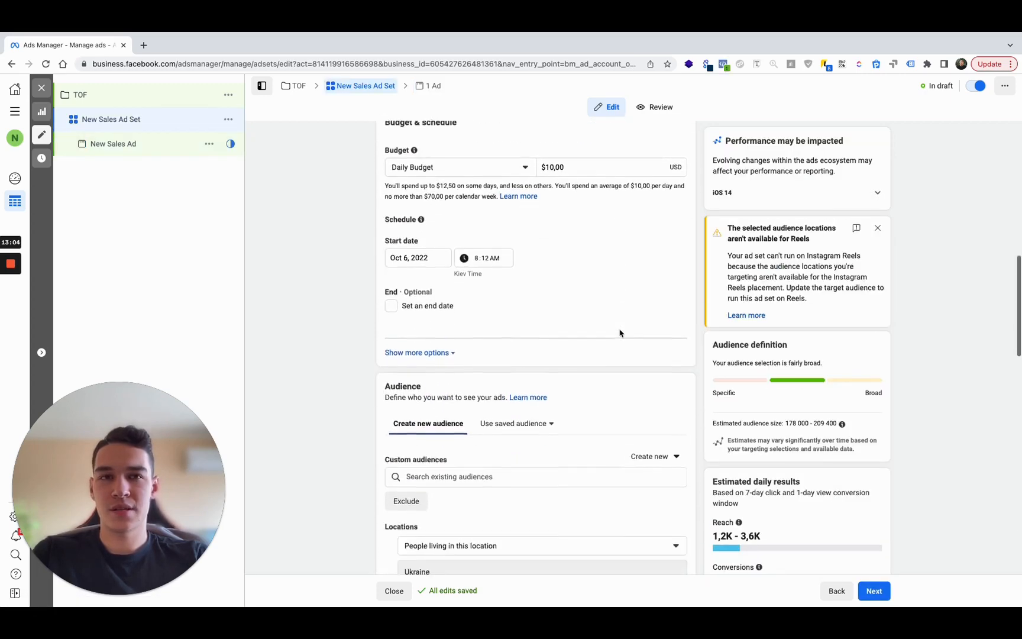
scroll(620, 333, "down", 5)
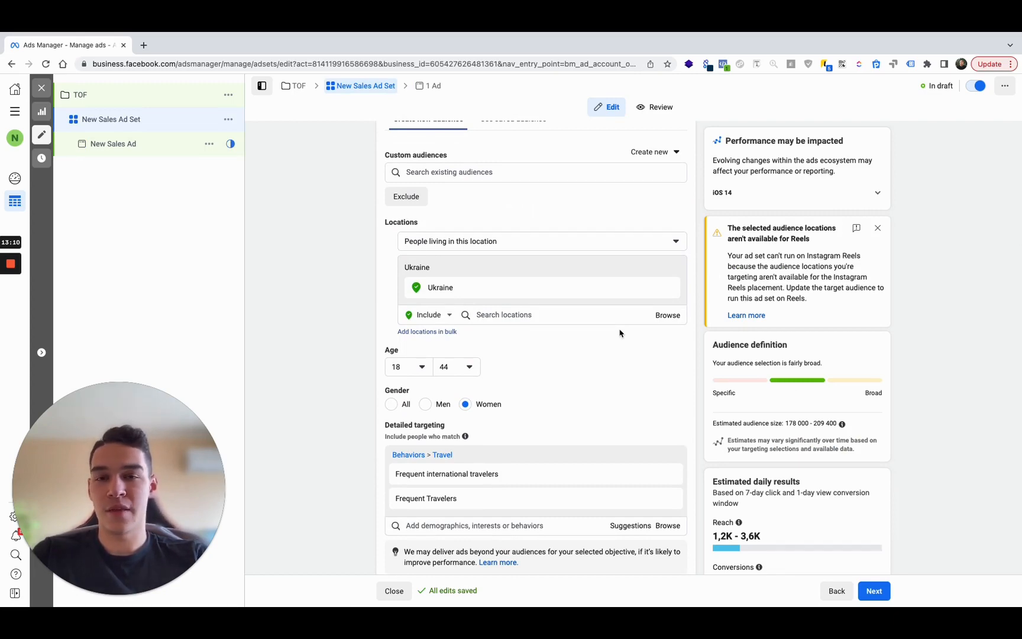
scroll(620, 334, "down", 5)
left_click(417, 339)
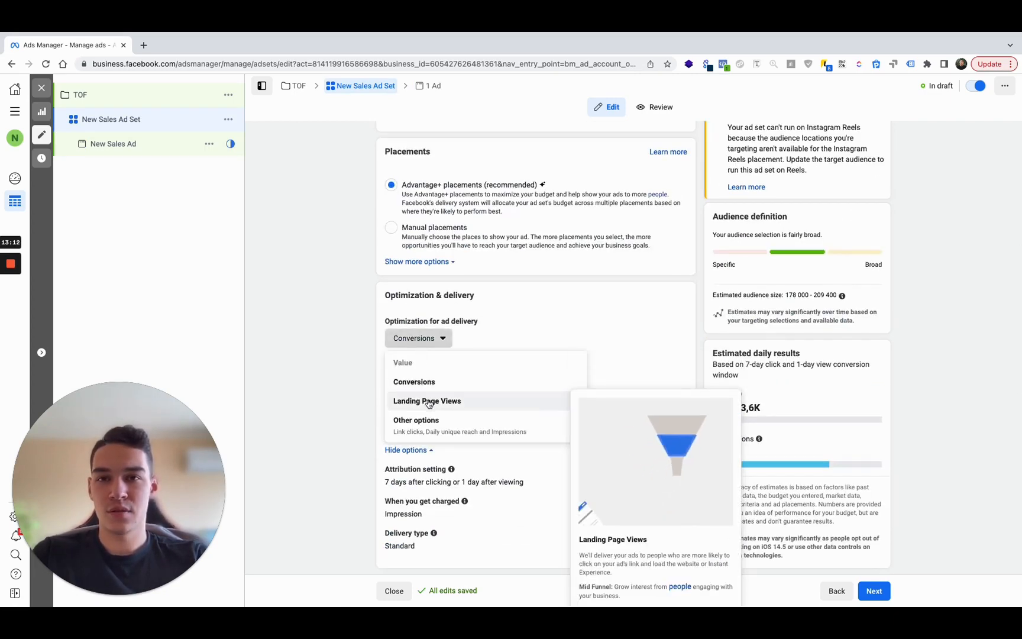
left_click(322, 334)
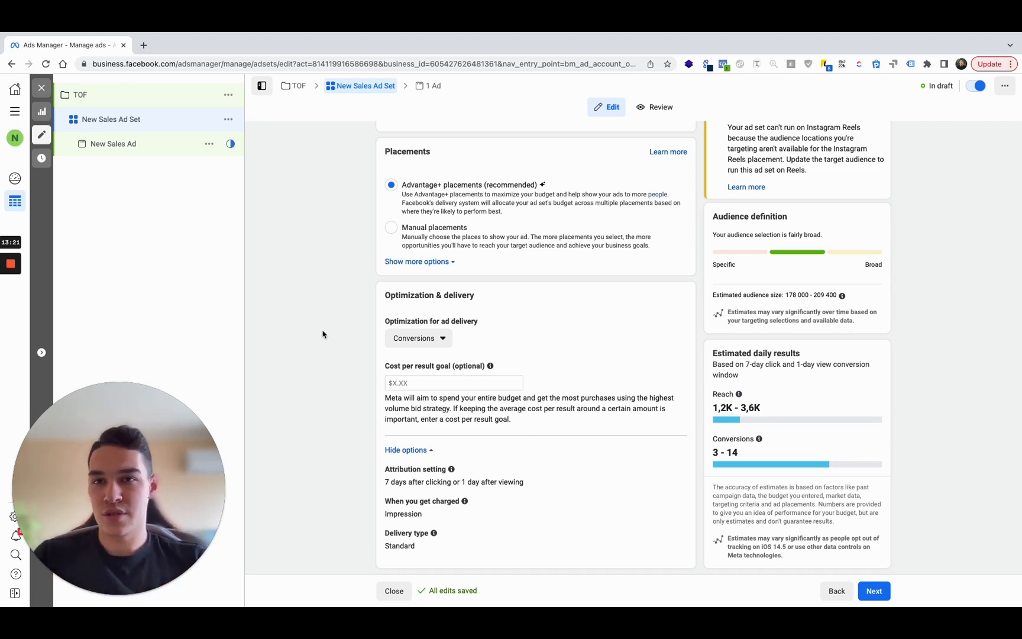
left_click(445, 342)
left_click(365, 333)
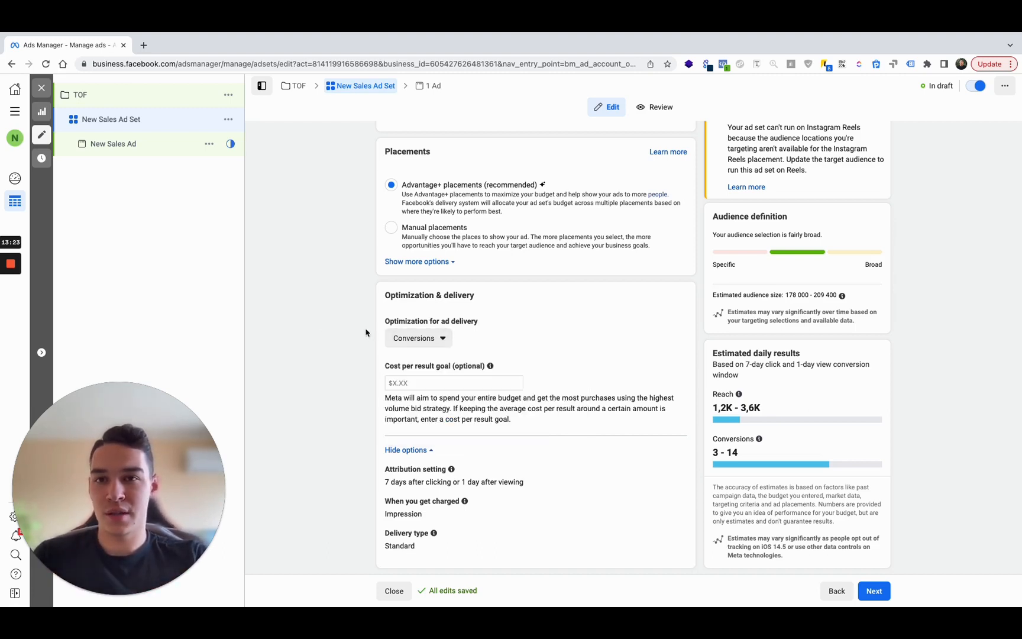
left_click(397, 338)
mouse_move(432, 421)
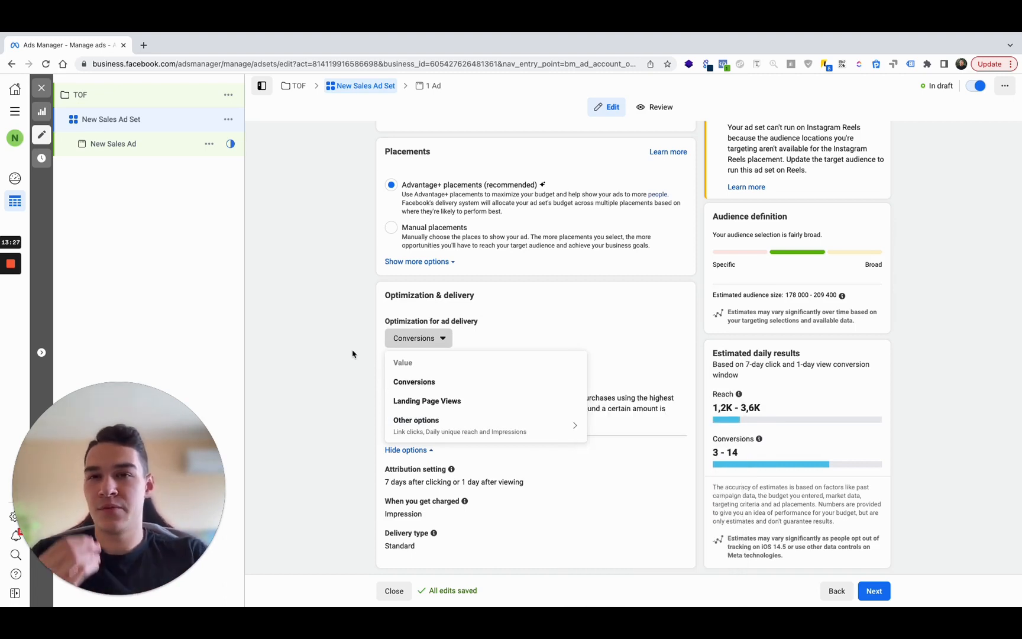
left_click(441, 323)
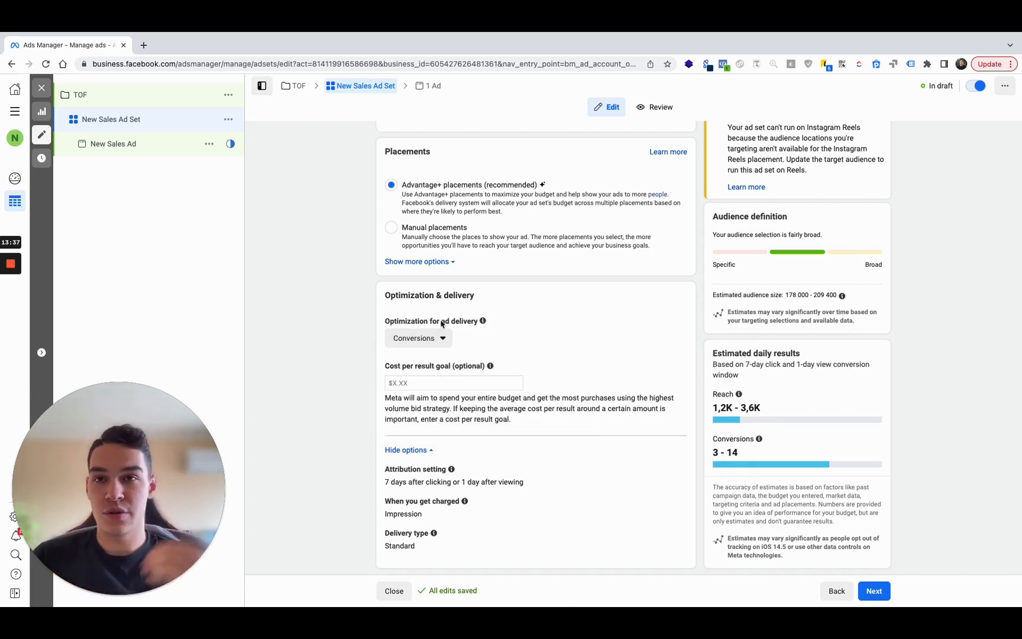
left_click(433, 339)
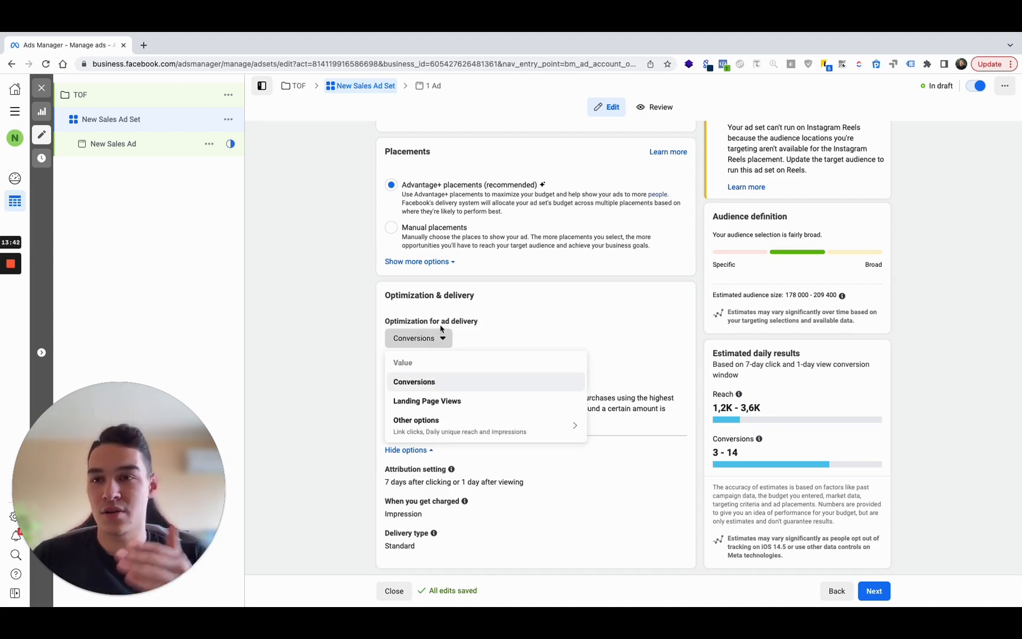
left_click(441, 329)
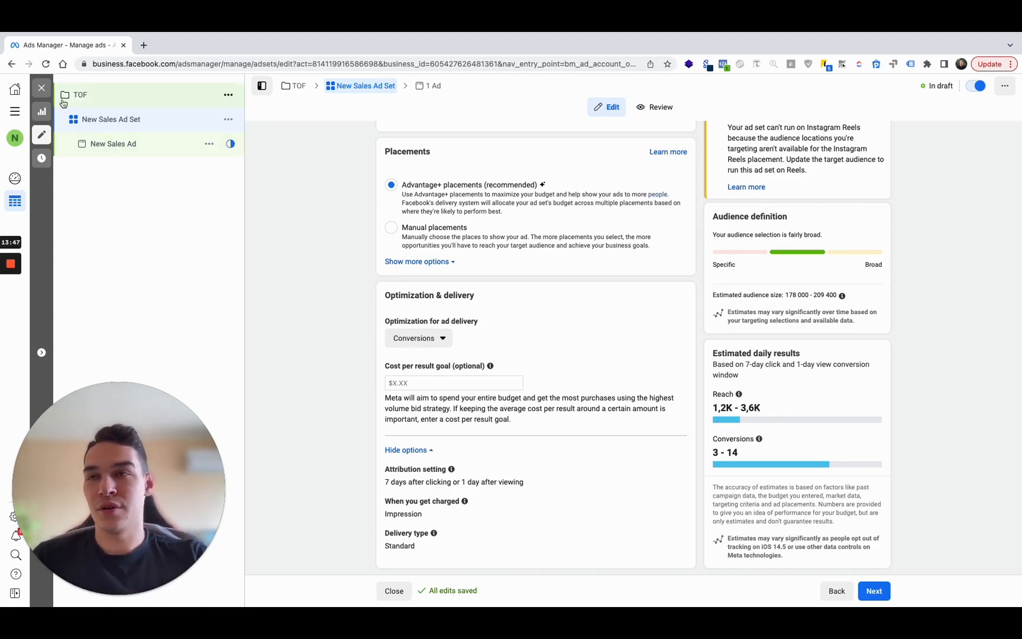
Step: Close the ad set editor and create another ad set with a new ad inside the TOF campaign
left_click(42, 87)
left_click(52, 192)
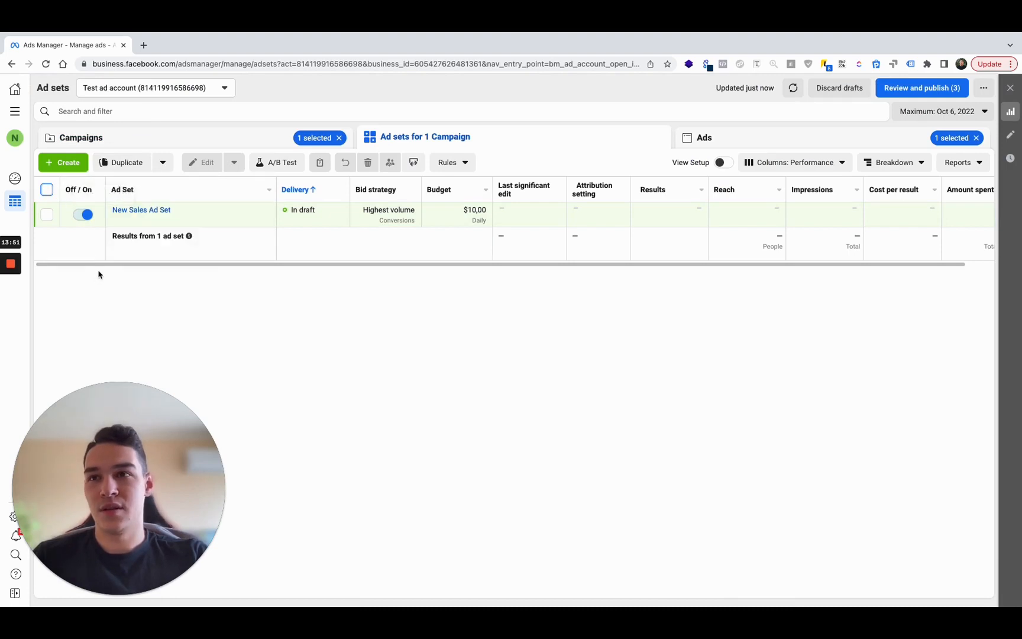
left_click(62, 163)
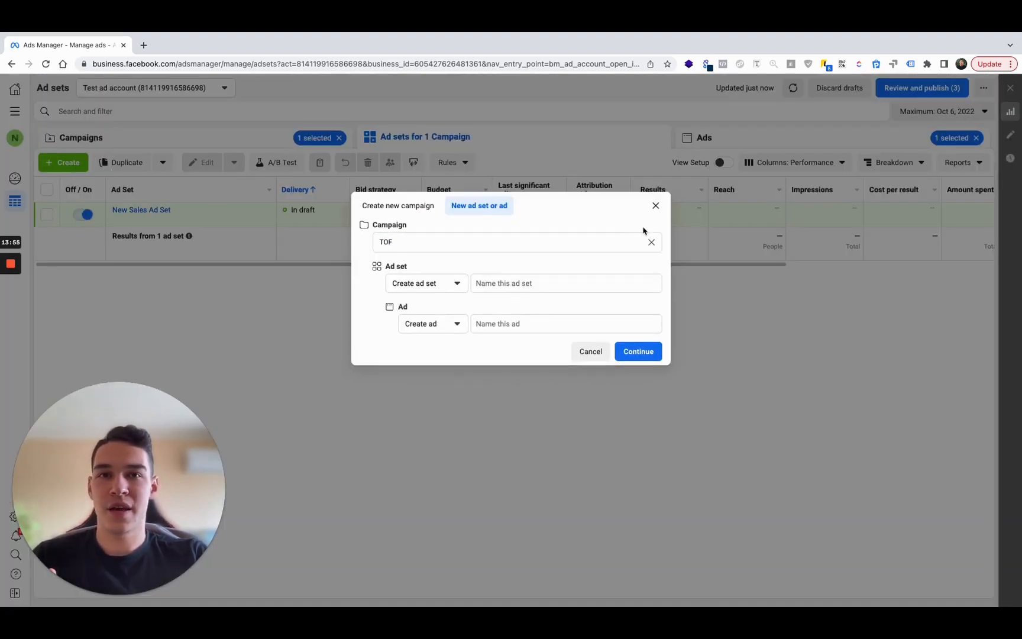
left_click(635, 350)
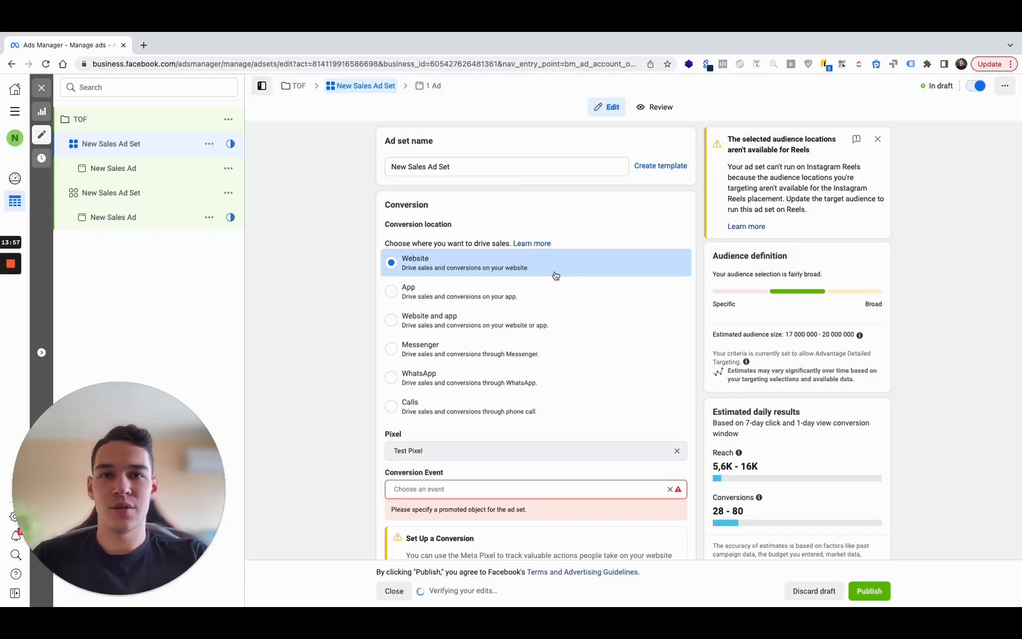
Step: Open the list of conversion events for the new ad set
left_click(449, 355)
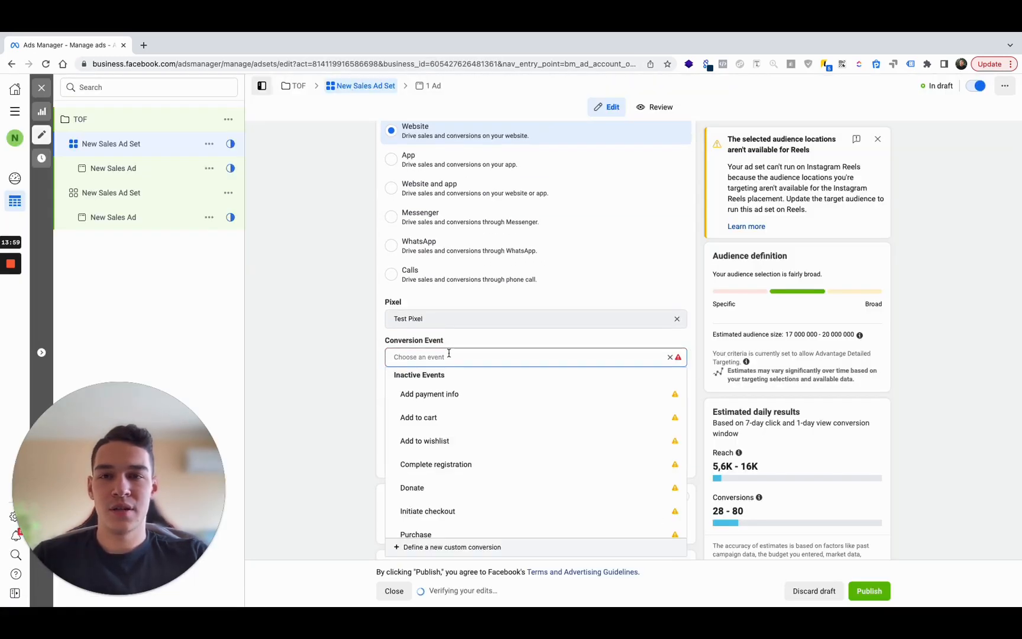